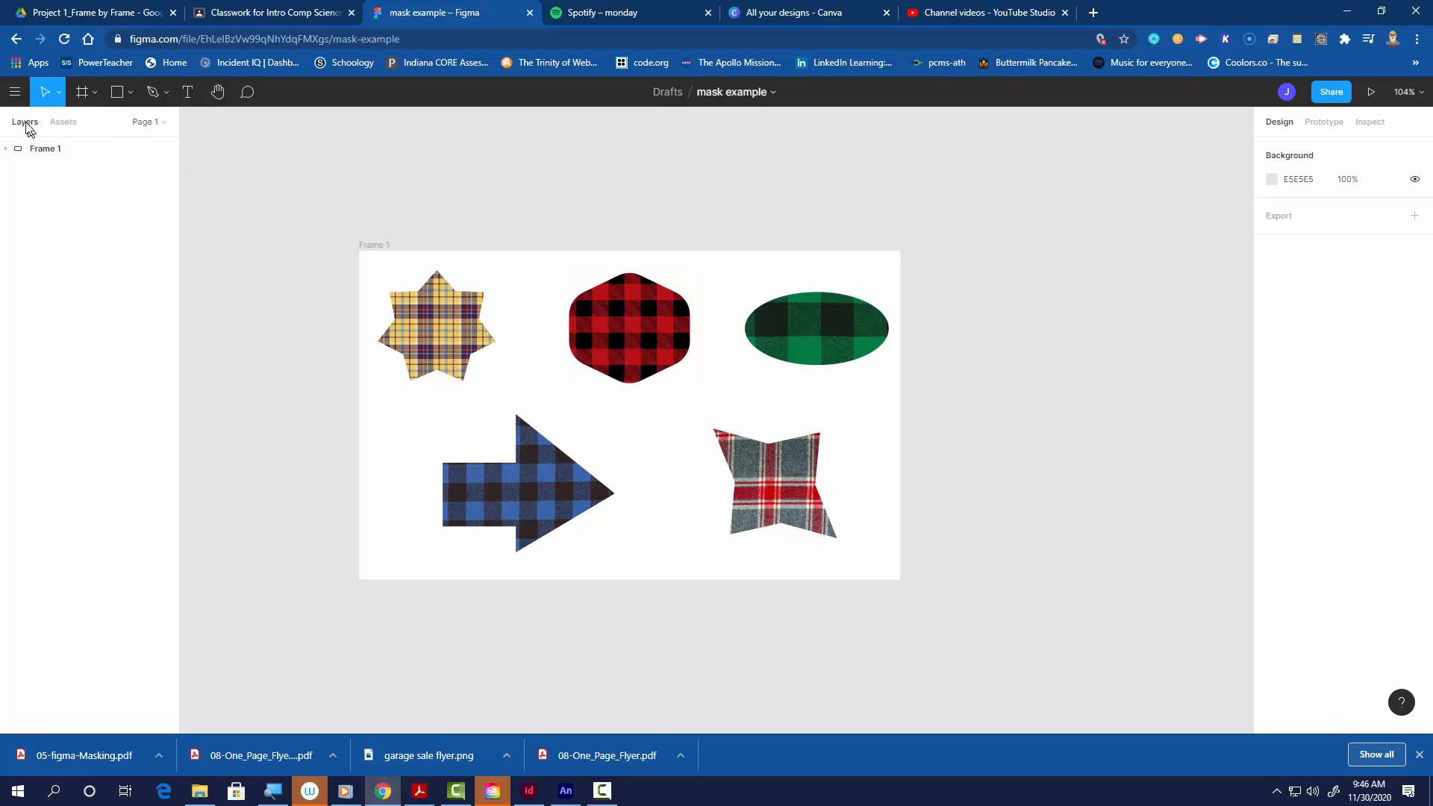
Step: Leave the mask example file and return to the drafts overview
{"action": "left_click", "coordinate": [16, 93]}
{"action": "left_click", "coordinate": [27, 122]}
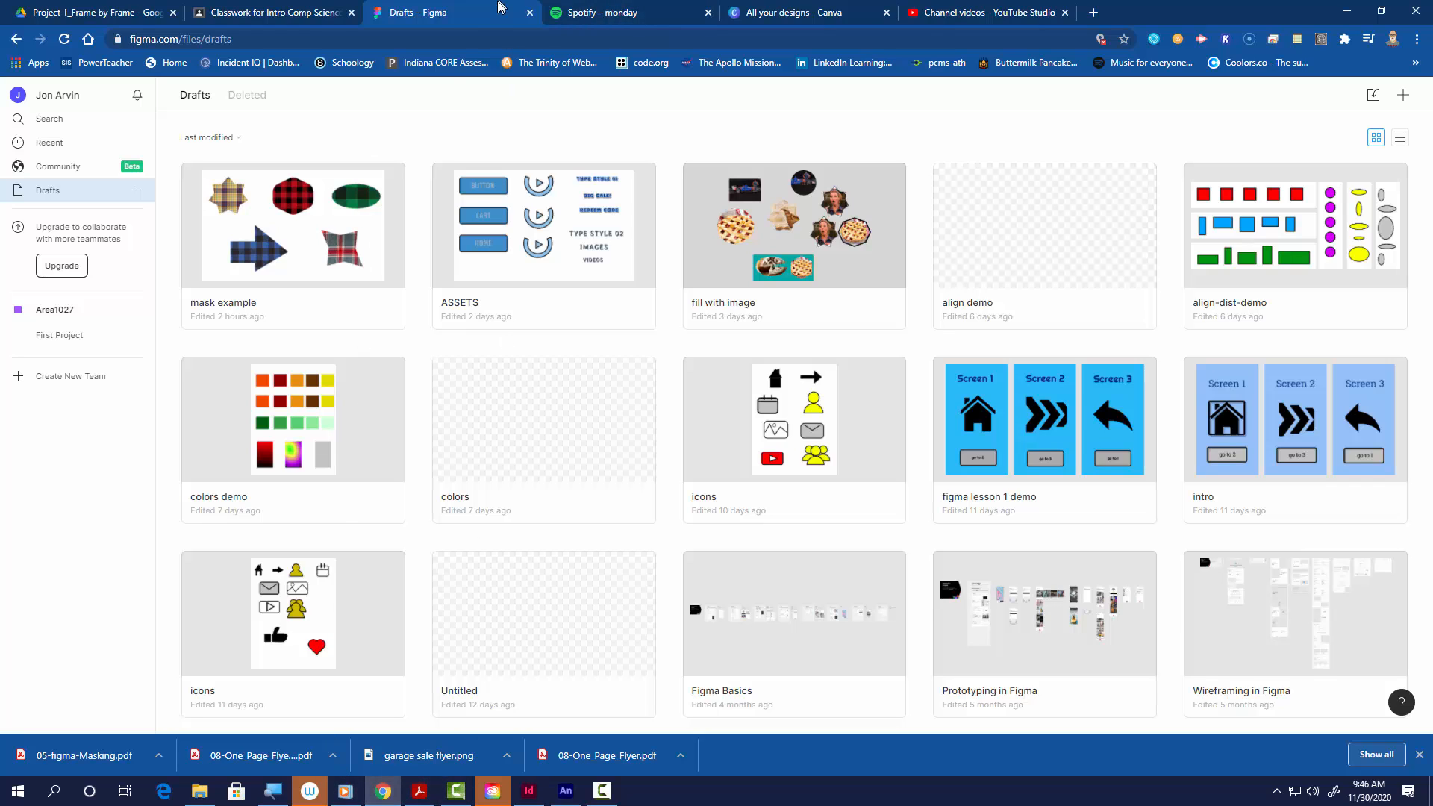
Step: Look up the Figma 05 - Masking assignment in Google Classroom and read through the instructions in 05-figma-Masking.pdf
{"action": "left_click", "coordinate": [305, 18]}
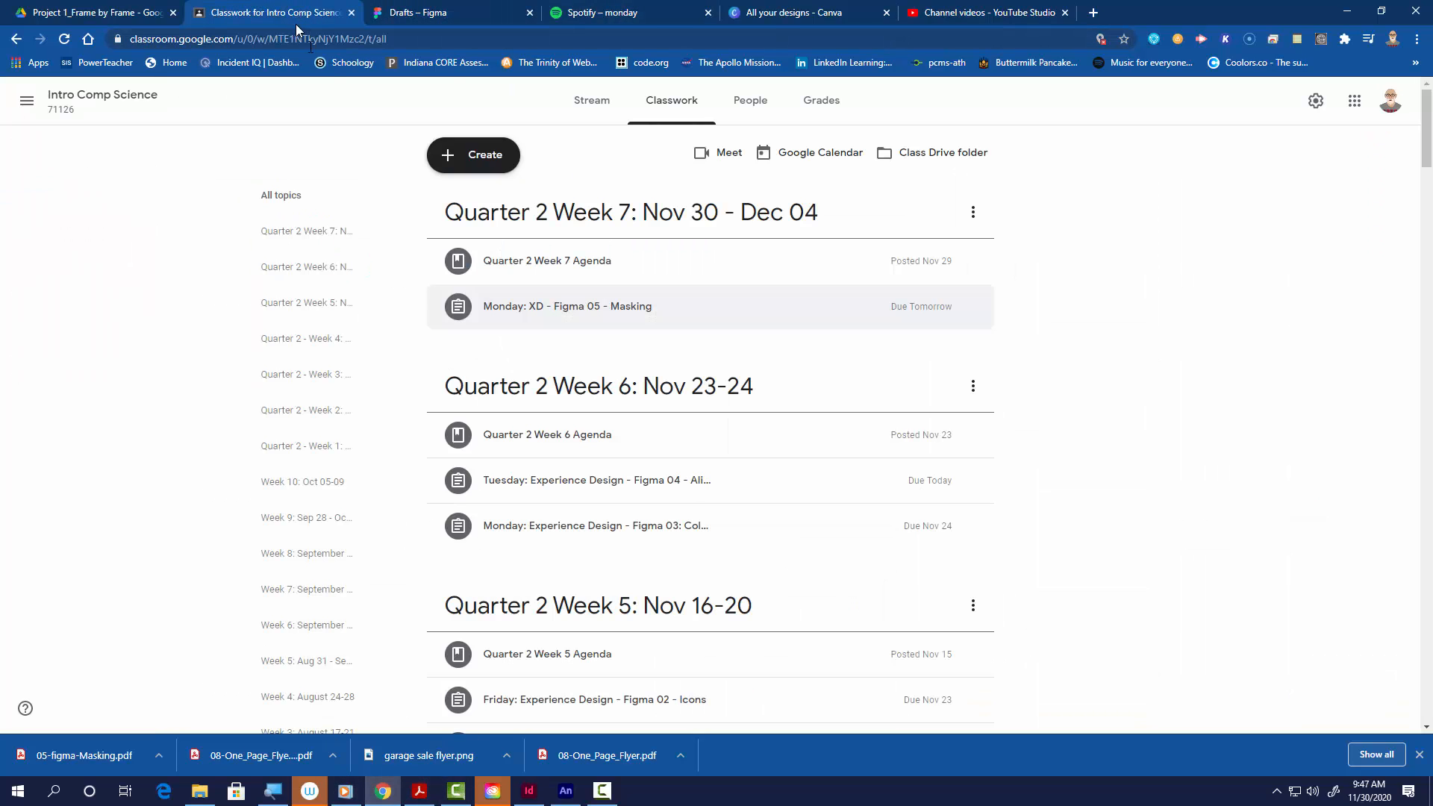
{"action": "left_click", "coordinate": [591, 314]}
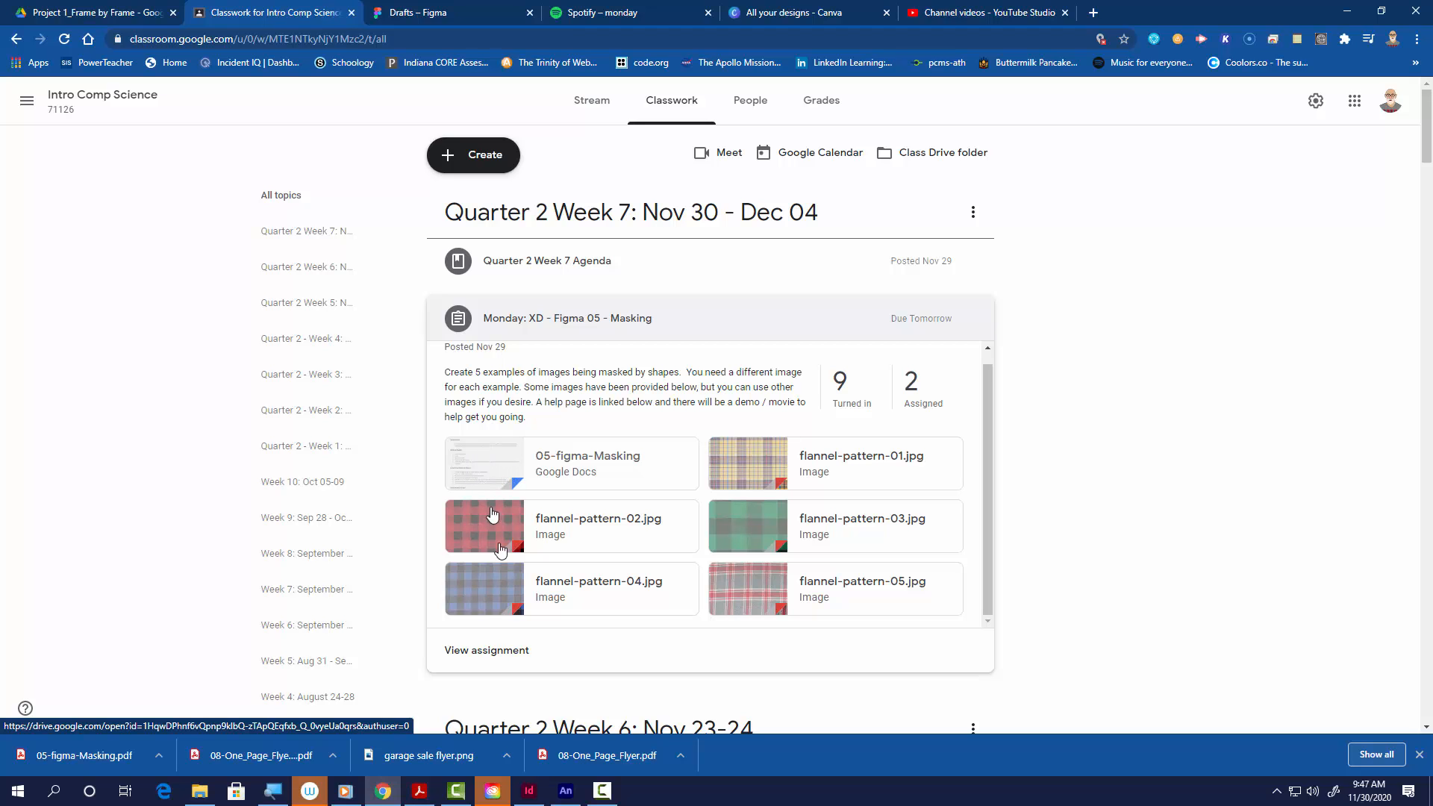
{"action": "left_click", "coordinate": [85, 756]}
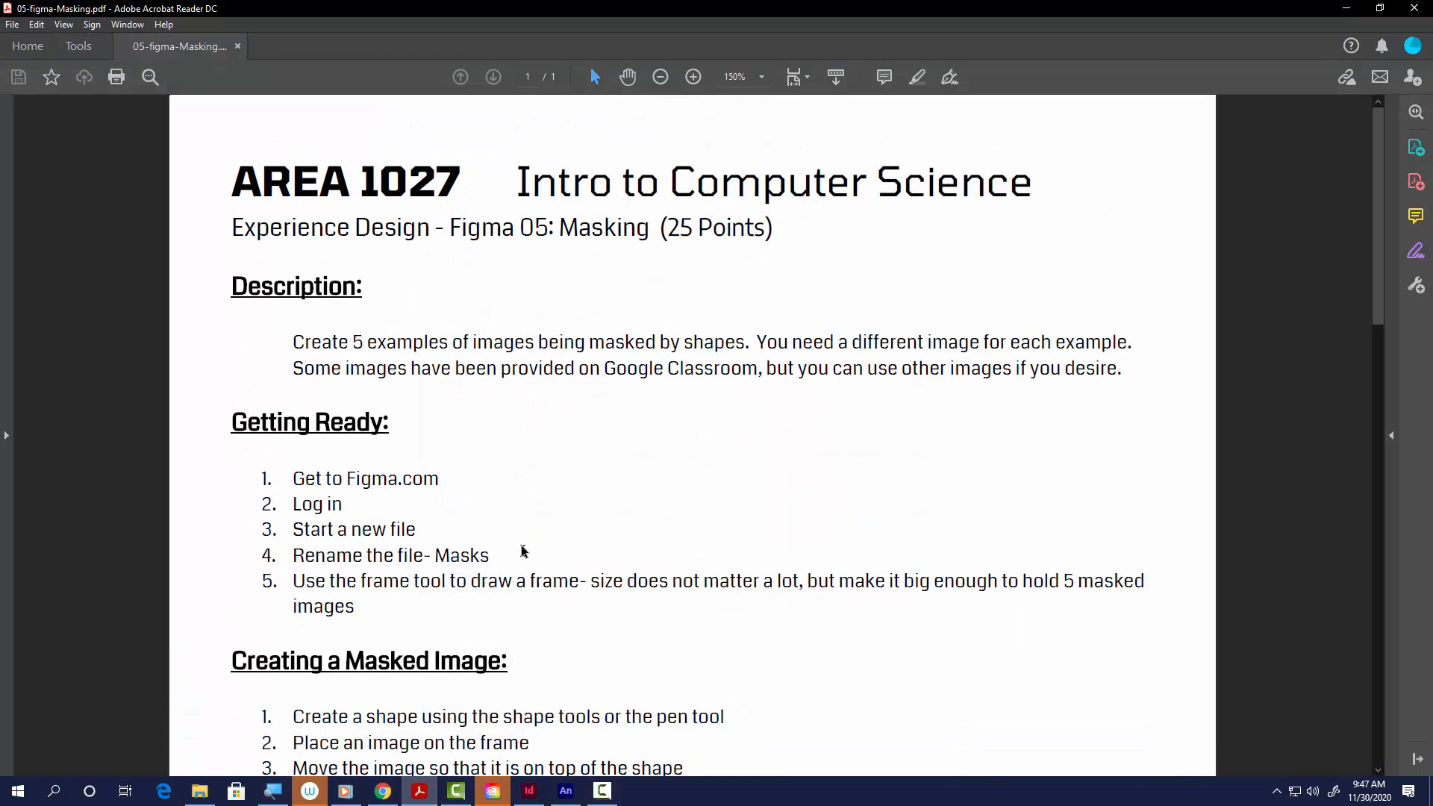
{"action": "scroll", "coordinate": [465, 561], "scroll_direction": "down", "scroll_amount": 5}
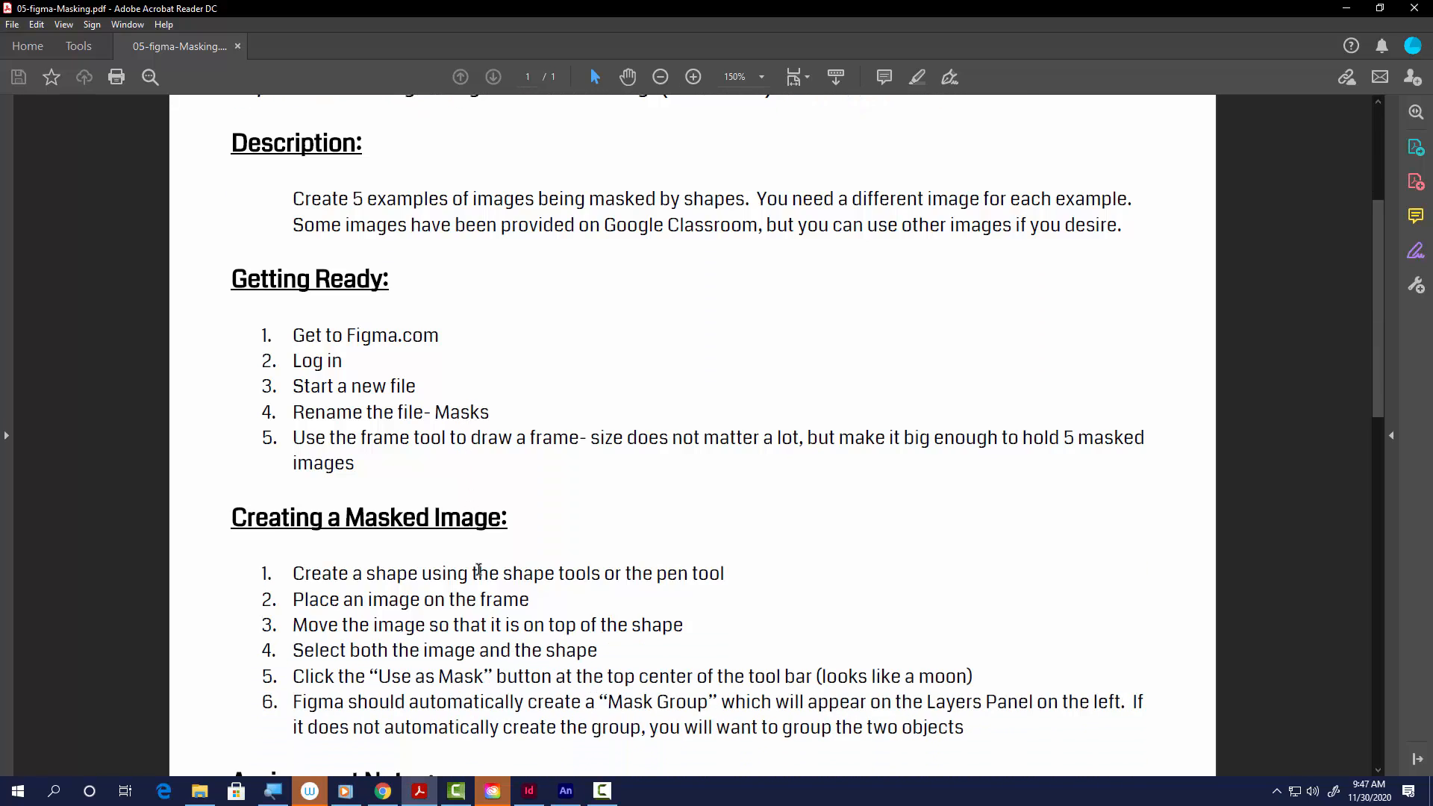
{"action": "scroll", "coordinate": [477, 570], "scroll_direction": "down", "scroll_amount": 1}
{"action": "left_click_drag", "start_coordinate": [232, 428], "coordinate": [520, 439]}
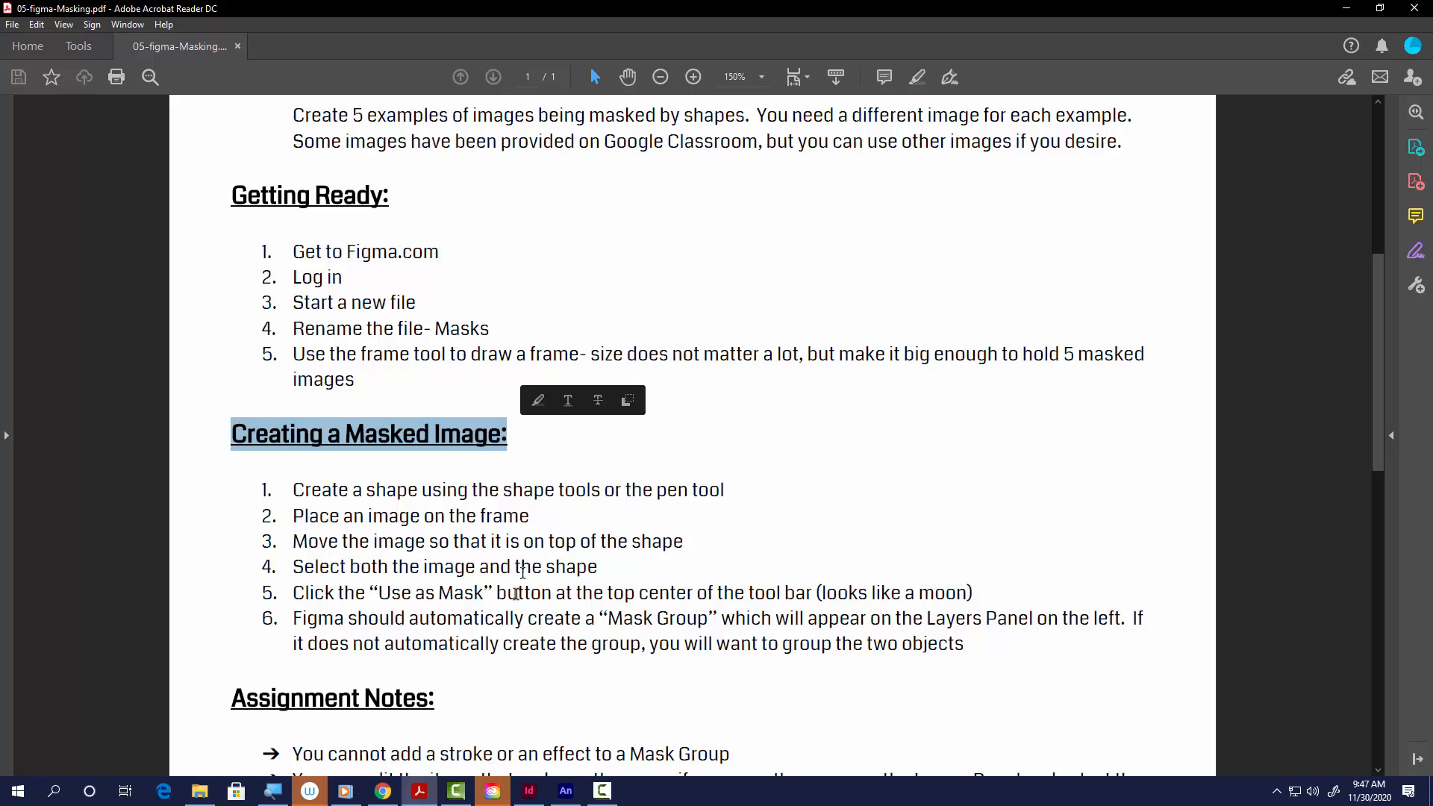
{"action": "scroll", "coordinate": [515, 593], "scroll_direction": "down", "scroll_amount": 5}
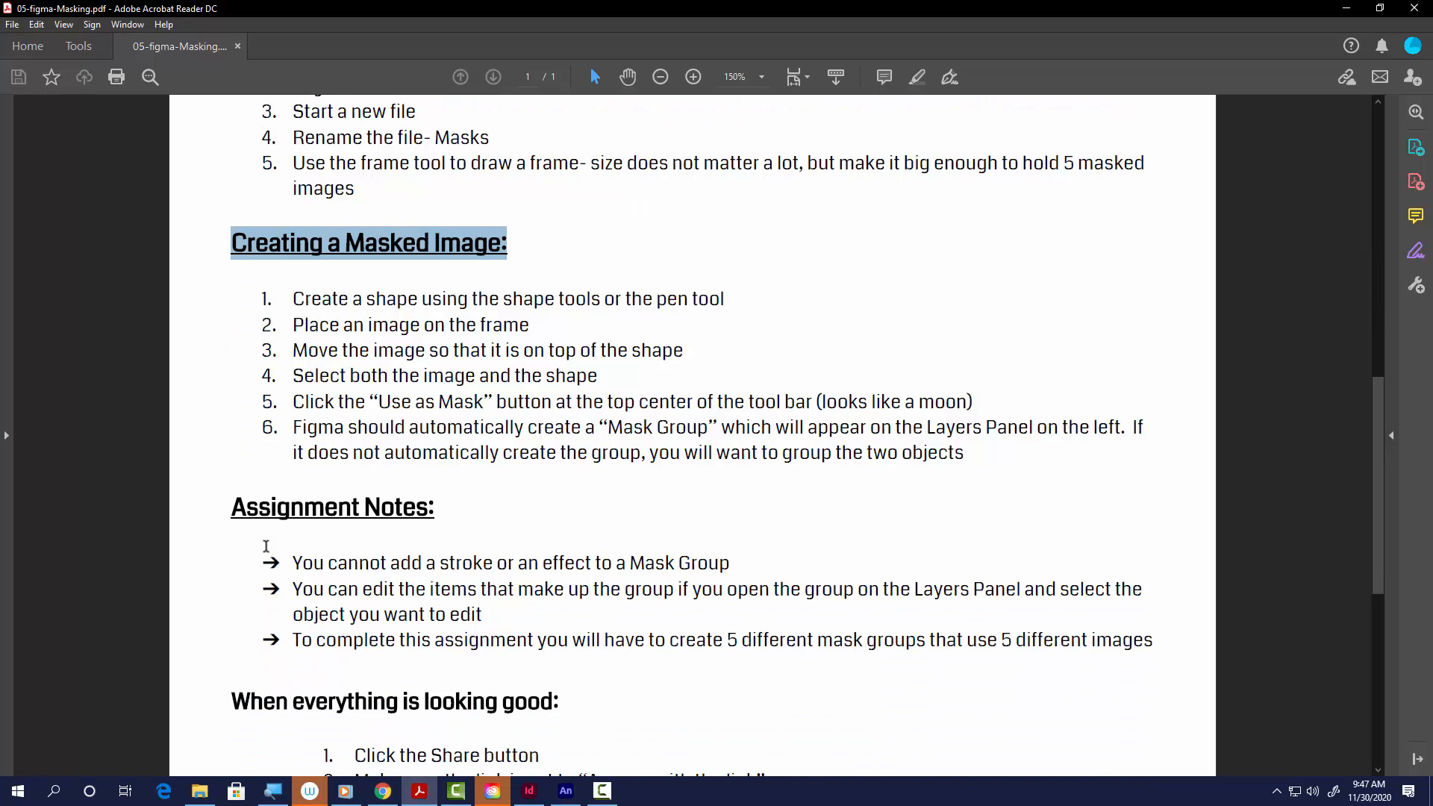
{"action": "left_click_drag", "start_coordinate": [292, 561], "coordinate": [1133, 644]}
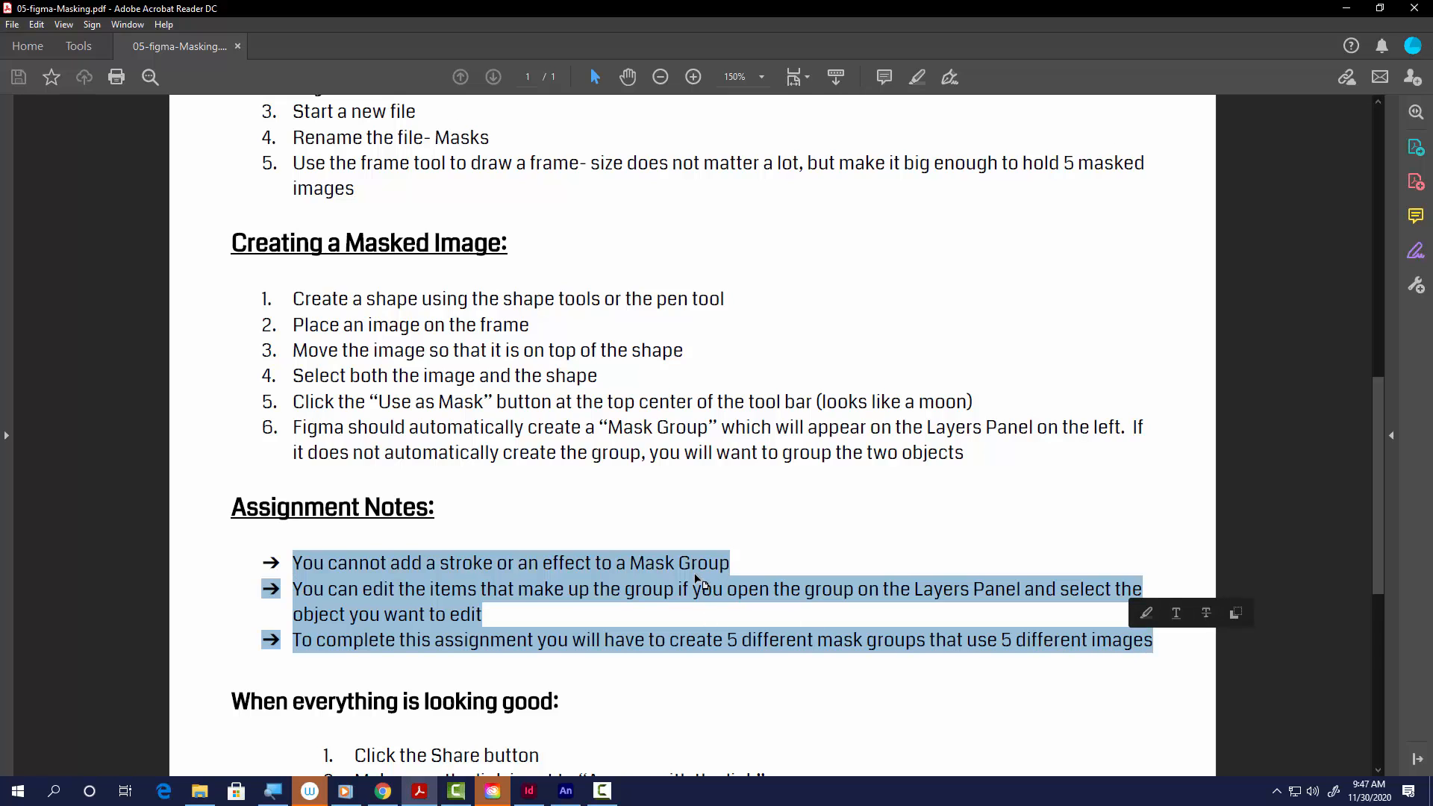
{"action": "scroll", "coordinate": [698, 581], "scroll_direction": "down", "scroll_amount": 5}
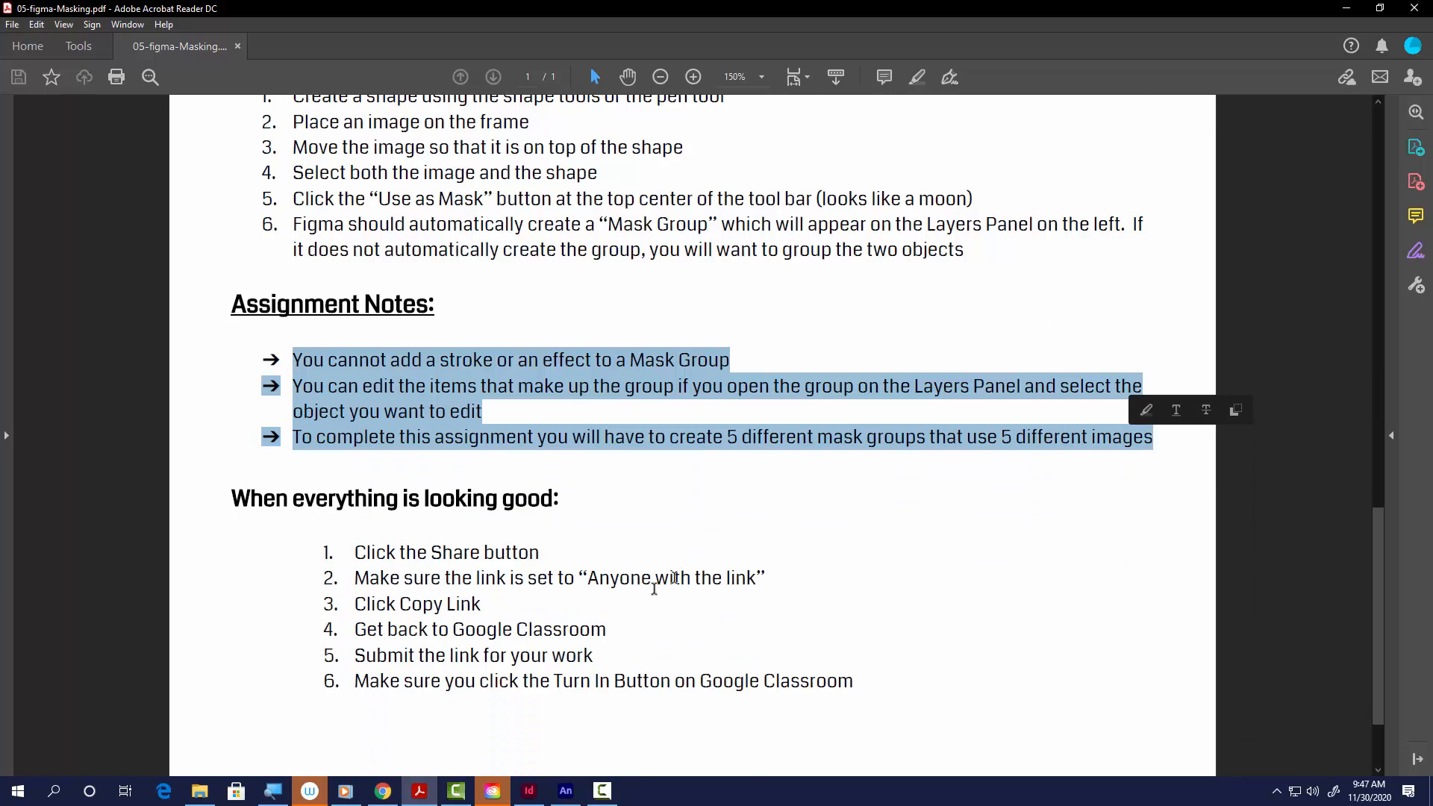
{"action": "left_click_drag", "start_coordinate": [346, 552], "coordinate": [856, 678]}
{"action": "scroll", "coordinate": [757, 298], "scroll_direction": "up", "scroll_amount": 10}
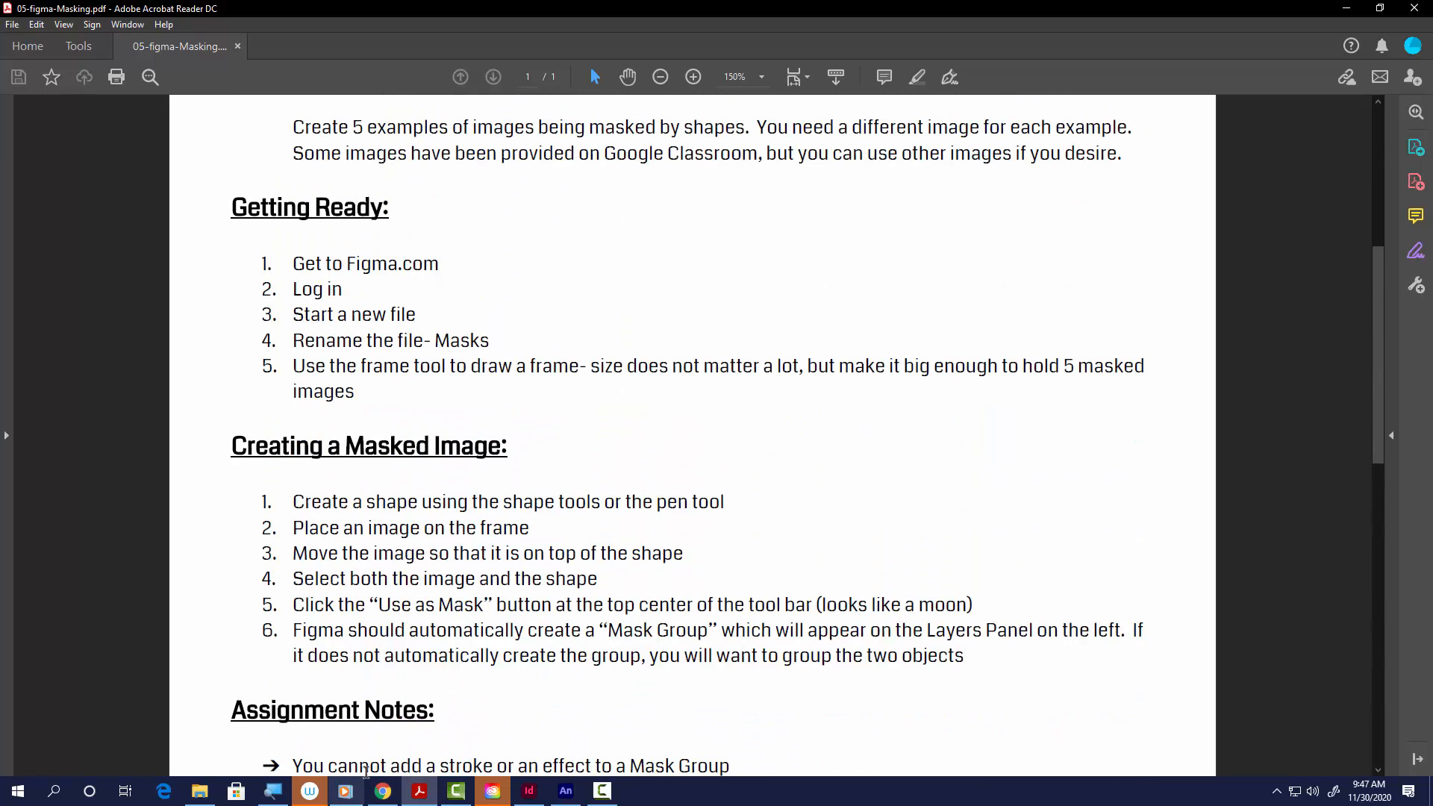
Step: Switch back to Figma in the browser, create a new draft file and rename it MASK MOVIE DEMO
{"action": "left_click", "coordinate": [382, 790]}
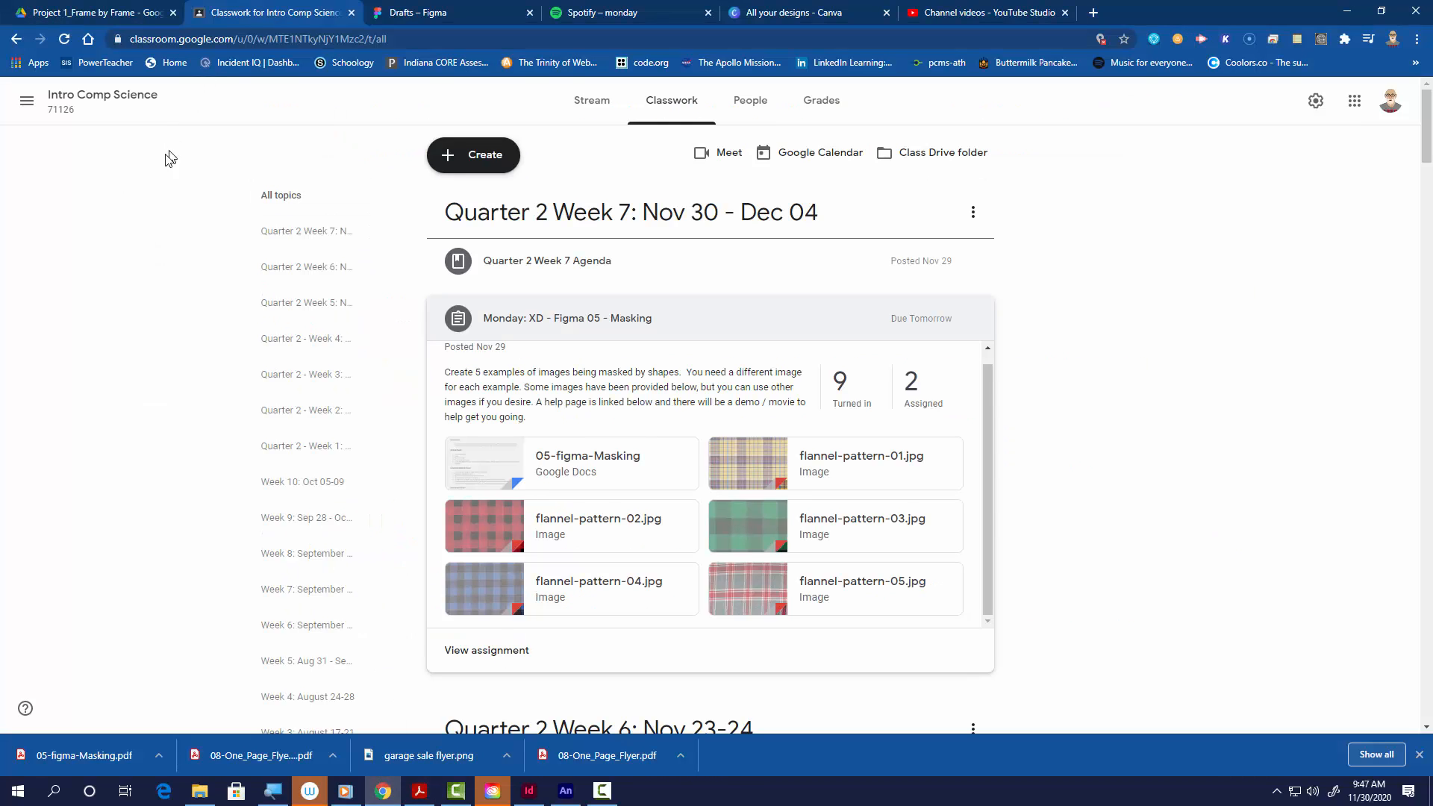
{"action": "left_click", "coordinate": [438, 15]}
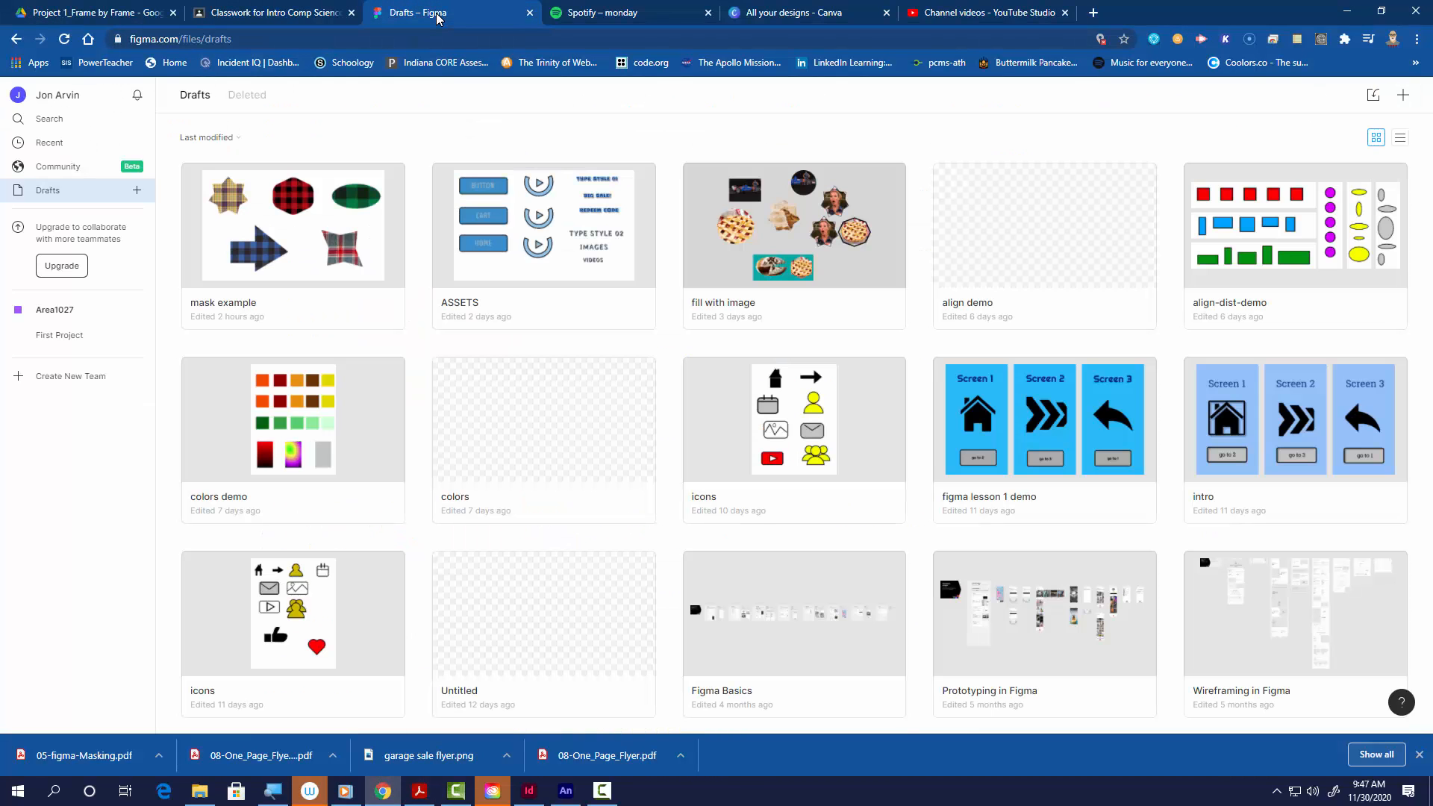
{"action": "left_click", "coordinate": [1403, 94]}
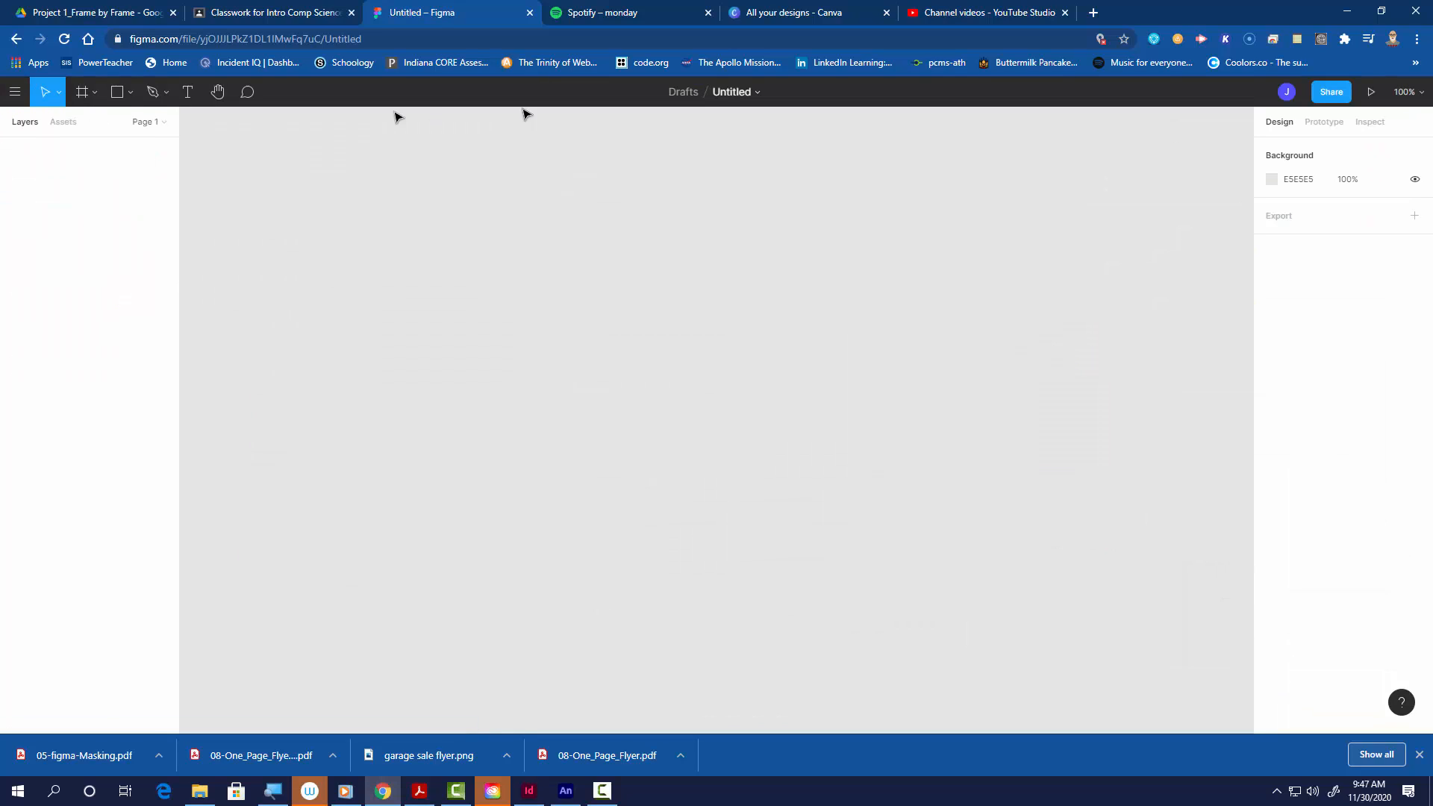
{"action": "double_click", "coordinate": [736, 91]}
{"action": "type", "text": "MASK MOVIE DEMO"}
{"action": "key", "text": "Return"}
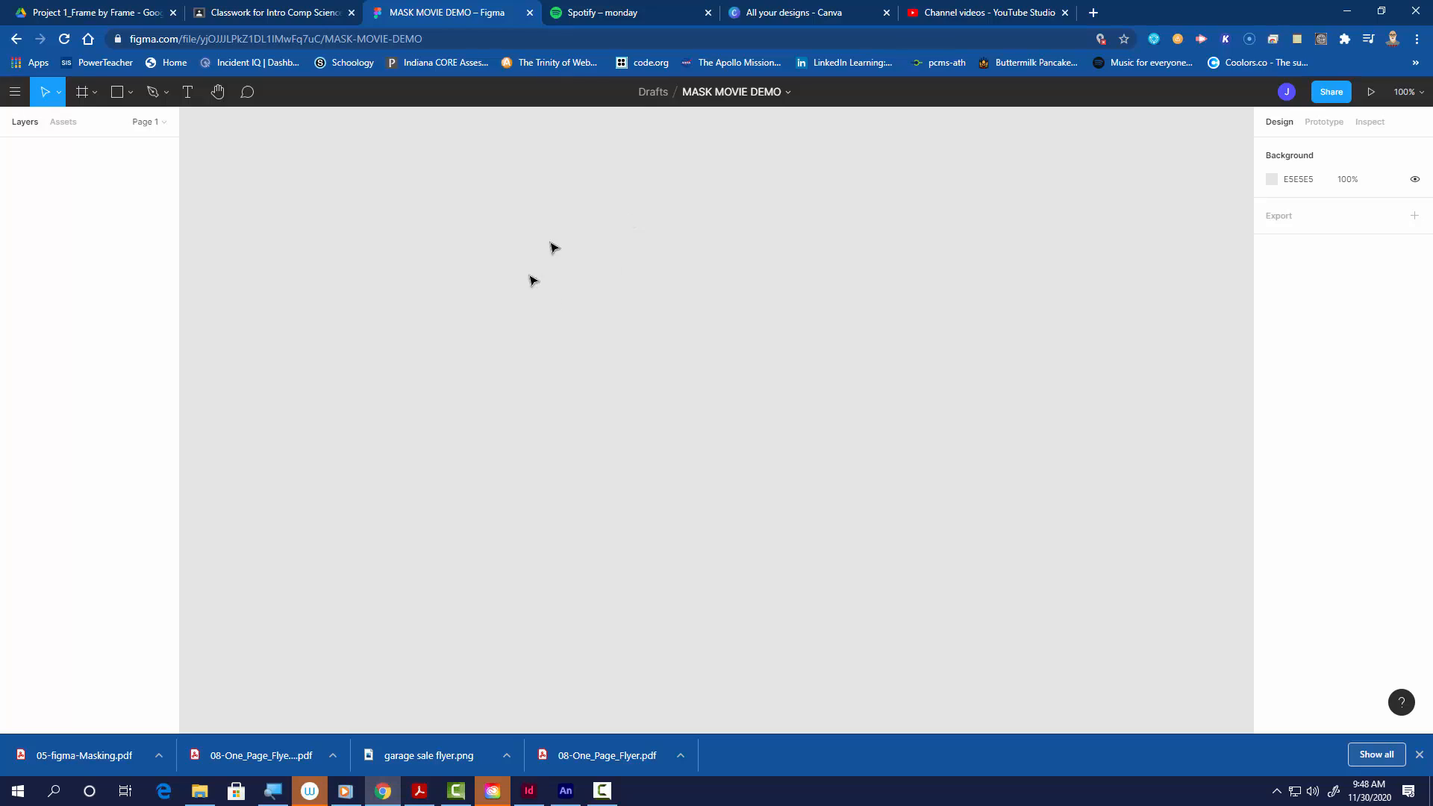
Step: Draw a frame about 1320 × 627 on the canvas and a rectangle about 344 × 208 in its upper-left area
{"action": "left_click", "coordinate": [84, 92]}
{"action": "left_click_drag", "start_coordinate": [203, 152], "coordinate": [1190, 621]}
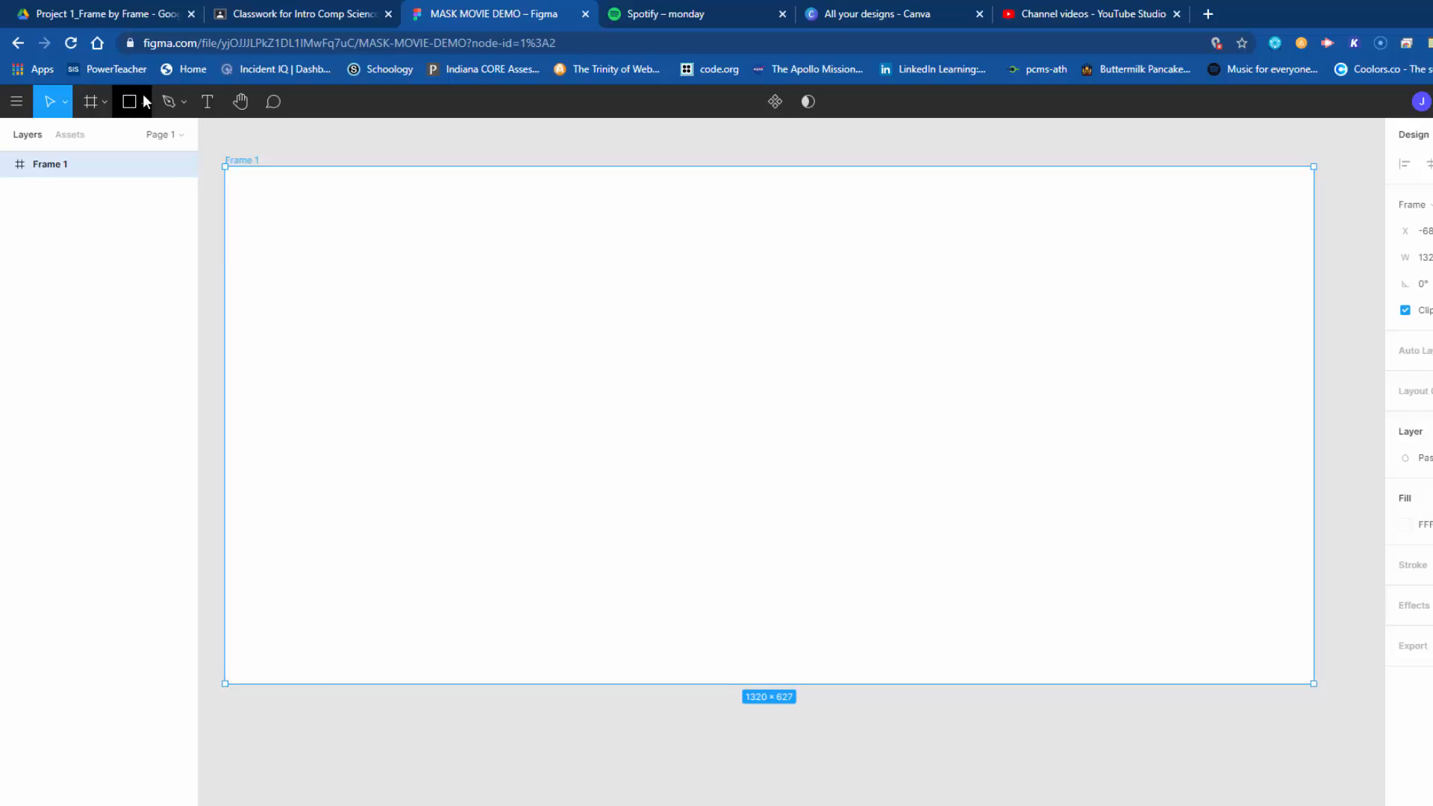
{"action": "left_click", "coordinate": [131, 92]}
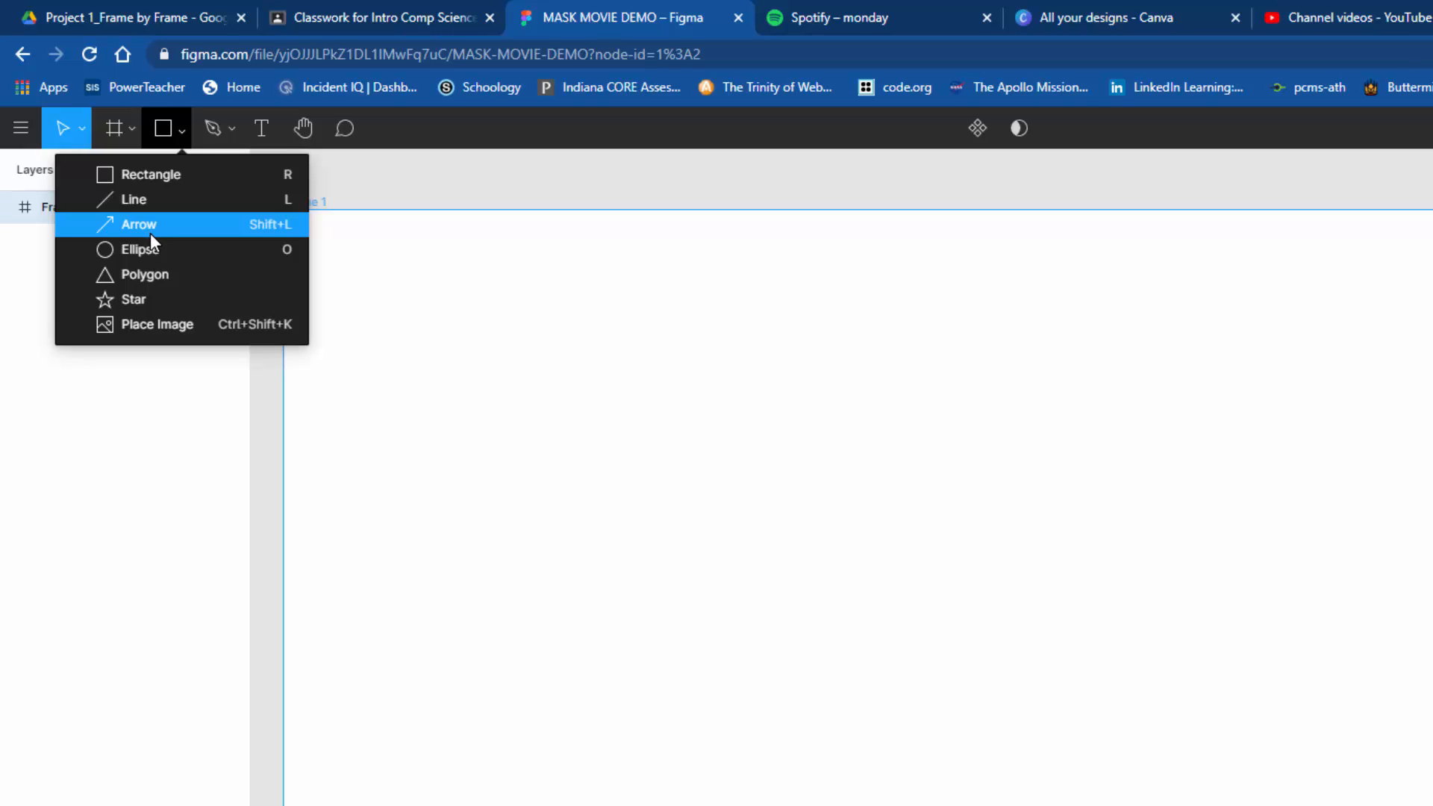
{"action": "left_click", "coordinate": [150, 176]}
{"action": "left_click_drag", "start_coordinate": [375, 281], "coordinate": [734, 495]}
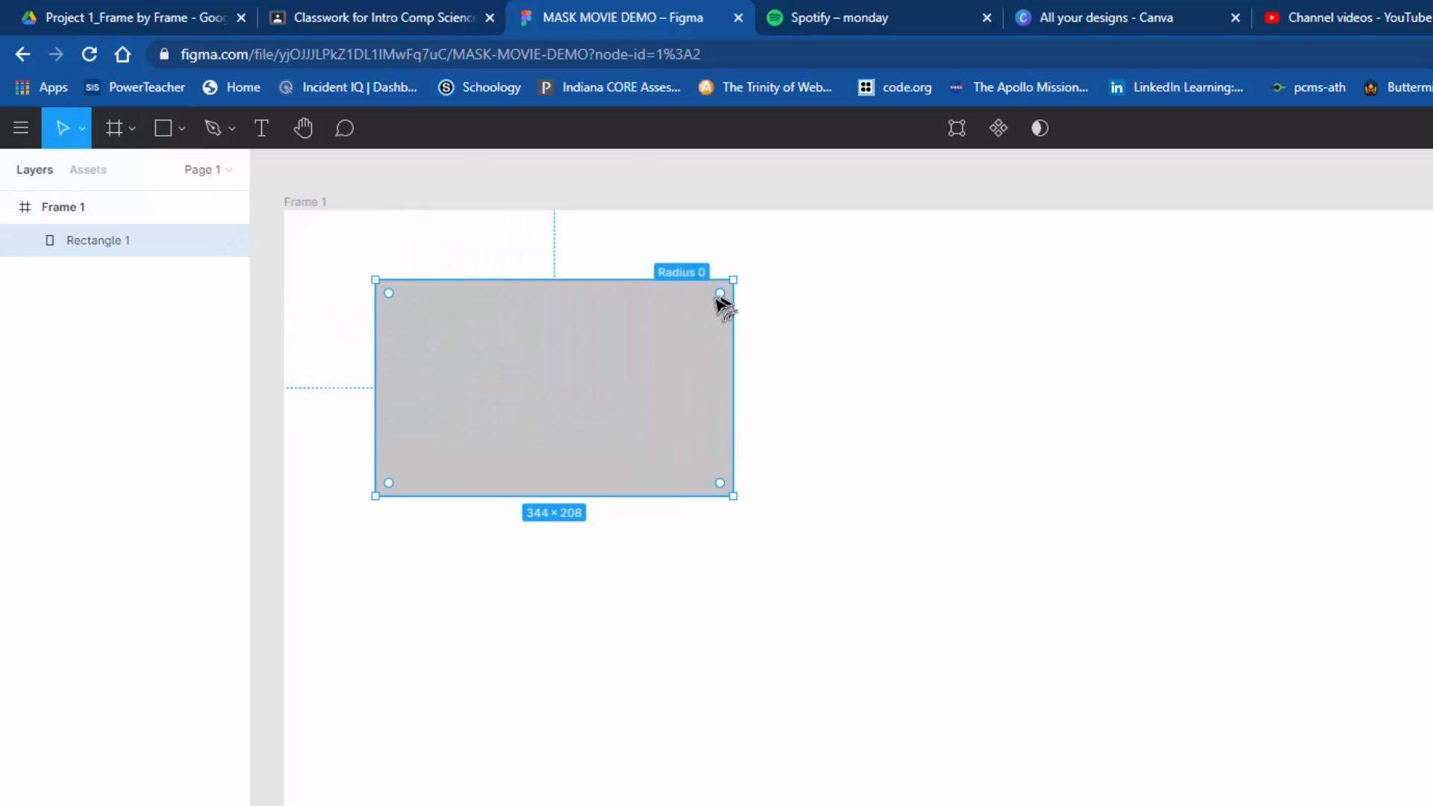
Step: Round all corners of the rectangle and move it slightly closer to the frame's upper-left corner
{"action": "left_click_drag", "start_coordinate": [719, 295], "coordinate": [684, 324]}
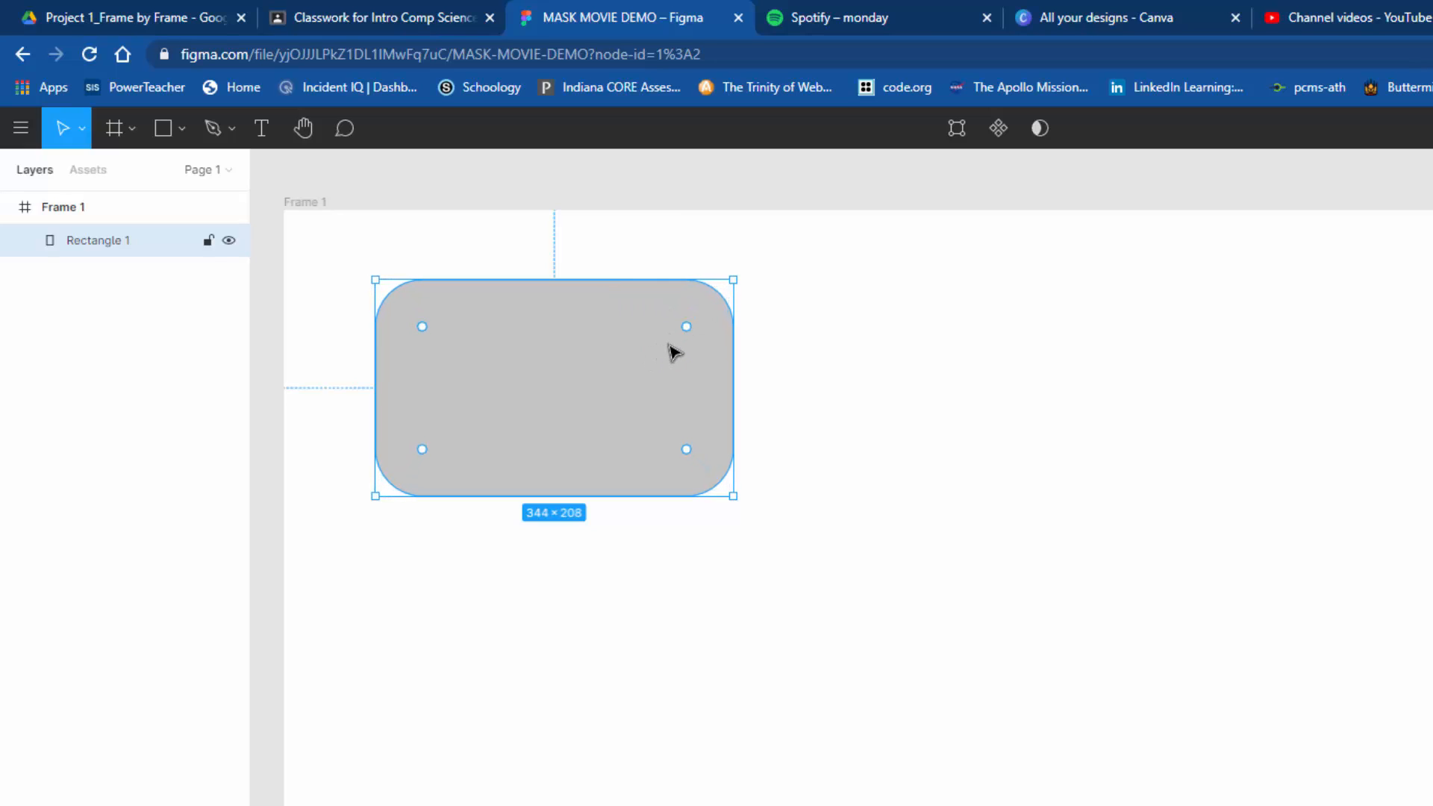
{"action": "left_click", "coordinate": [836, 442]}
{"action": "left_click_drag", "start_coordinate": [657, 439], "coordinate": [637, 428]}
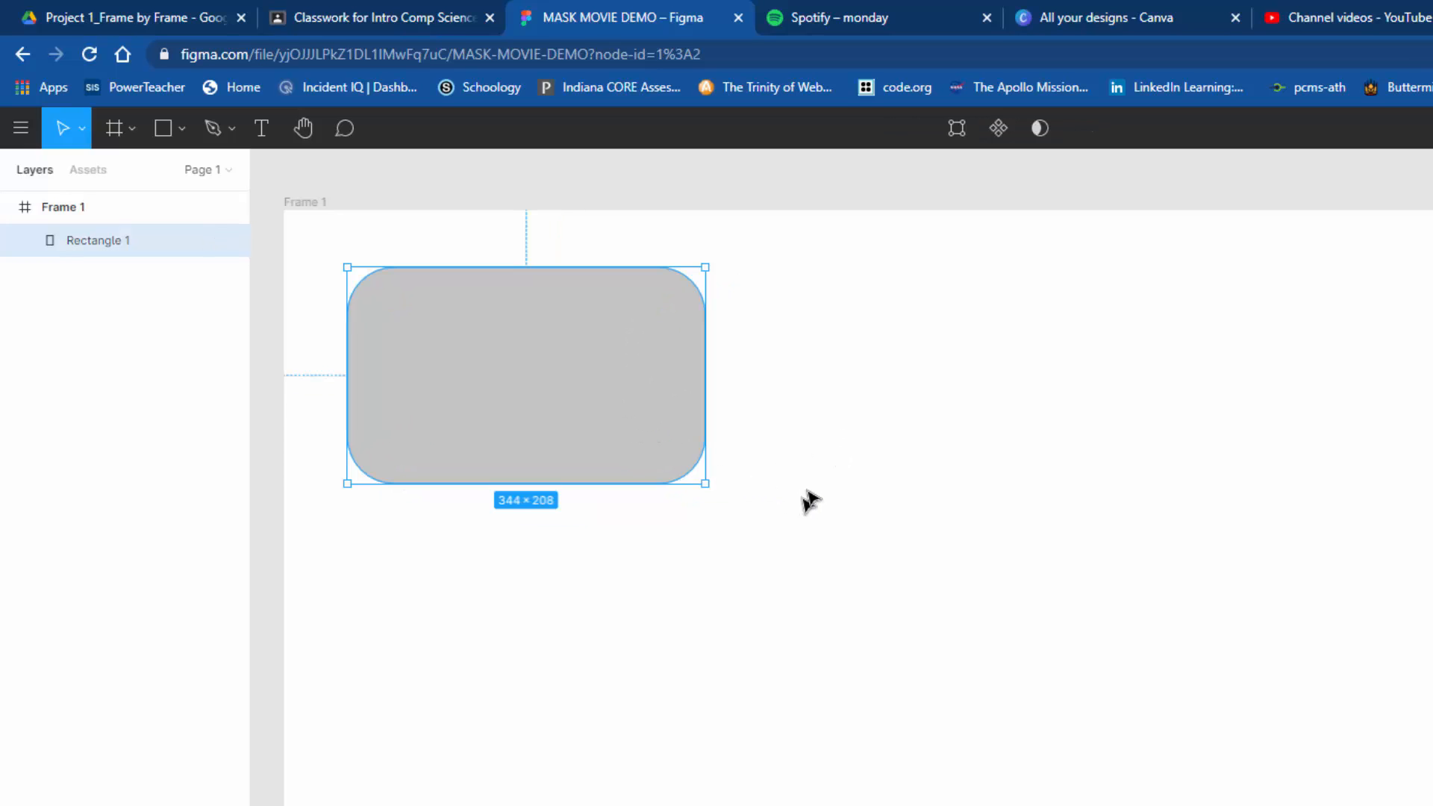
{"action": "left_click", "coordinate": [816, 427]}
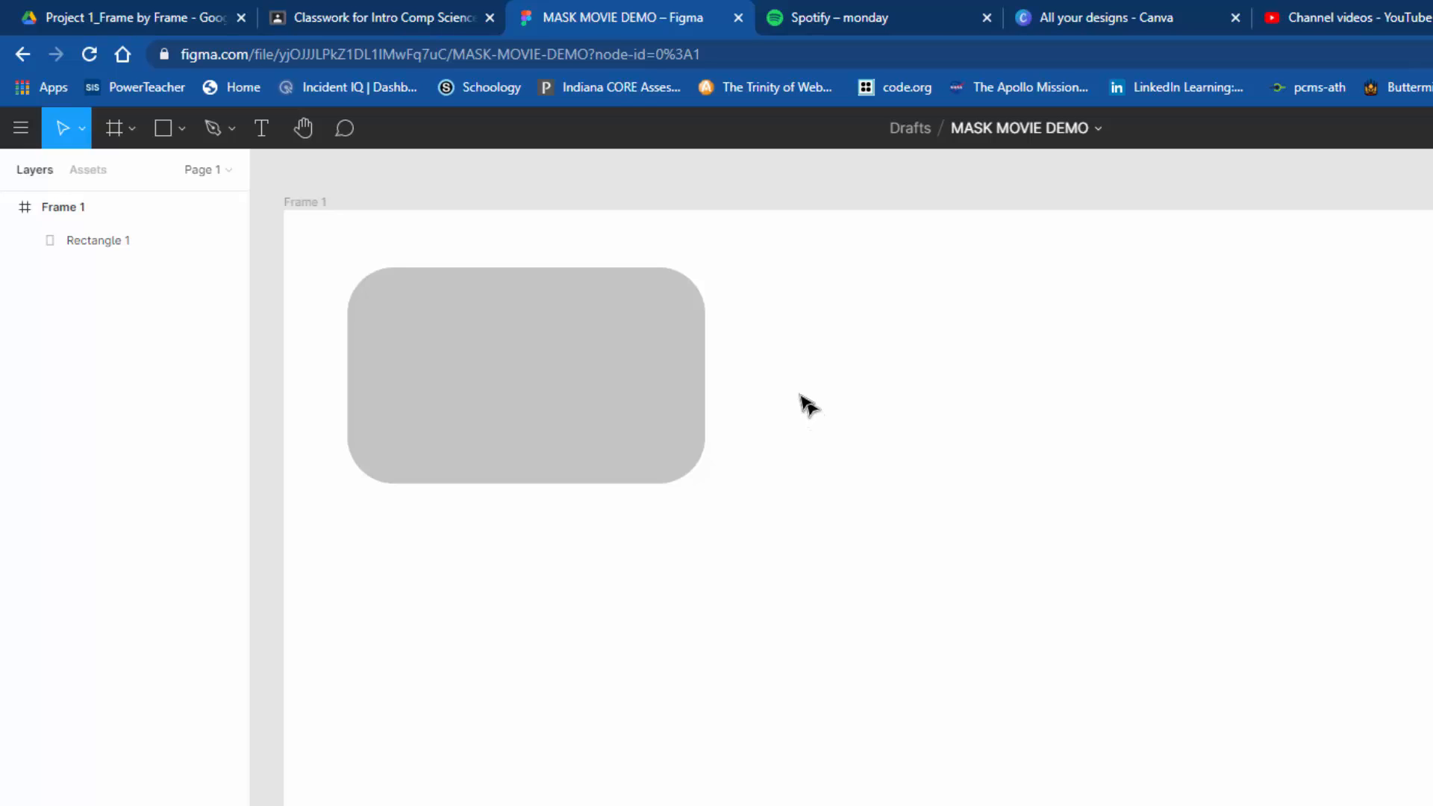
Step: Place the image flannel-pattern-01.jpg on the frame at about 383 × 312 and move it so it covers the rounded rectangle
{"action": "left_click", "coordinate": [182, 131]}
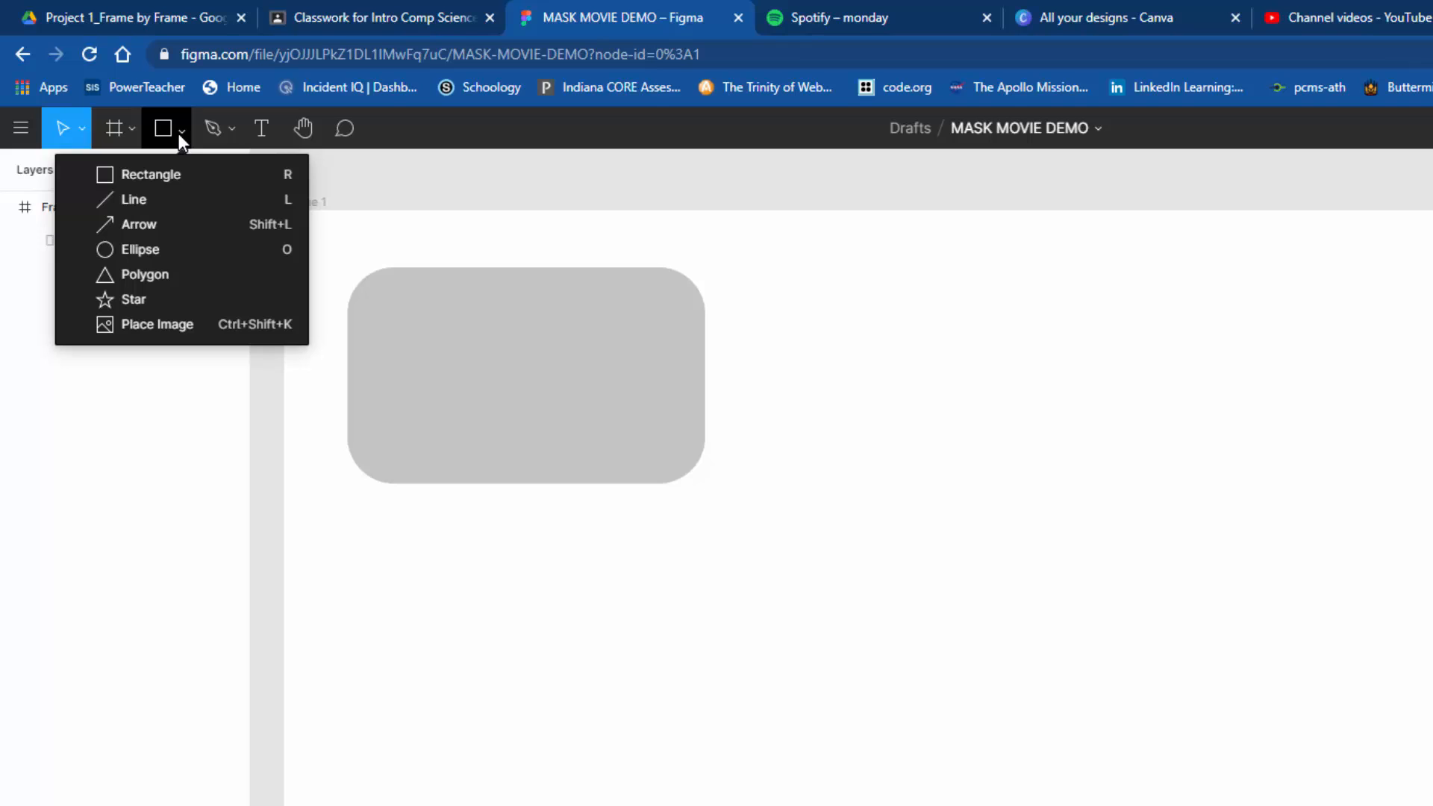
{"action": "left_click", "coordinate": [154, 331]}
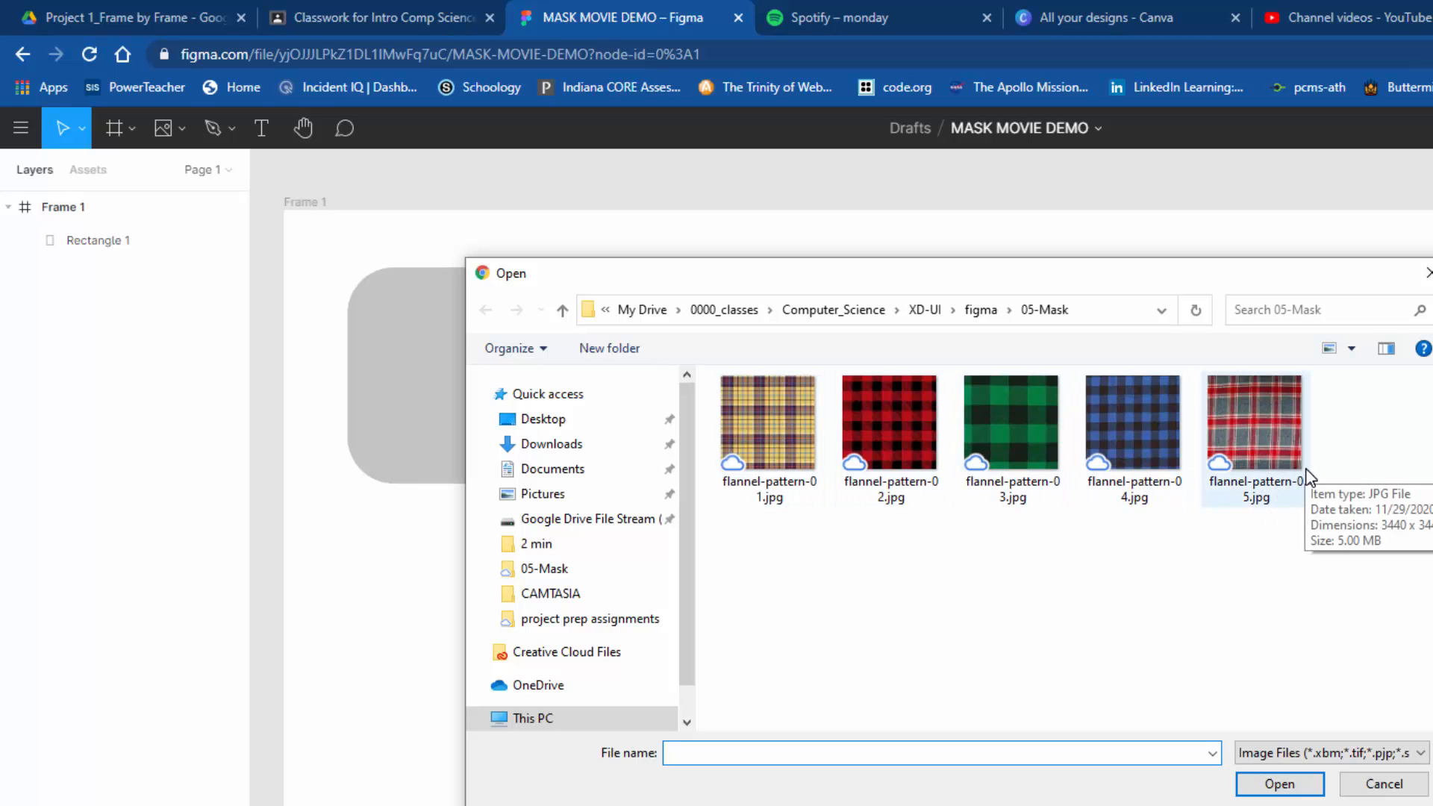
{"action": "left_click", "coordinate": [761, 430]}
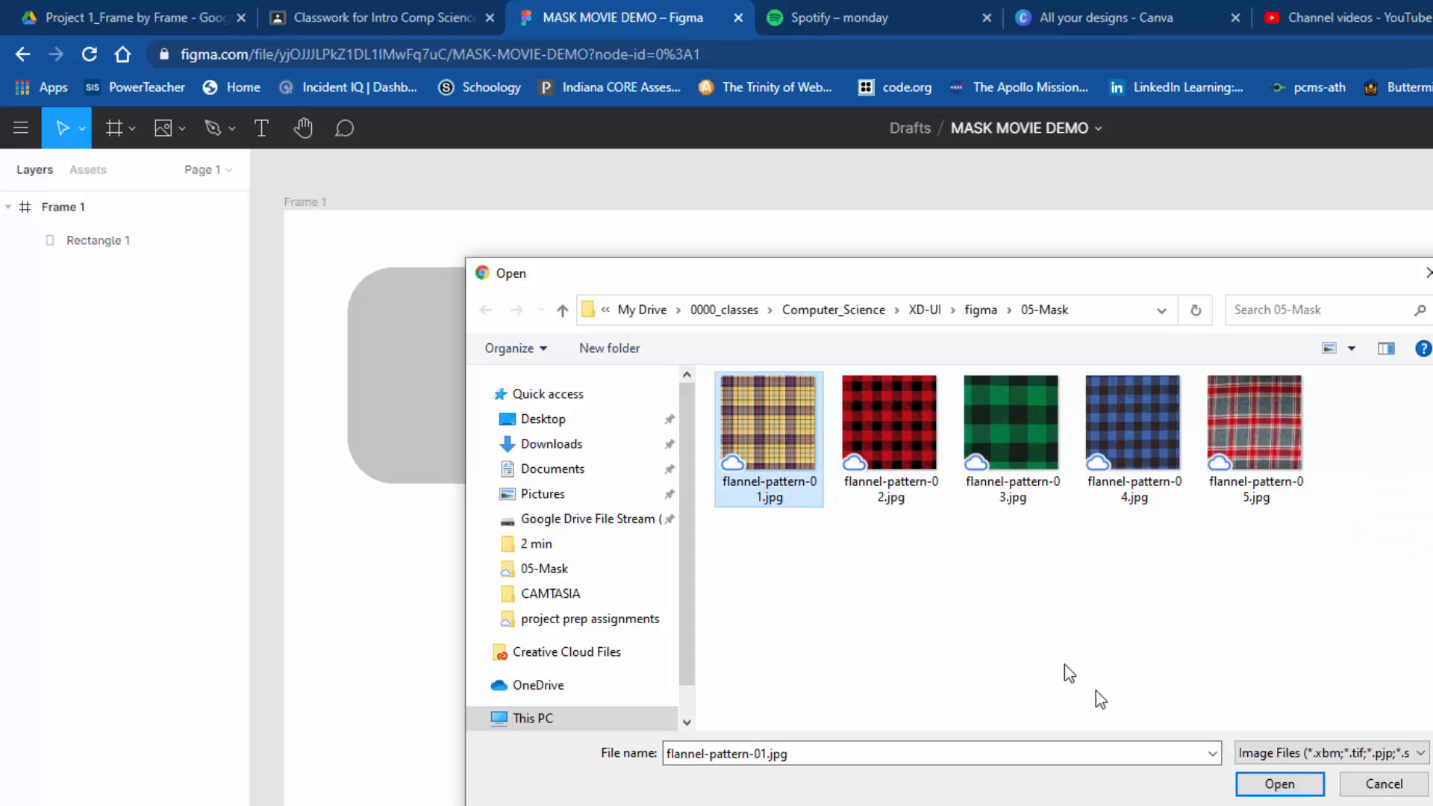
{"action": "left_click", "coordinate": [1278, 783]}
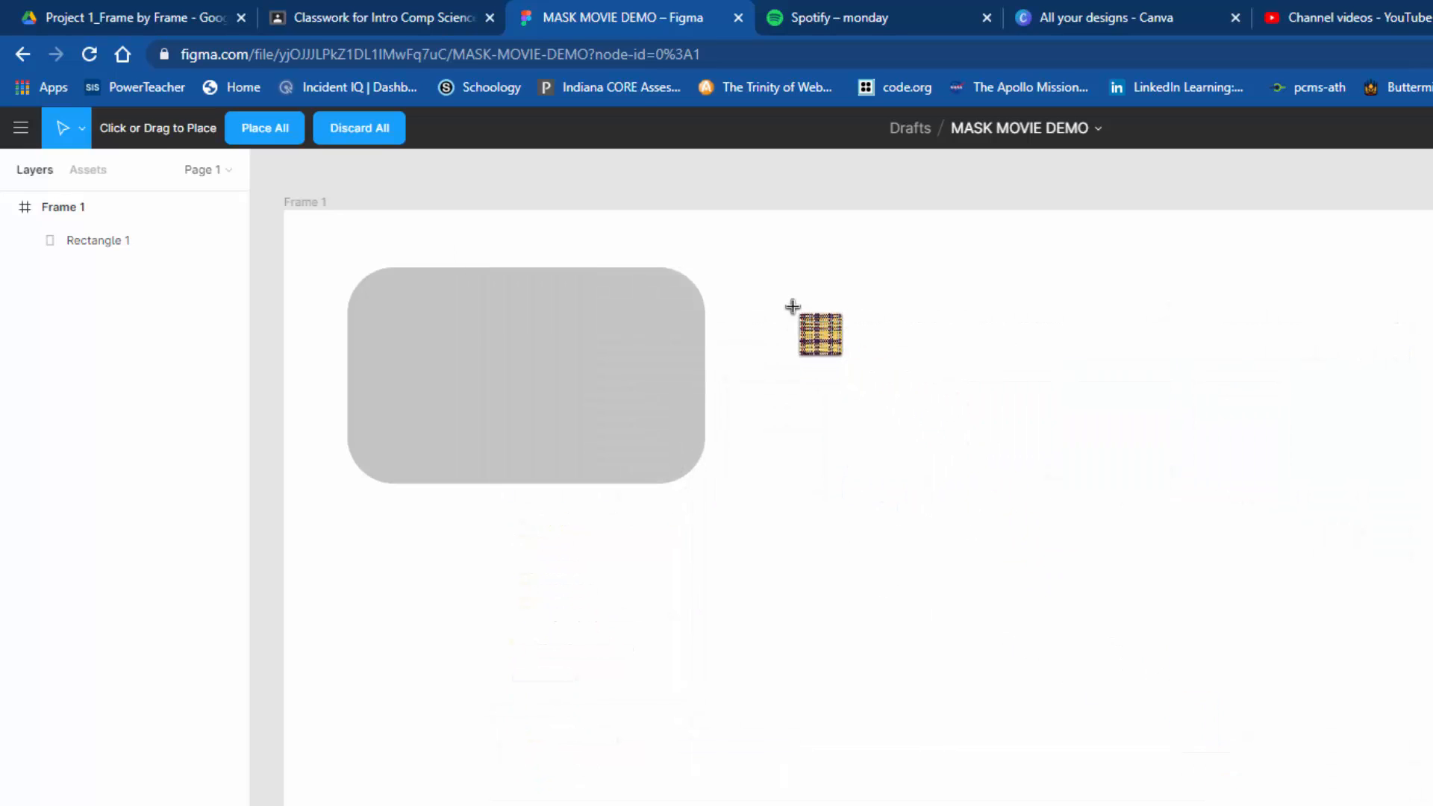
{"action": "left_click_drag", "start_coordinate": [793, 310], "coordinate": [1194, 638]}
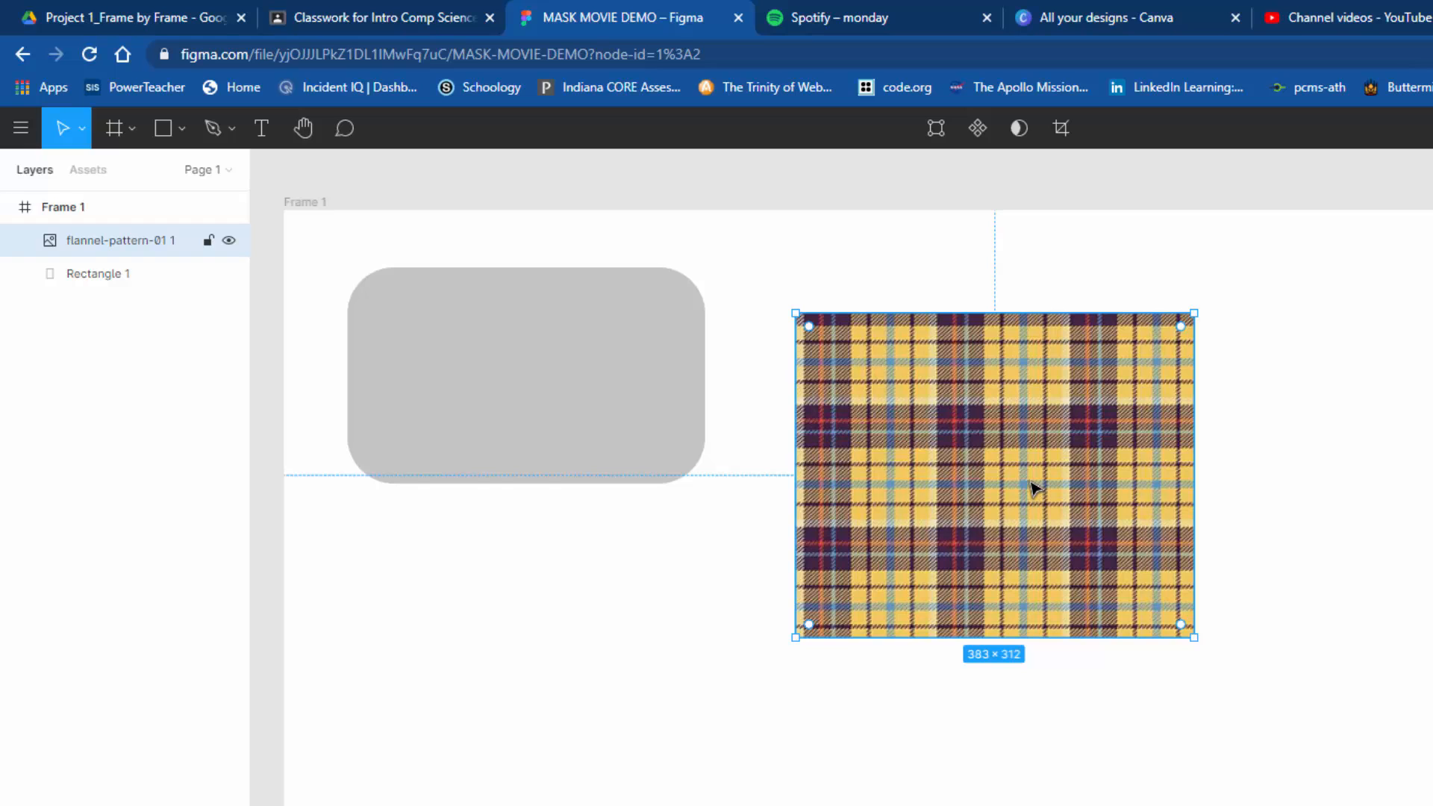
{"action": "left_click_drag", "start_coordinate": [1034, 486], "coordinate": [557, 400]}
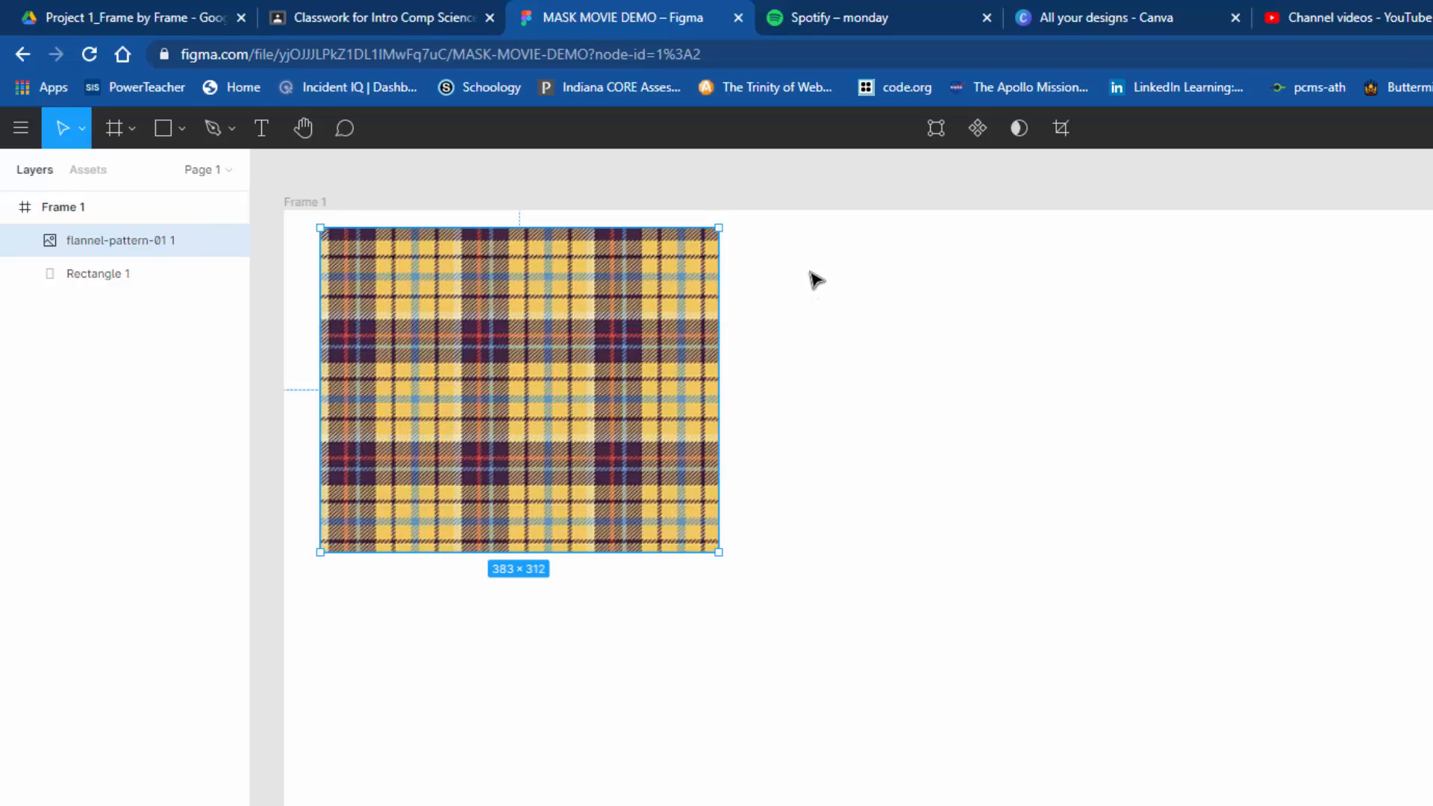
Step: Select both the flannel image and the rounded rectangle and apply Use as Mask
{"action": "left_click_drag", "start_coordinate": [810, 272], "coordinate": [288, 498]}
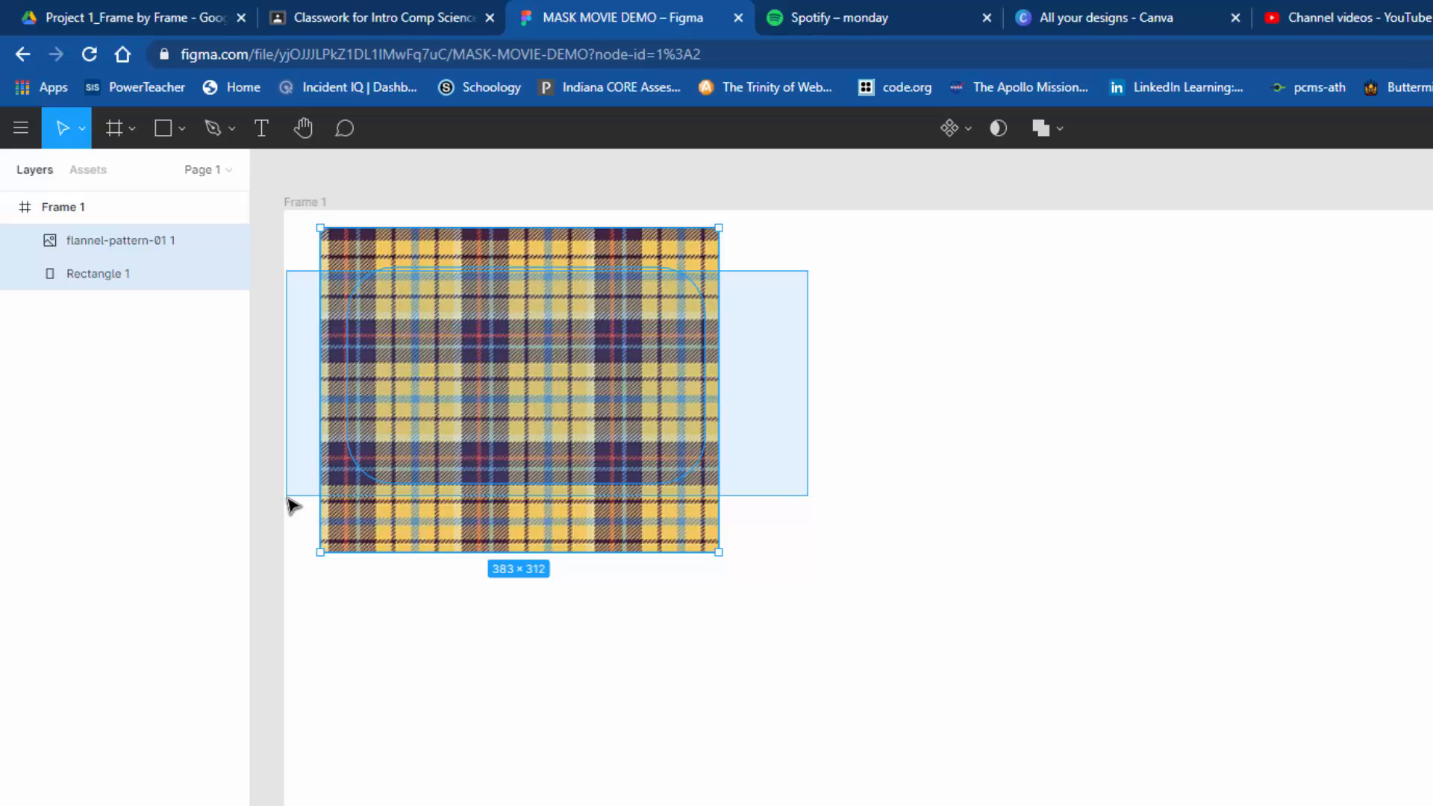
{"action": "left_click_drag", "start_coordinate": [288, 498], "coordinate": [288, 501]}
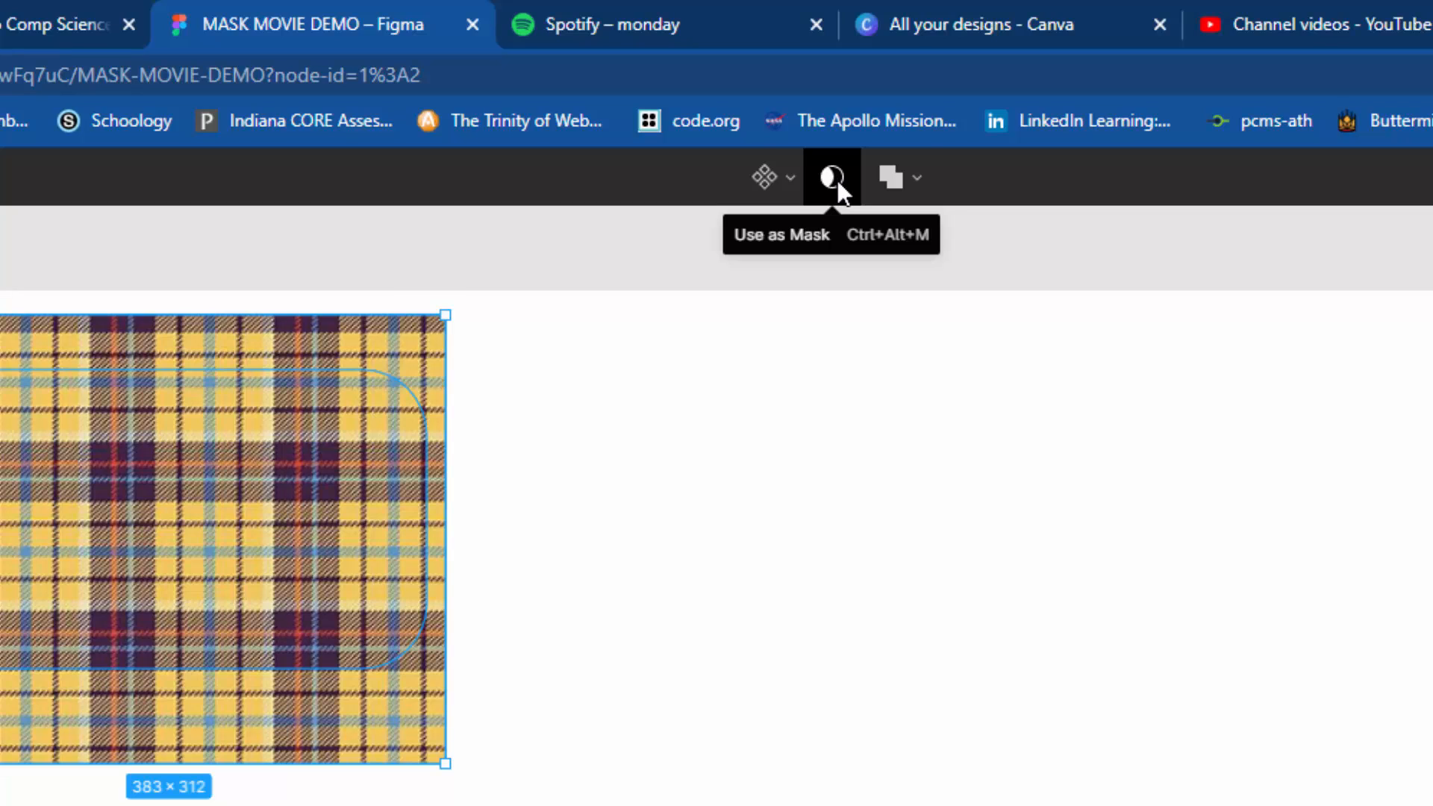
{"action": "left_click", "coordinate": [833, 178]}
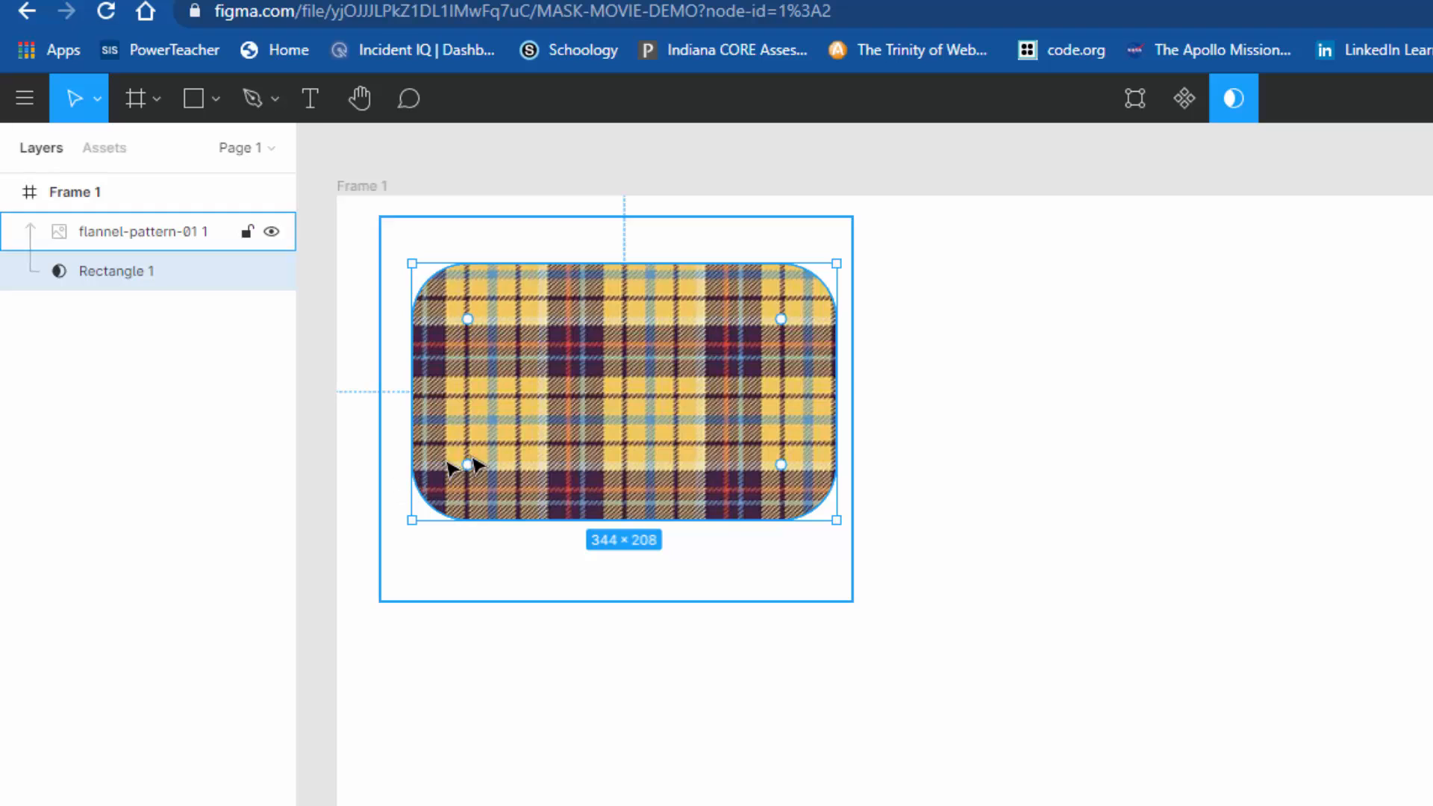
Step: Select the masked flannel image together with its rectangle mask and group the two objects
{"action": "left_click_drag", "start_coordinate": [964, 279], "coordinate": [586, 474]}
{"action": "left_click_drag", "start_coordinate": [1403, 620], "coordinate": [1164, 621]}
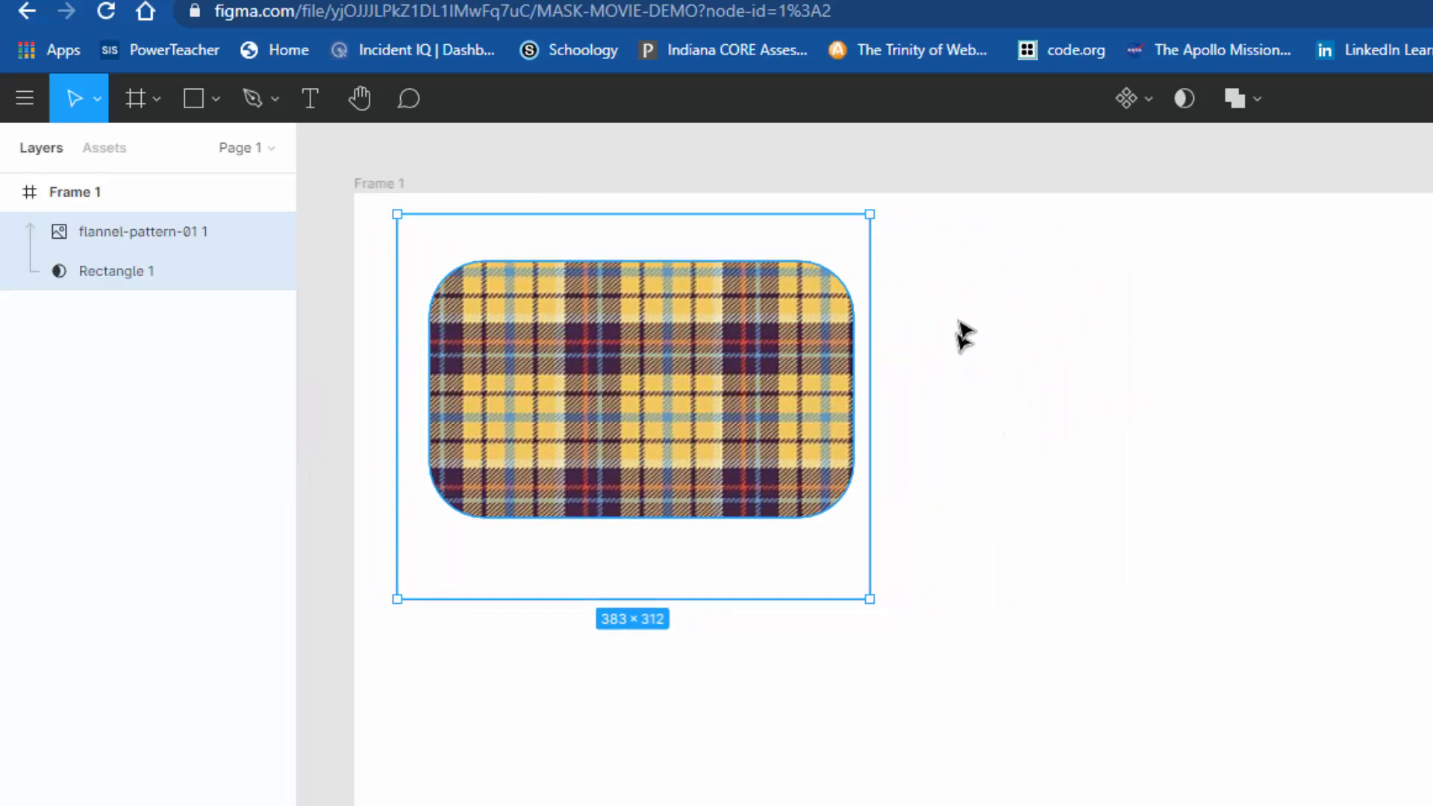
{"action": "left_click_drag", "start_coordinate": [961, 291], "coordinate": [393, 517]}
{"action": "left_click", "coordinate": [394, 517]}
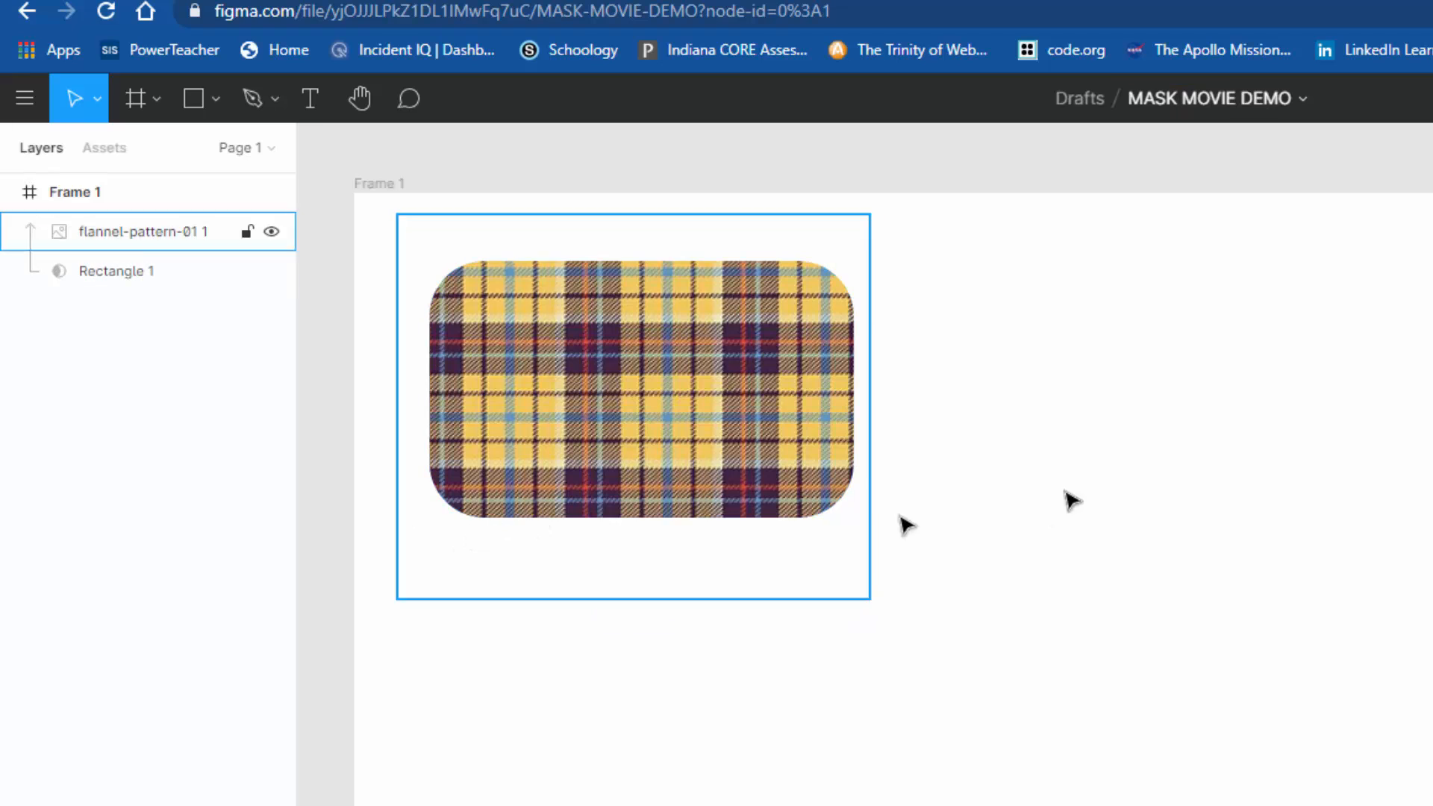
{"action": "left_click_drag", "start_coordinate": [995, 240], "coordinate": [373, 515]}
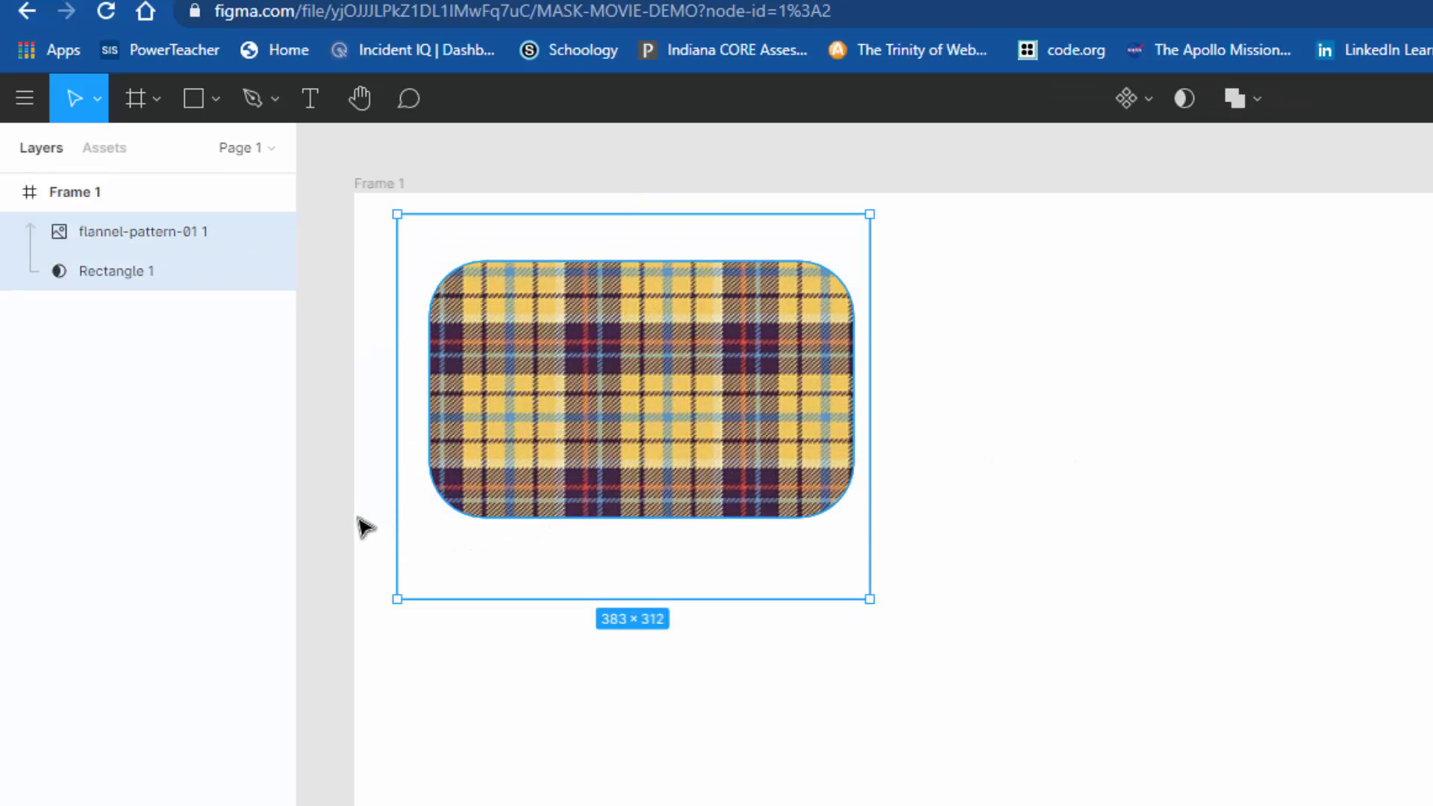
{"action": "right_click", "coordinate": [526, 357]}
{"action": "left_click", "coordinate": [593, 552]}
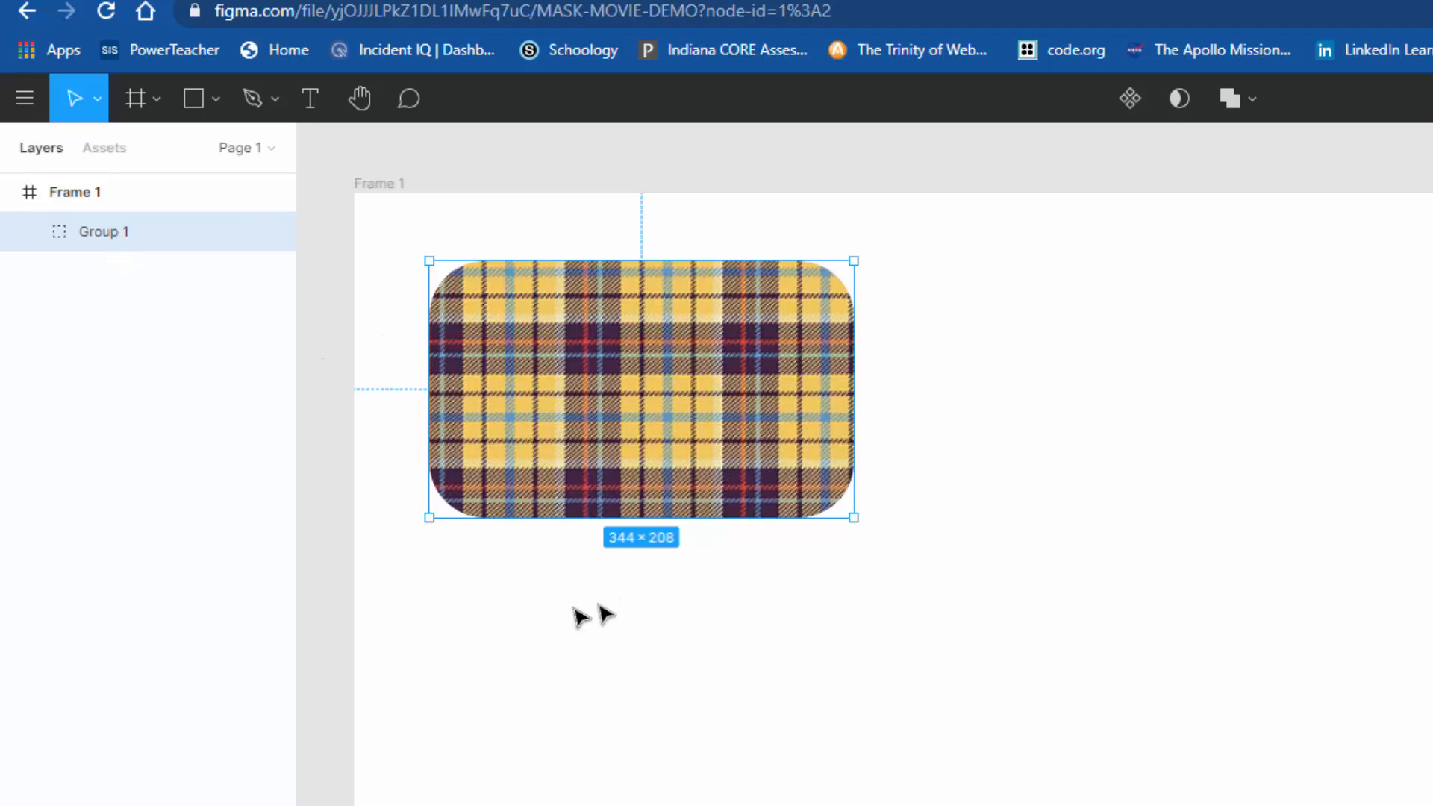
Step: Expand the new group in the layer list and inspect its flannel image and rectangle mask layers
{"action": "left_click", "coordinate": [29, 232]}
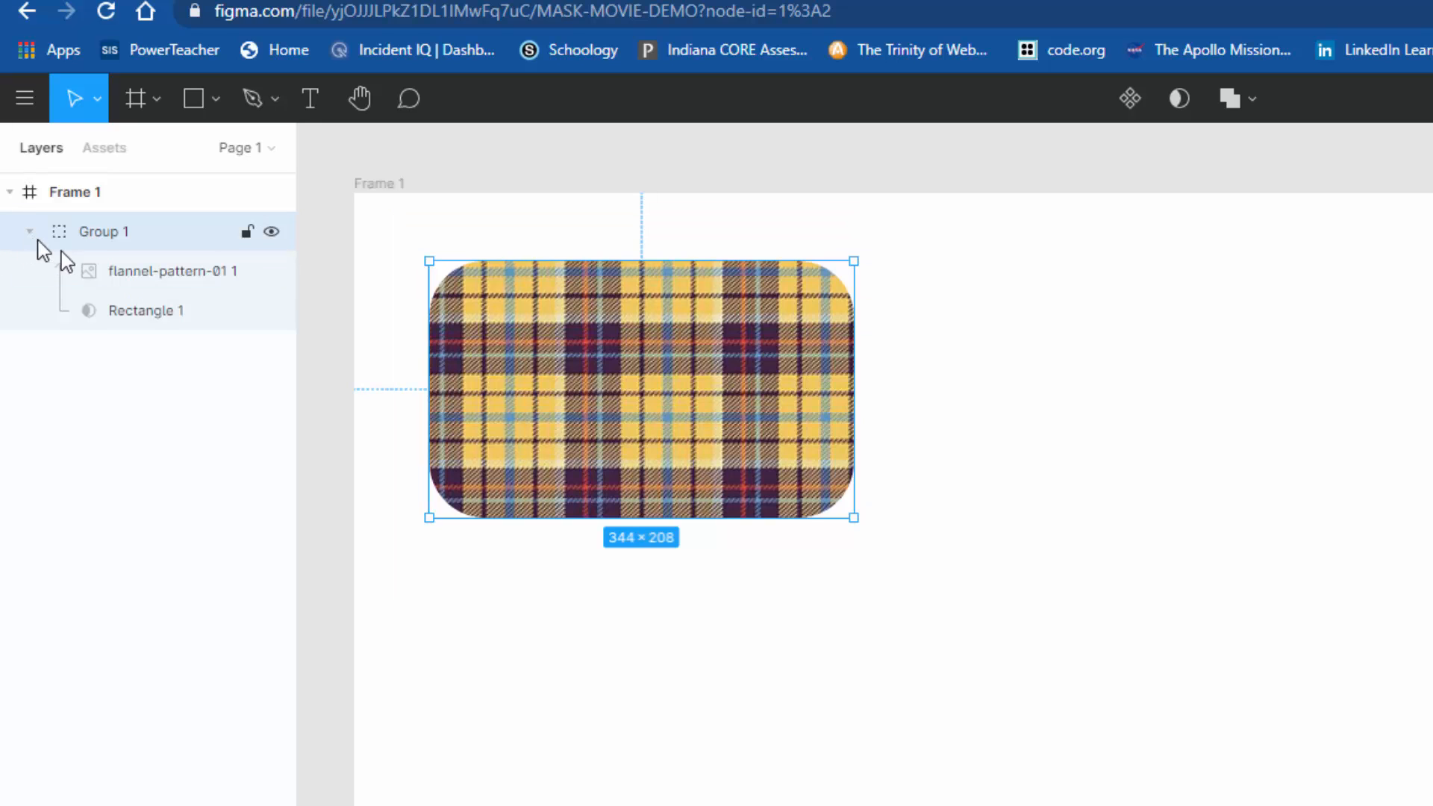
{"action": "left_click", "coordinate": [131, 270]}
{"action": "left_click_drag", "start_coordinate": [136, 299], "coordinate": [141, 294]}
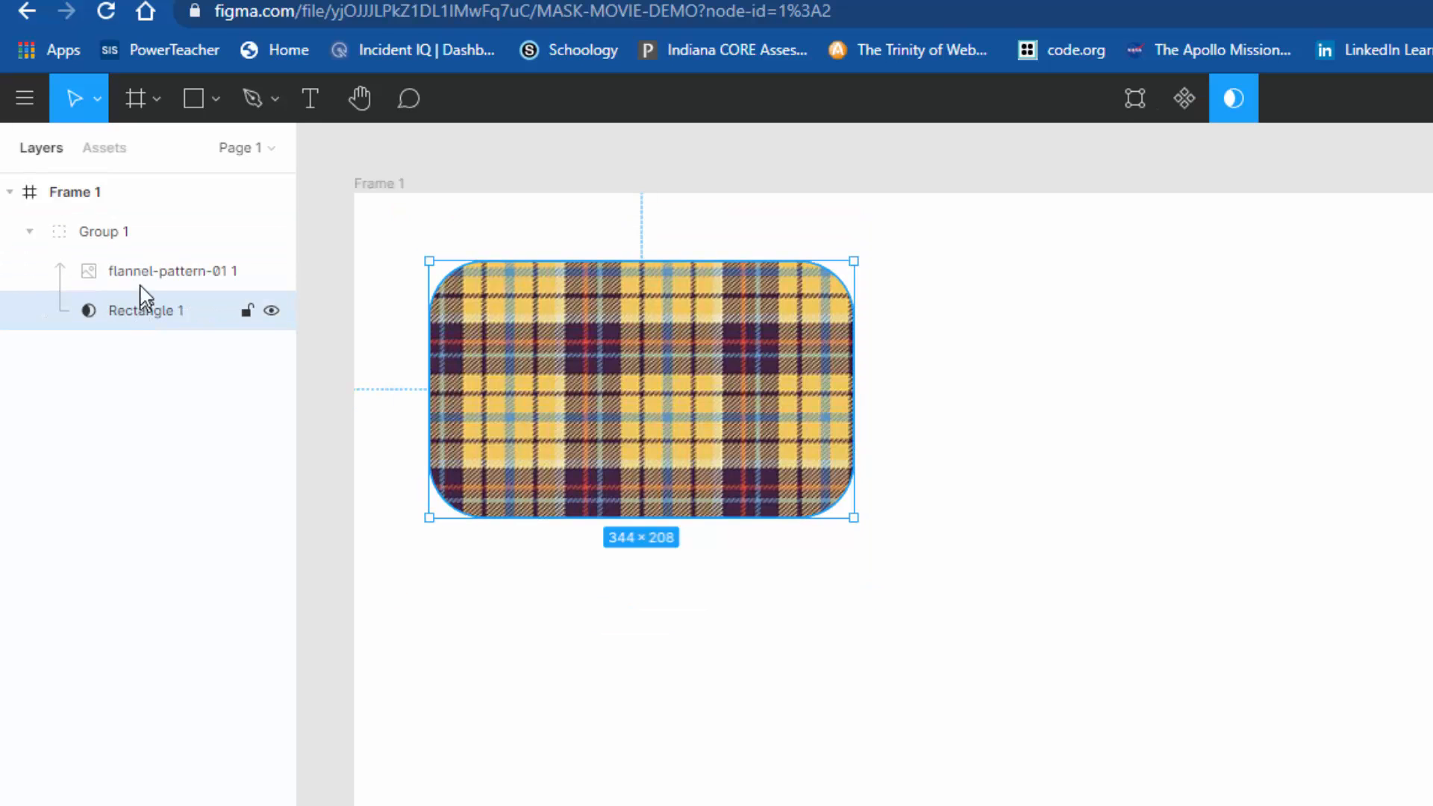
Step: Select the group's rectangle mask layer and shrink the rounded rectangle to about 343 × 159
{"action": "left_click", "coordinate": [141, 285]}
{"action": "left_click", "coordinate": [139, 309]}
{"action": "left_click", "coordinate": [145, 272]}
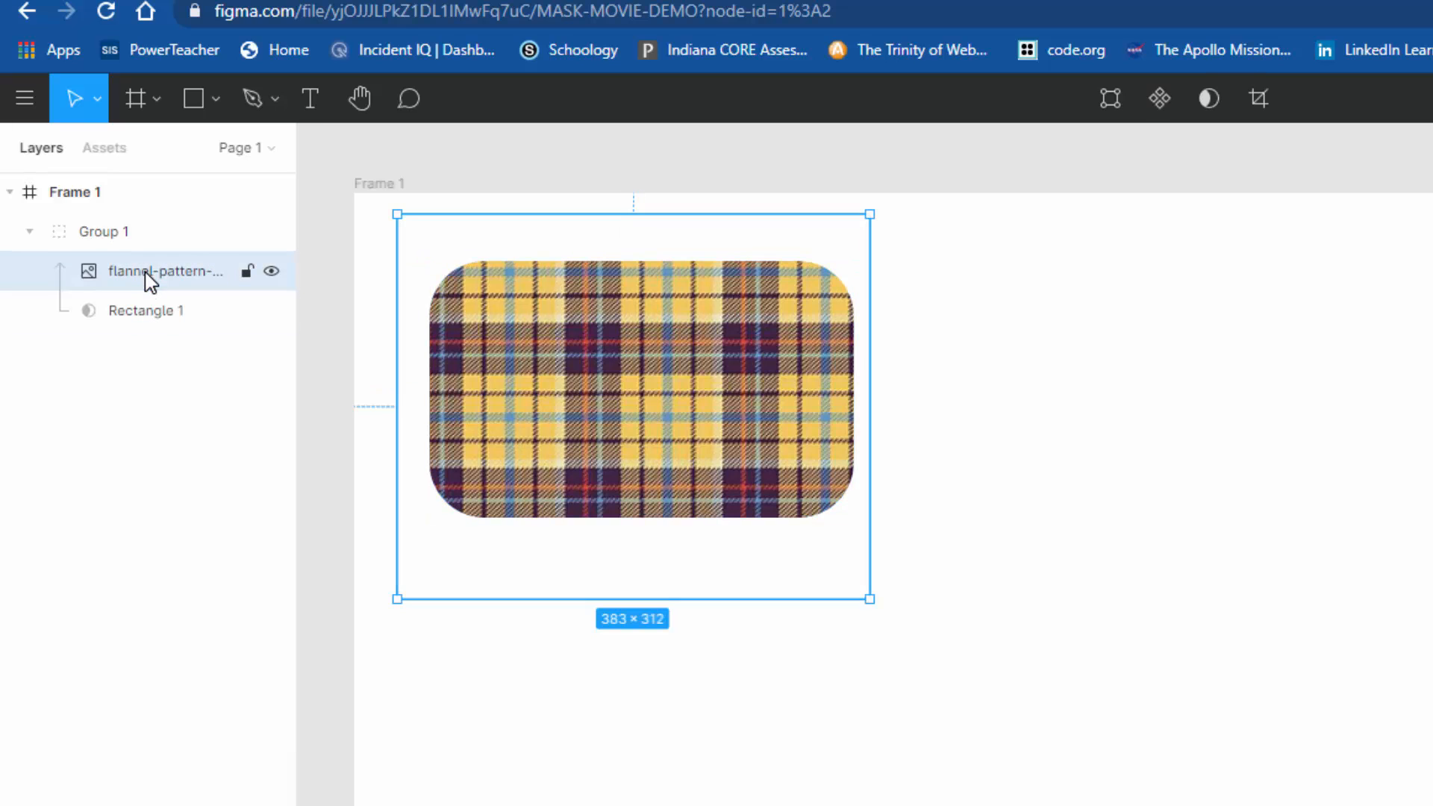
{"action": "left_click", "coordinate": [142, 311]}
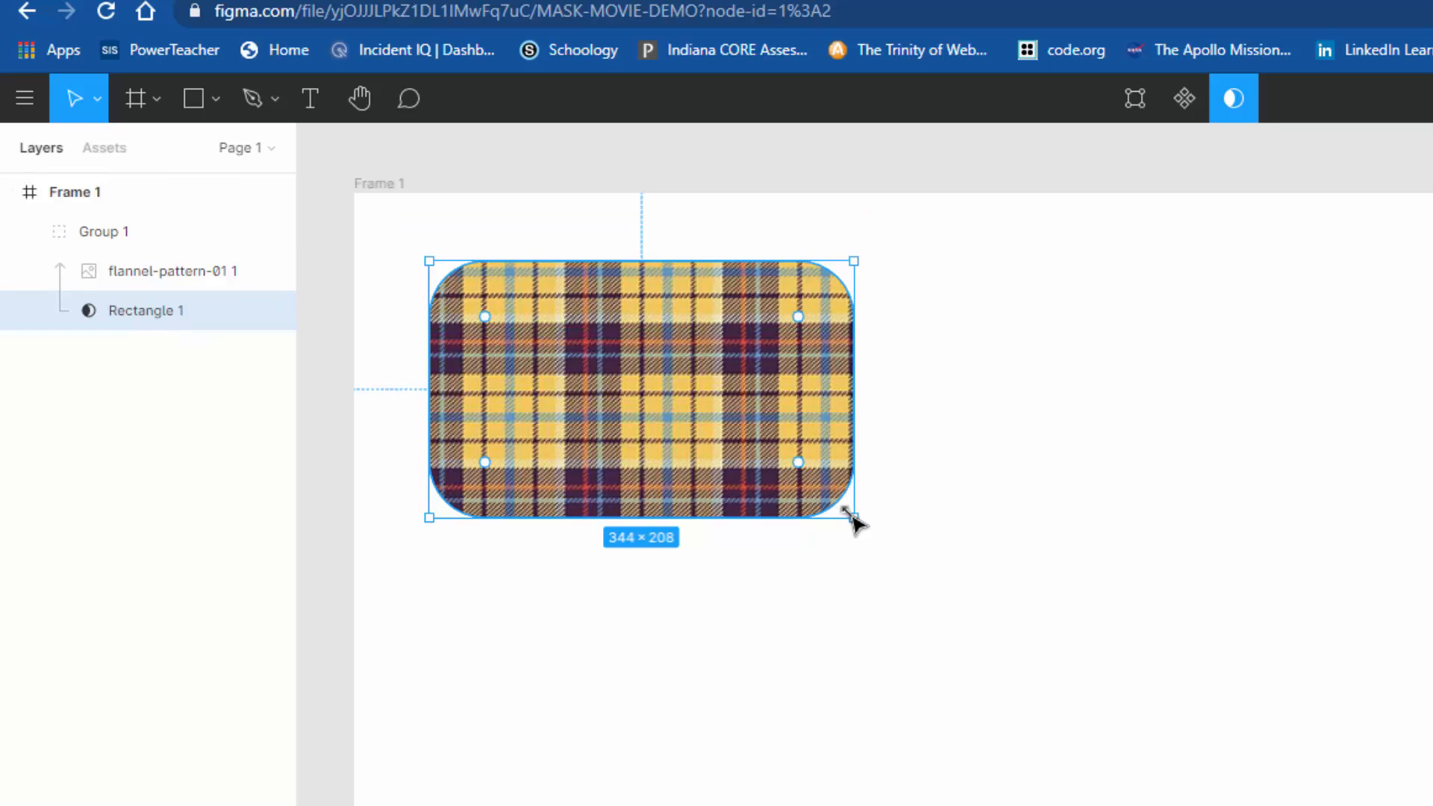
{"action": "left_click_drag", "start_coordinate": [851, 515], "coordinate": [851, 454]}
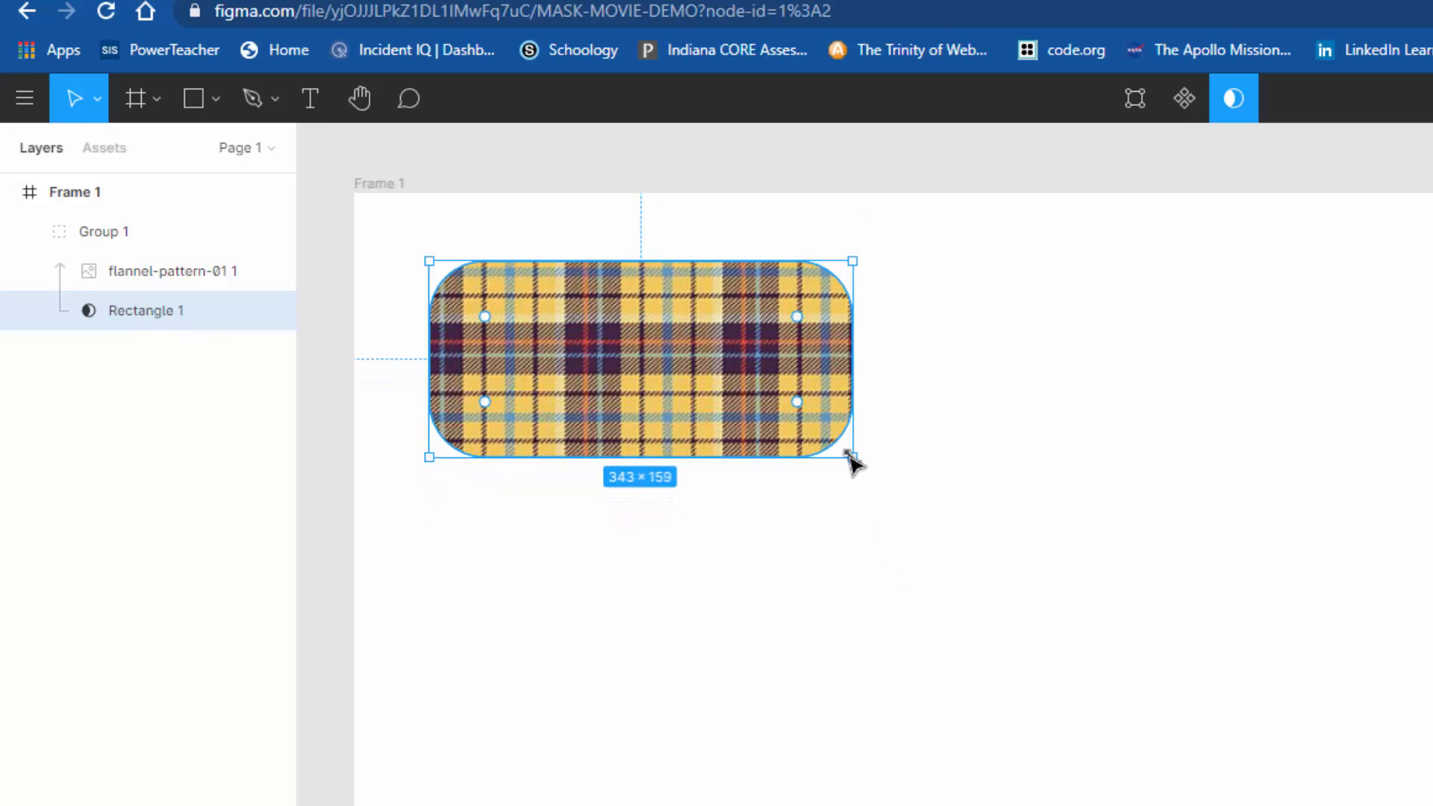
Step: Resize the masked yellow flannel image to about 439 × 244 and reposition it so the pattern fills the rounded rectangle
{"action": "left_click", "coordinate": [185, 286]}
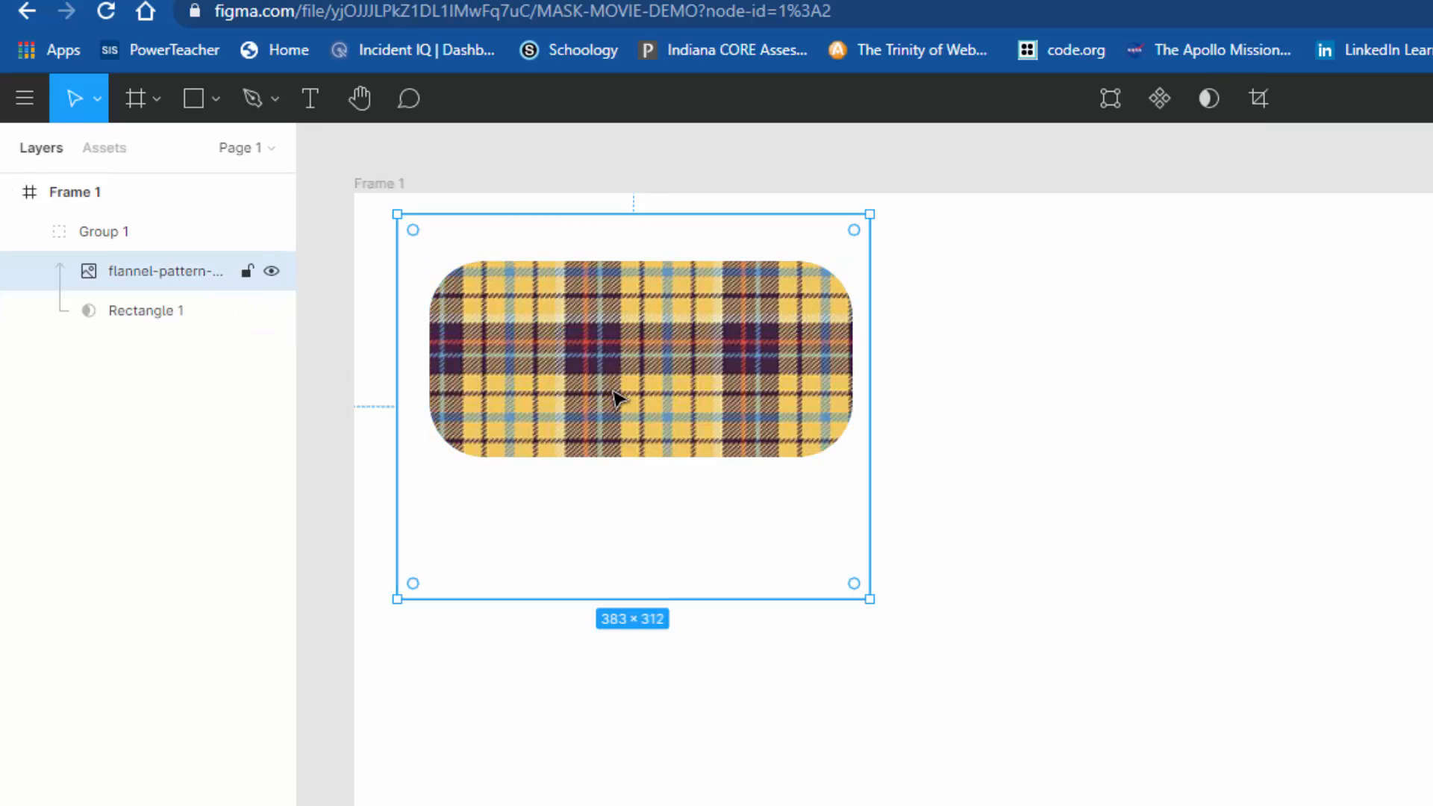
{"action": "left_click_drag", "start_coordinate": [617, 396], "coordinate": [644, 379]}
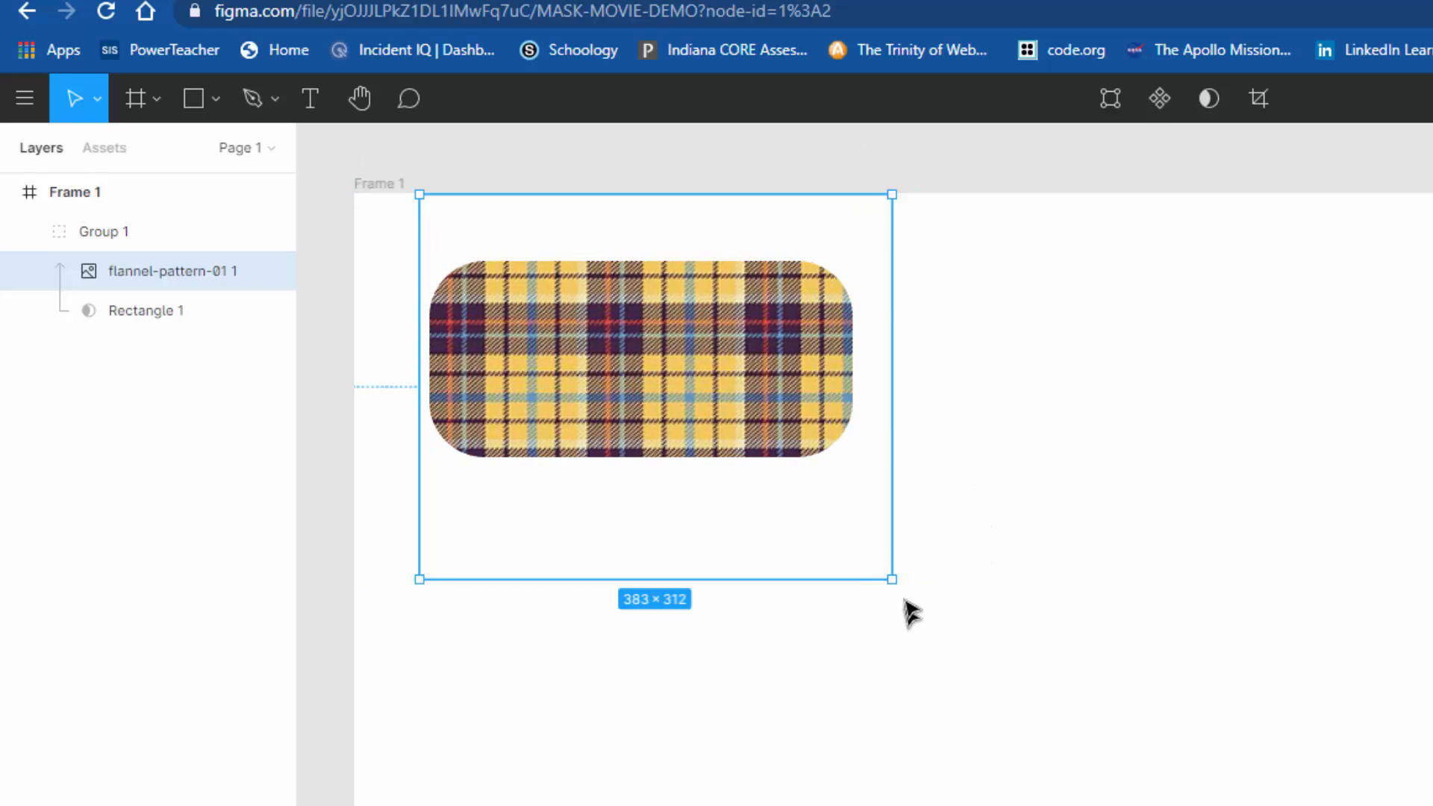
{"action": "left_click_drag", "start_coordinate": [892, 579], "coordinate": [922, 503]}
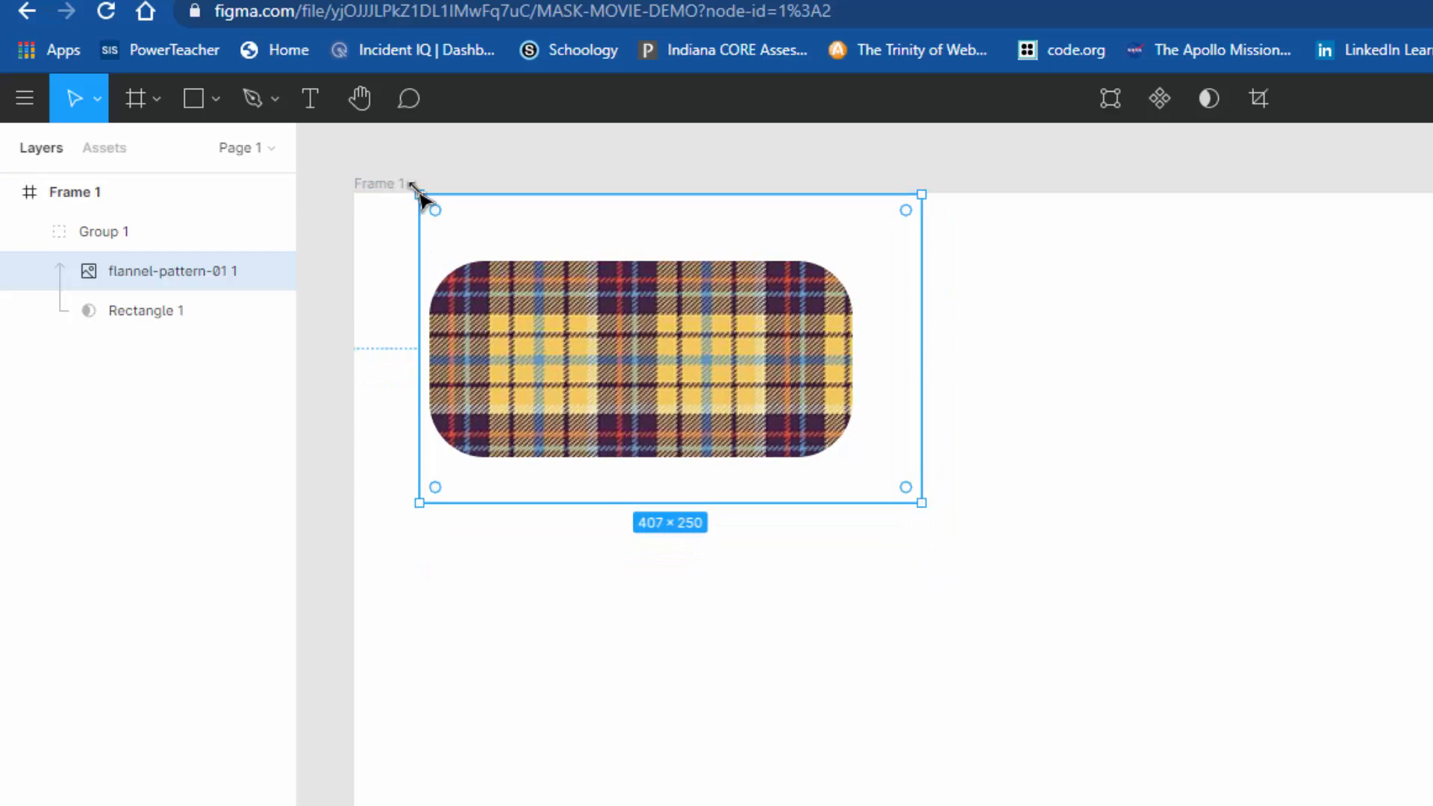
{"action": "left_click_drag", "start_coordinate": [419, 195], "coordinate": [380, 201]}
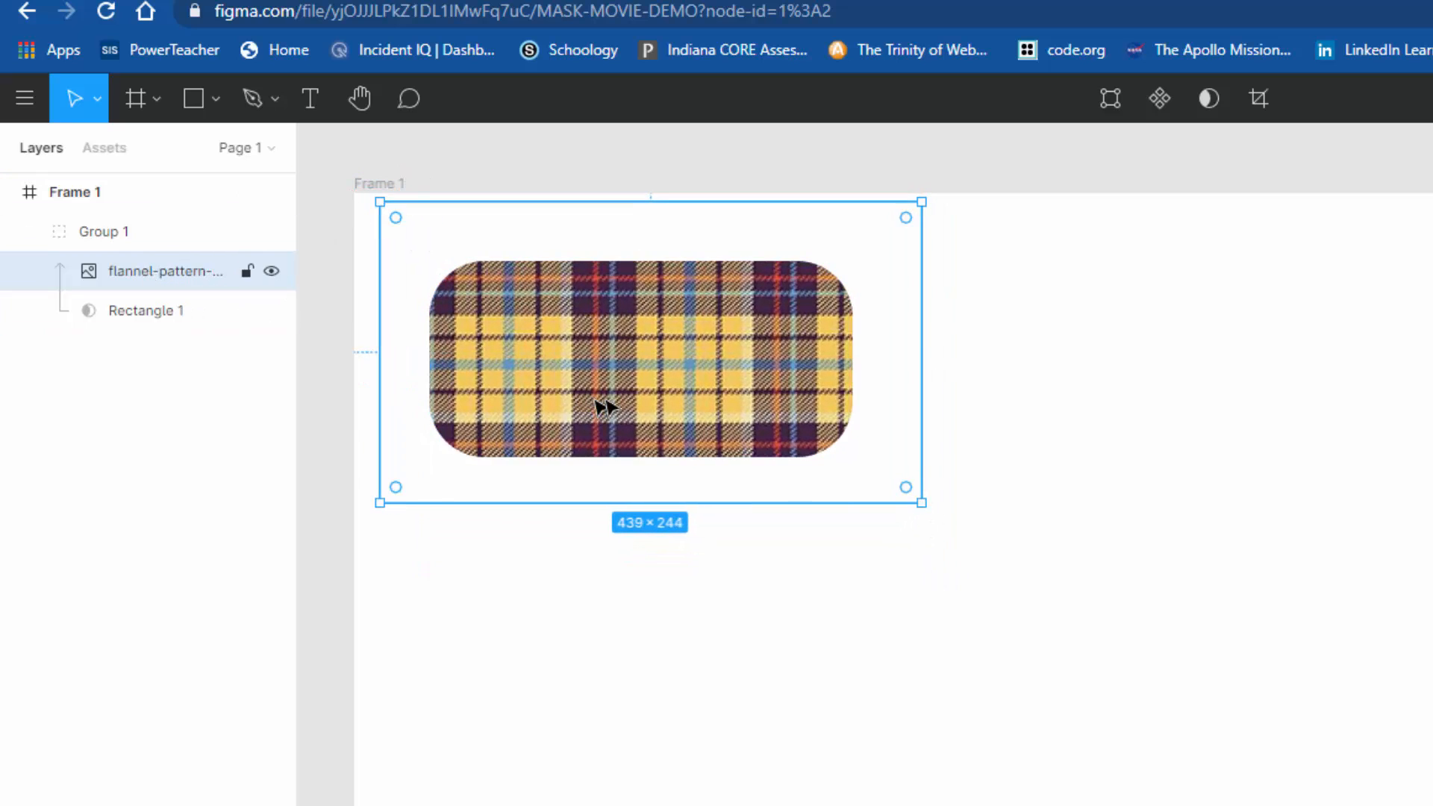
{"action": "left_click_drag", "start_coordinate": [640, 393], "coordinate": [643, 407]}
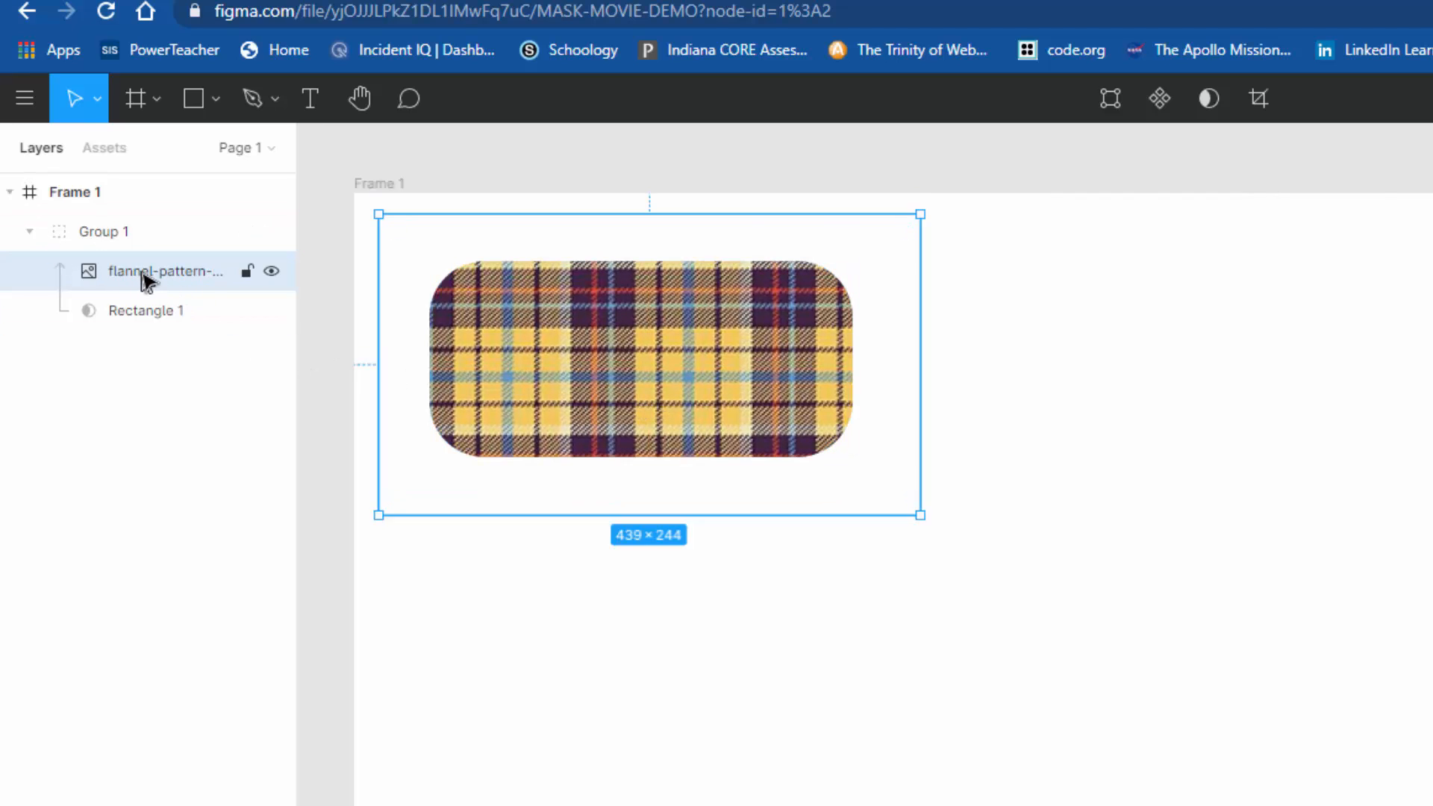
{"action": "mouse_move", "coordinate": [624, 397]}
{"action": "left_mouse_down"}
{"action": "mouse_move", "coordinate": [598, 397]}
{"action": "mouse_move", "coordinate": [634, 390]}
{"action": "mouse_move", "coordinate": [637, 406]}
{"action": "left_mouse_up"}
{"action": "left_click", "coordinate": [183, 329]}
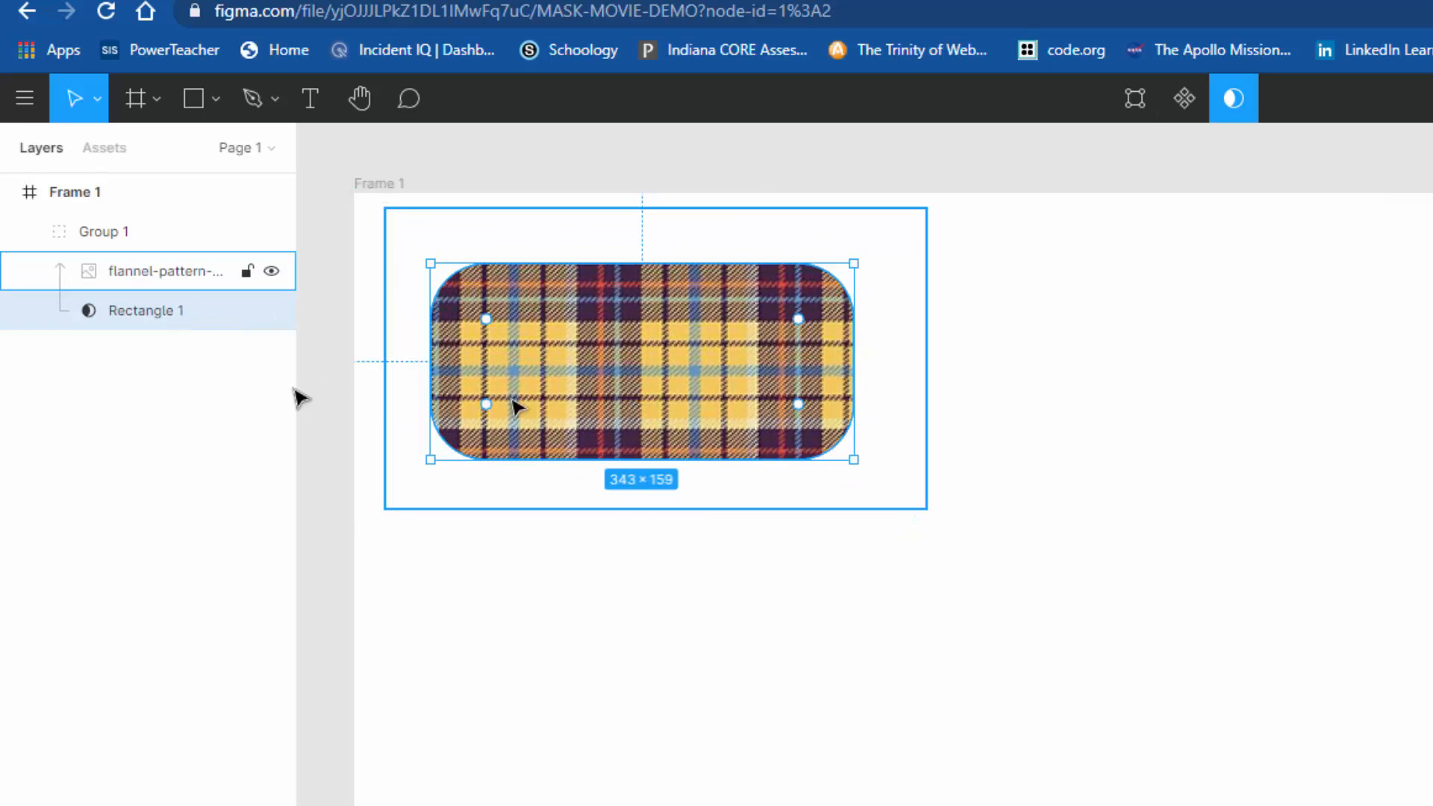
{"action": "left_click", "coordinate": [29, 232]}
{"action": "left_click", "coordinate": [30, 231]}
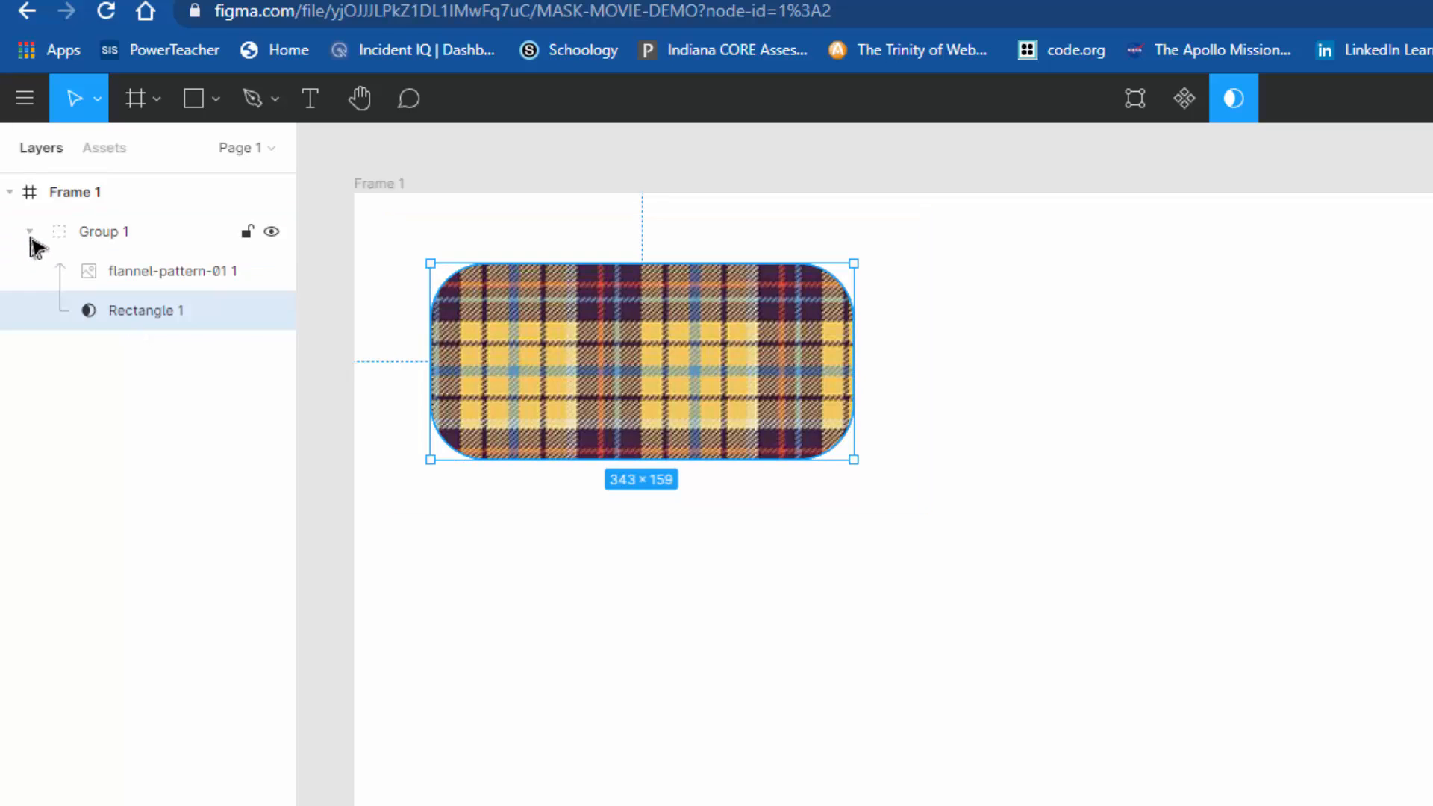
{"action": "left_click", "coordinate": [30, 233]}
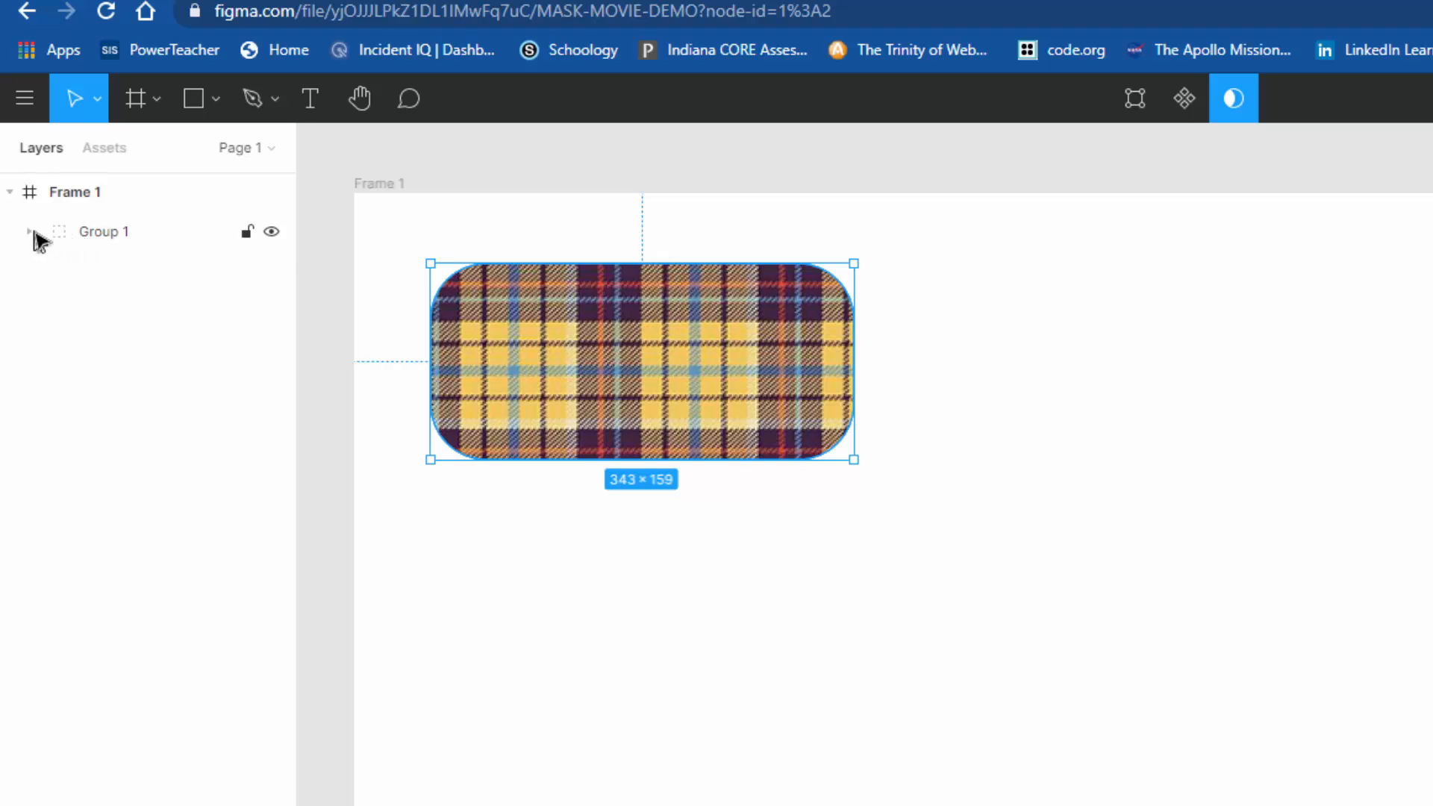
{"action": "left_click", "coordinate": [26, 233]}
{"action": "left_click", "coordinate": [28, 233]}
{"action": "left_click", "coordinate": [30, 233]}
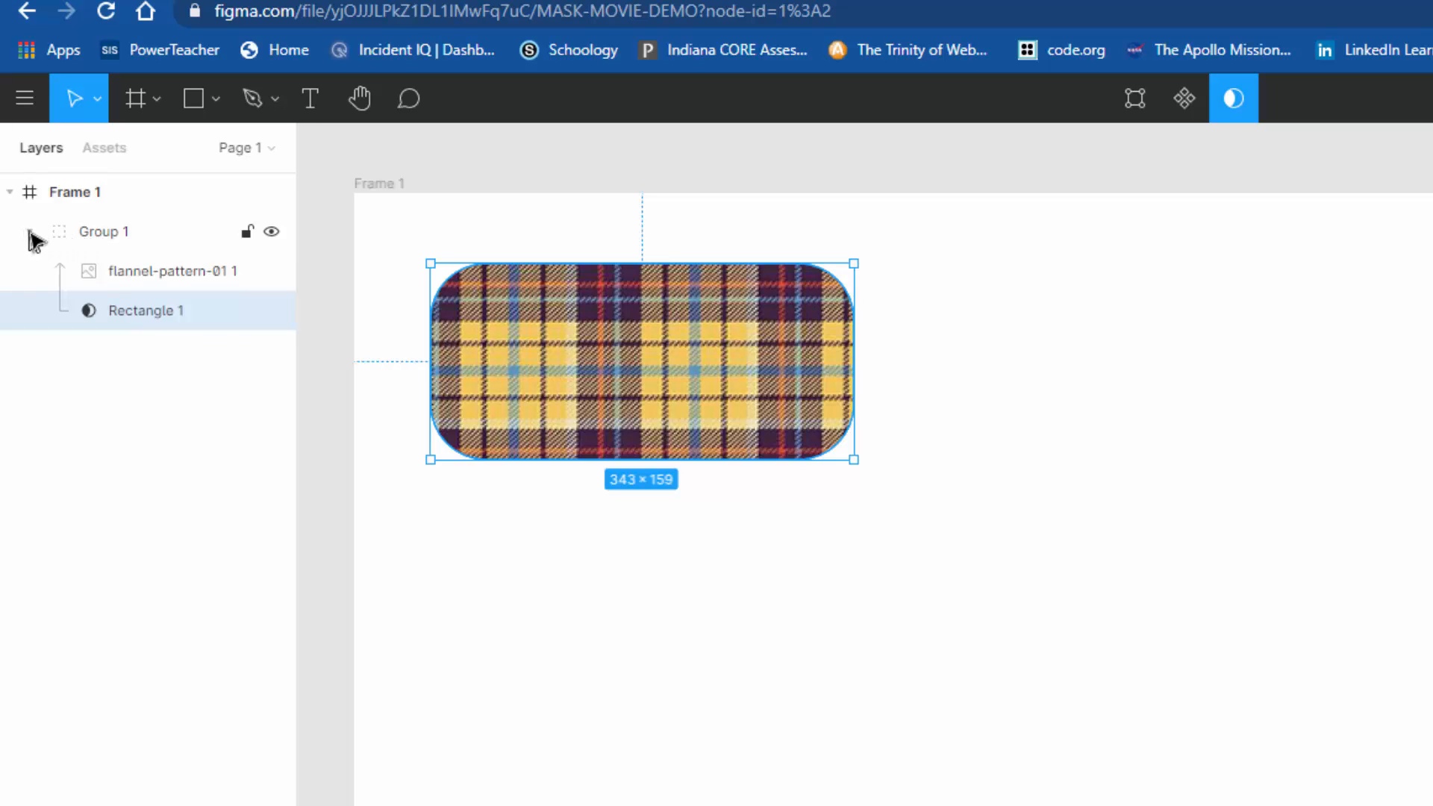
Step: Rename the flannel mask group as yellow and collapse it in the layer list
{"action": "left_click", "coordinate": [108, 233]}
{"action": "right_click", "coordinate": [99, 229]}
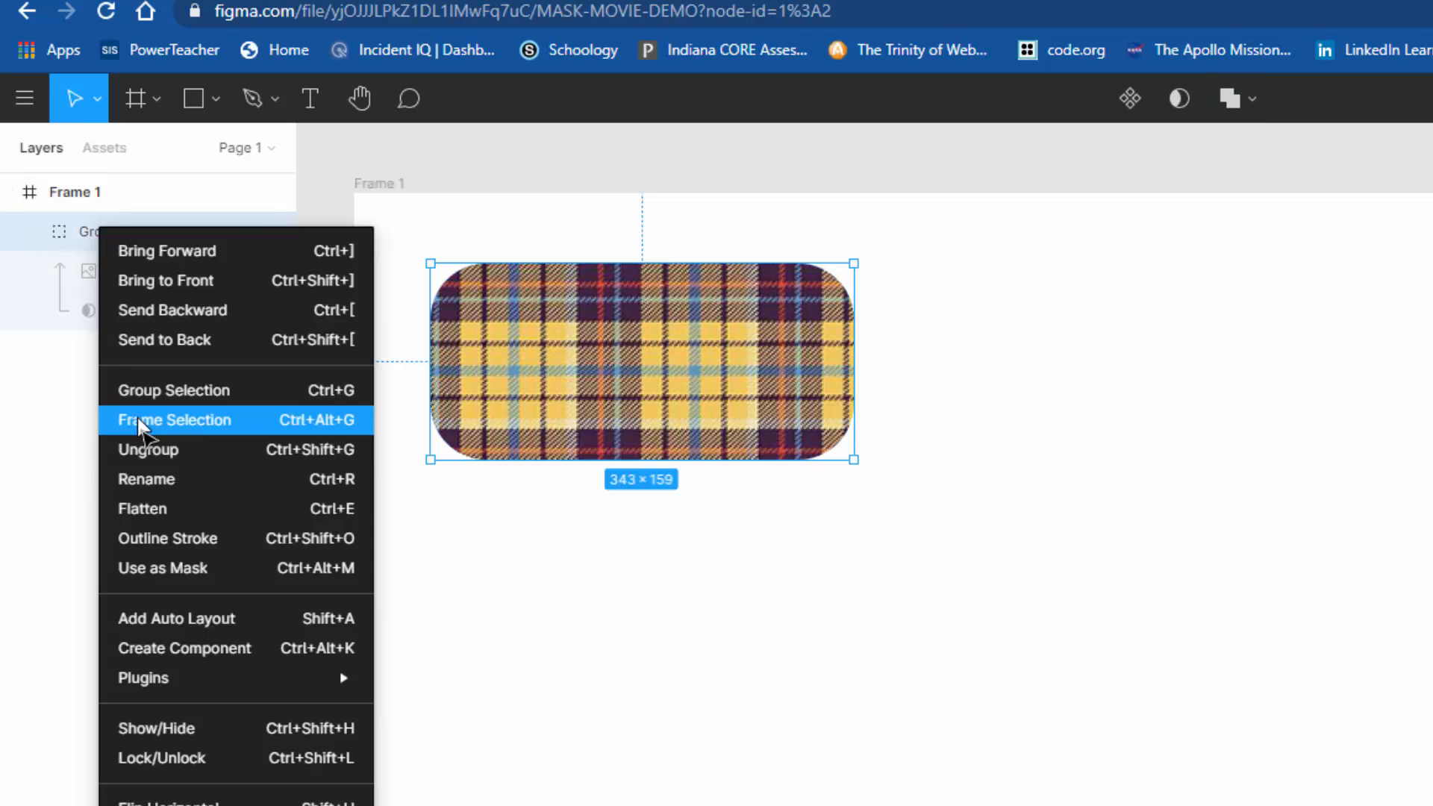
{"action": "left_click", "coordinate": [201, 495]}
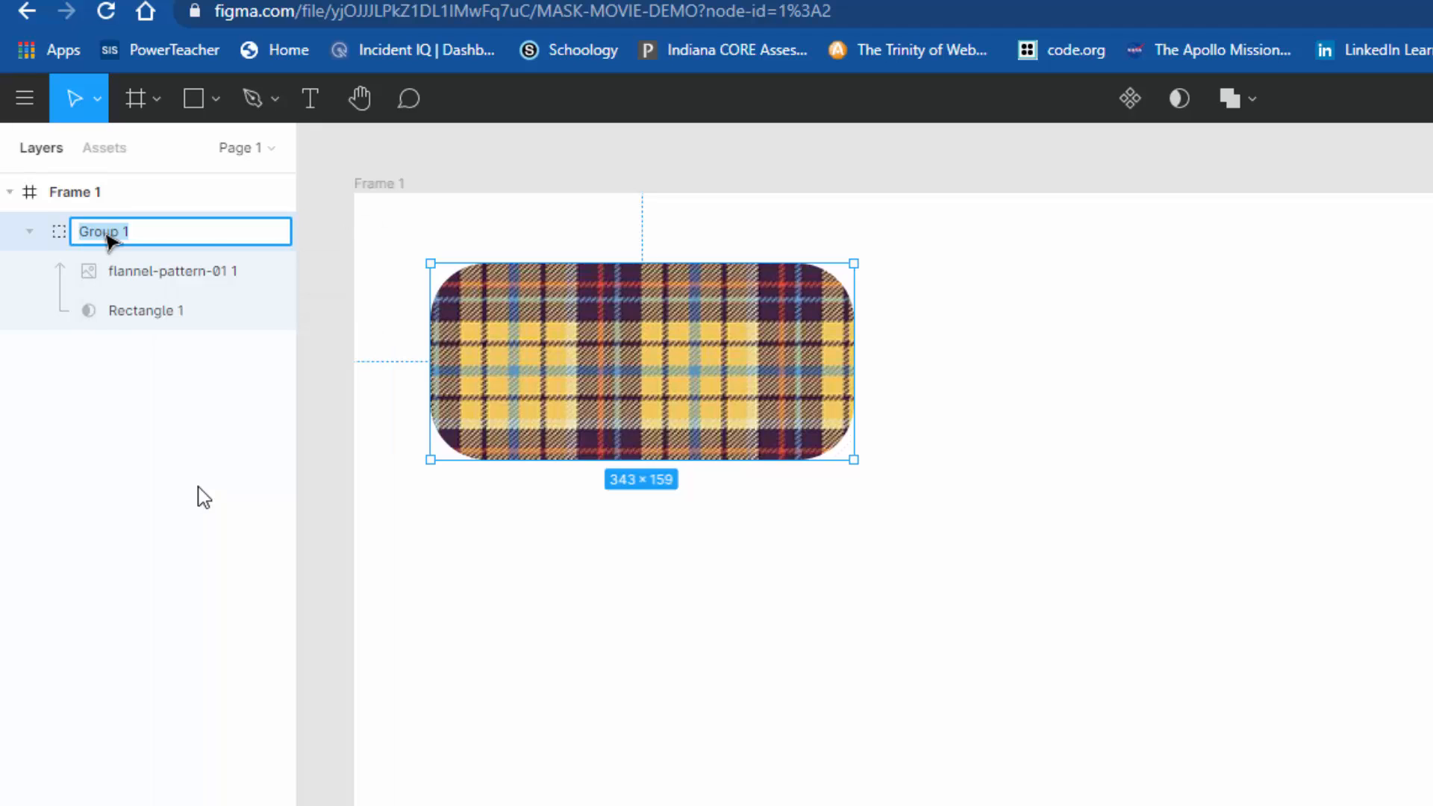
{"action": "type", "text": "yellow"}
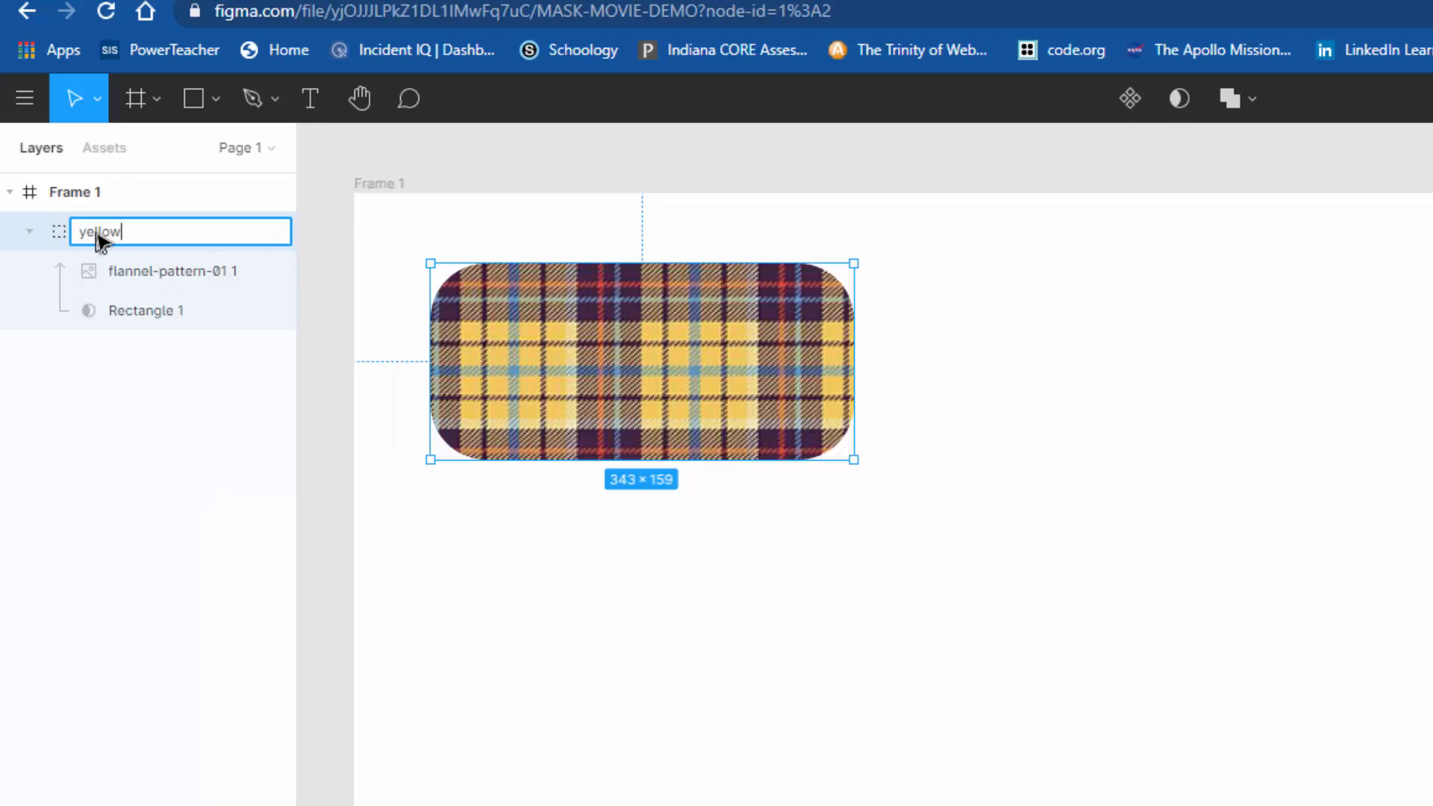
{"action": "key", "text": "Return"}
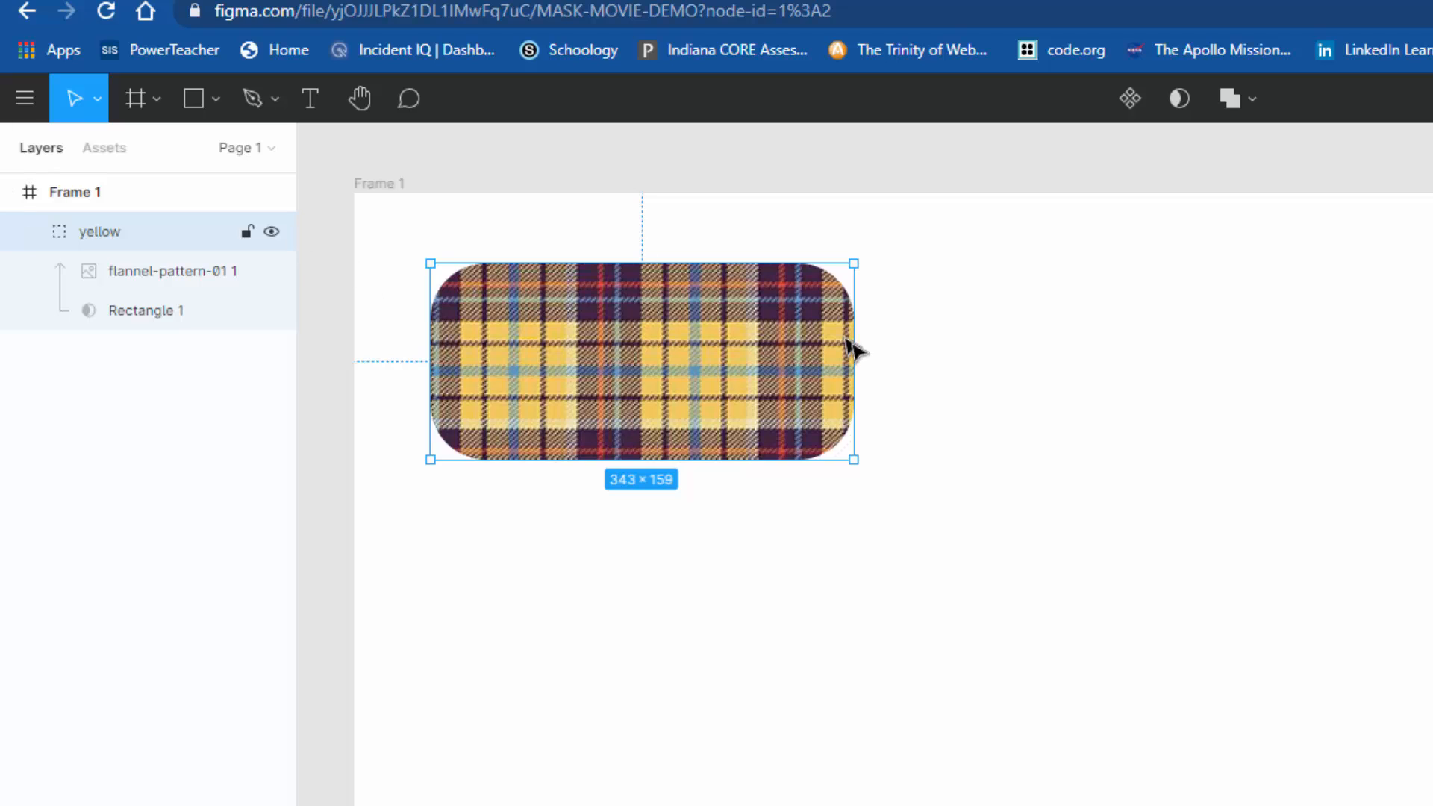
{"action": "left_click", "coordinate": [1027, 446]}
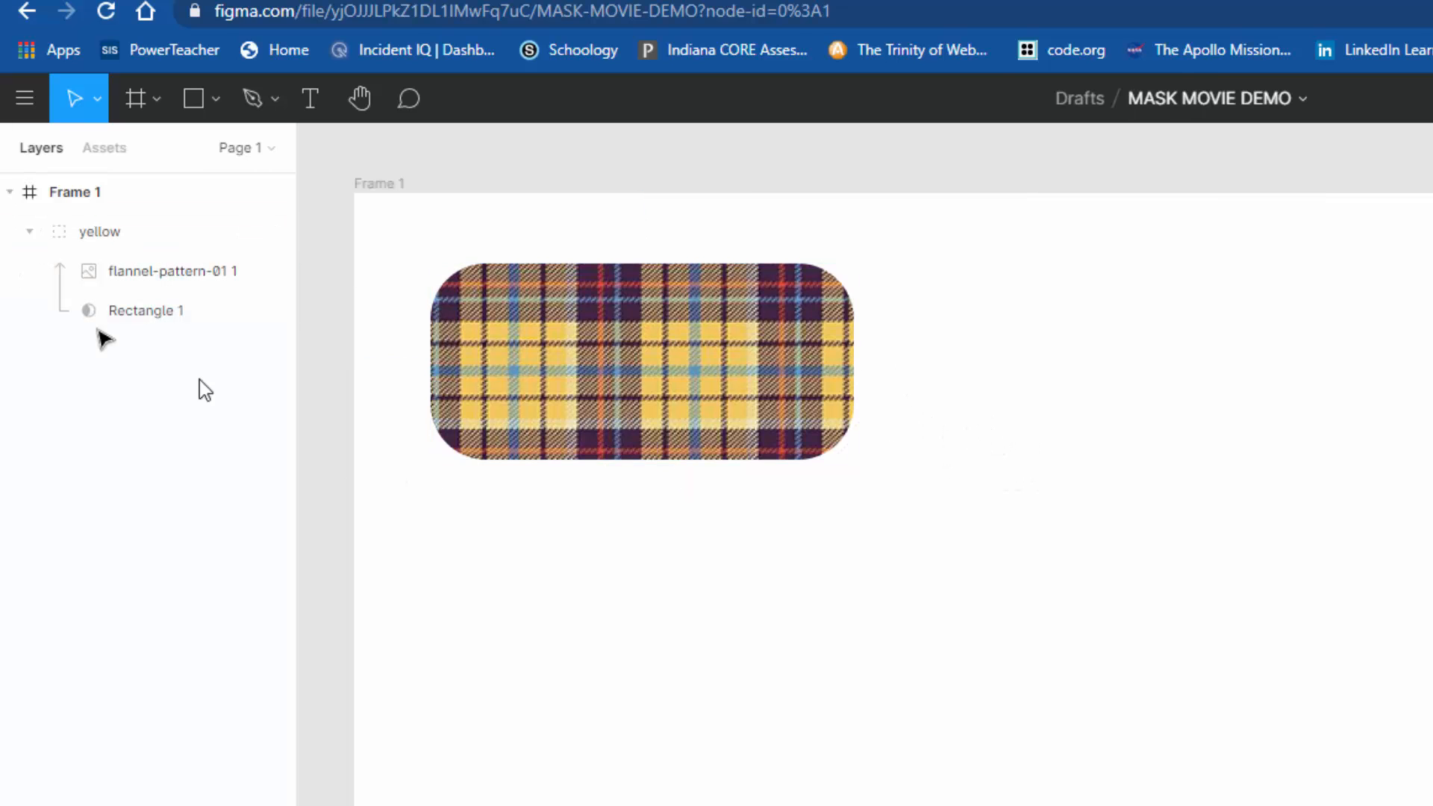
{"action": "left_click", "coordinate": [30, 231]}
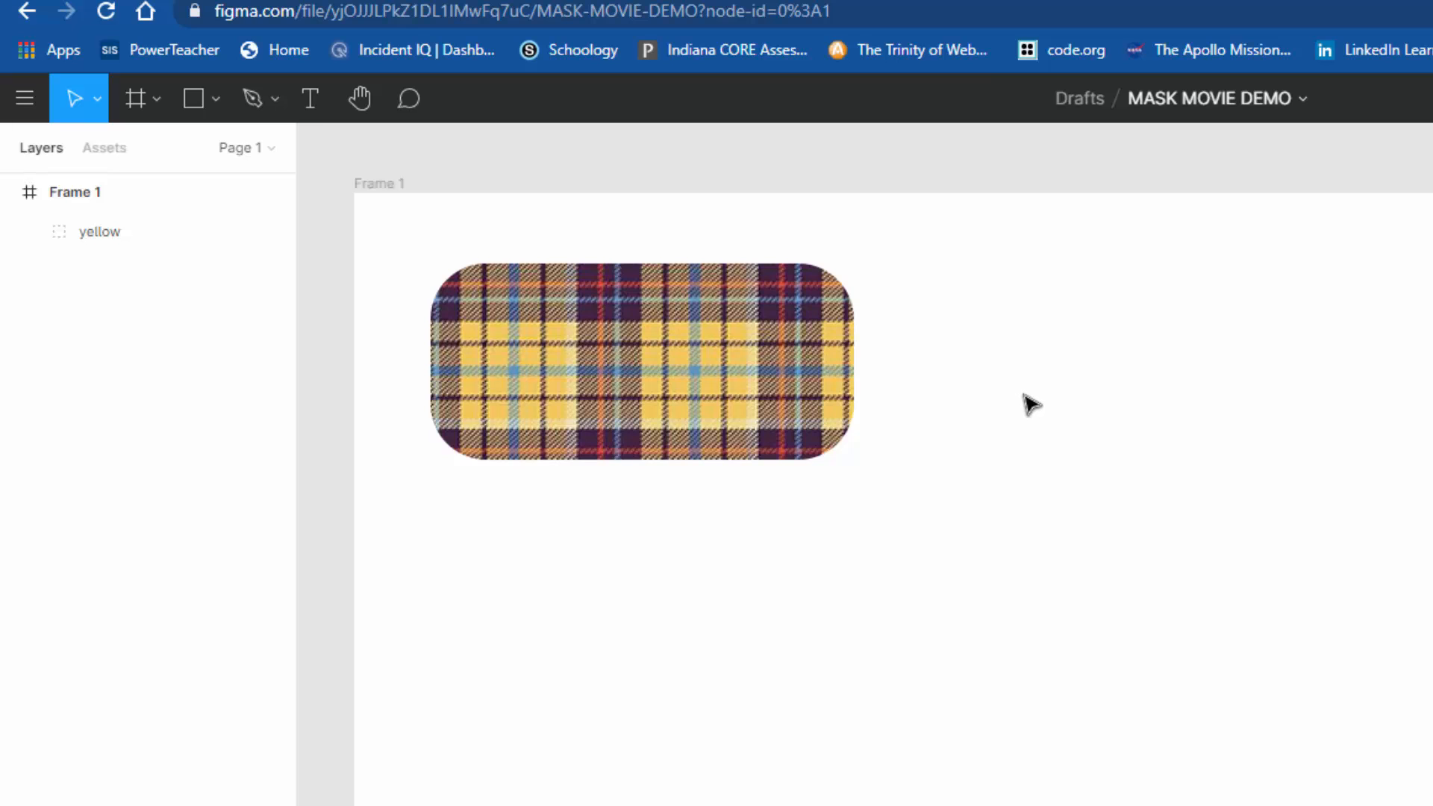
Step: Draw a polygon about 229 × 209 on the frame beside the yellow flannel shape
{"action": "left_click", "coordinate": [218, 112]}
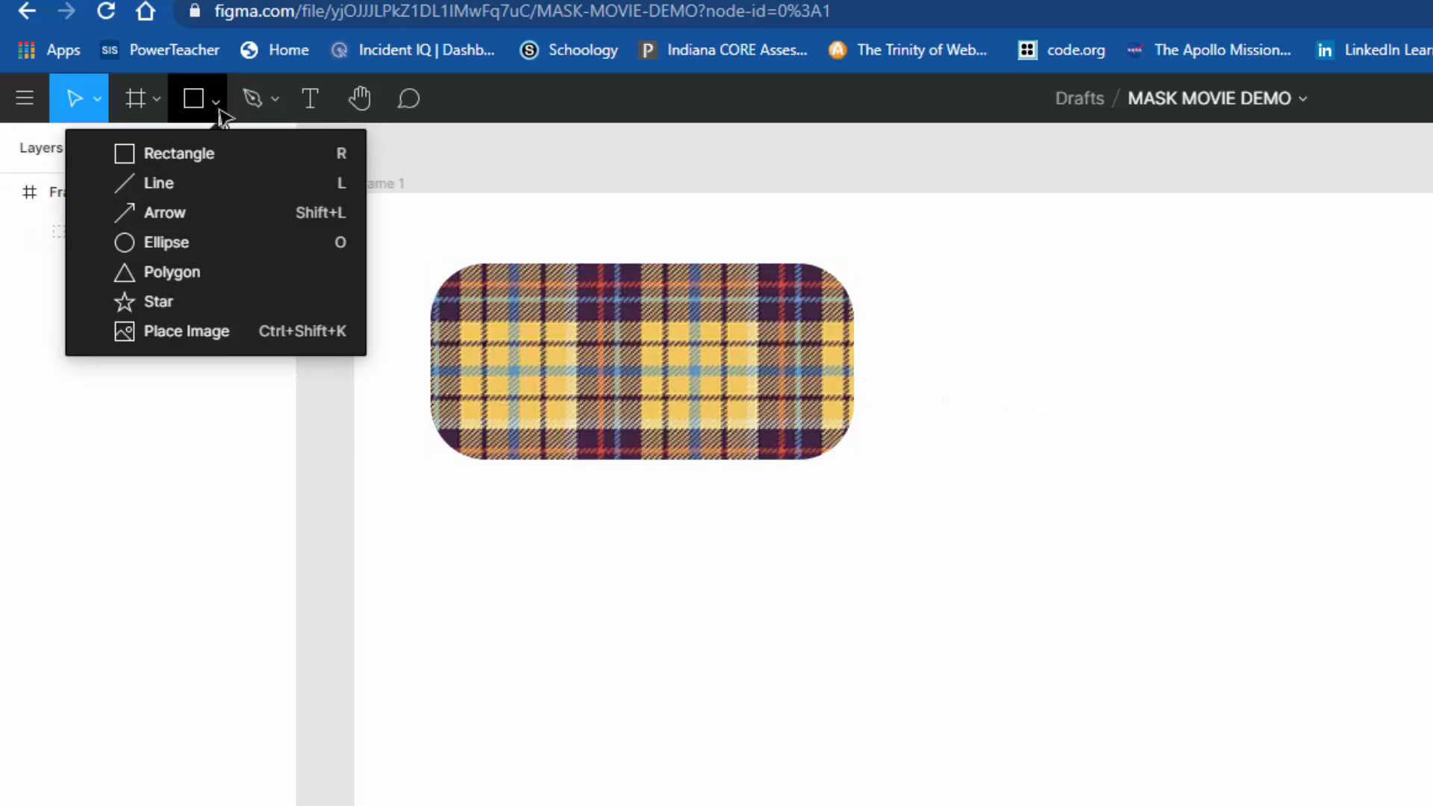
{"action": "left_click", "coordinate": [179, 282]}
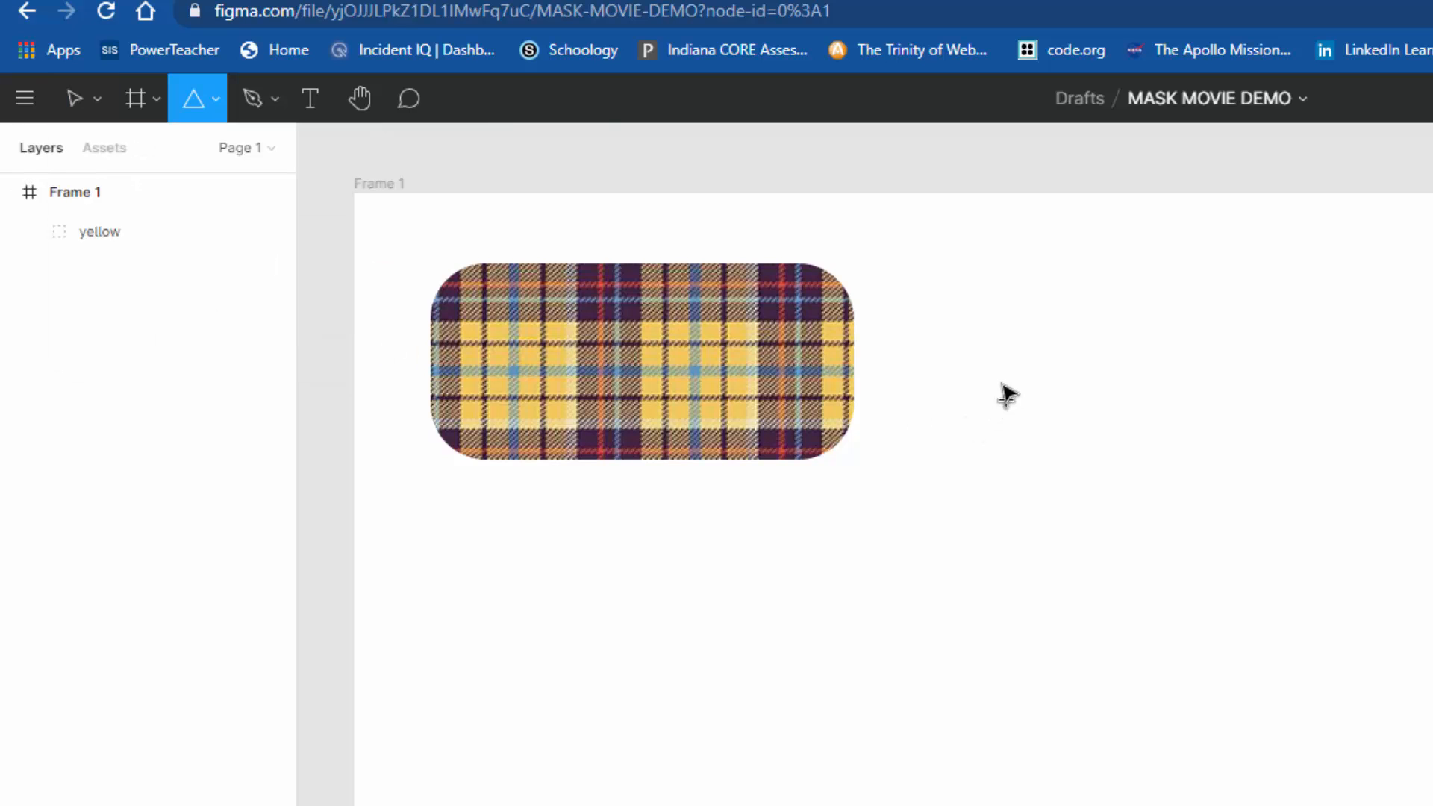
{"action": "left_click_drag", "start_coordinate": [992, 336], "coordinate": [1276, 596]}
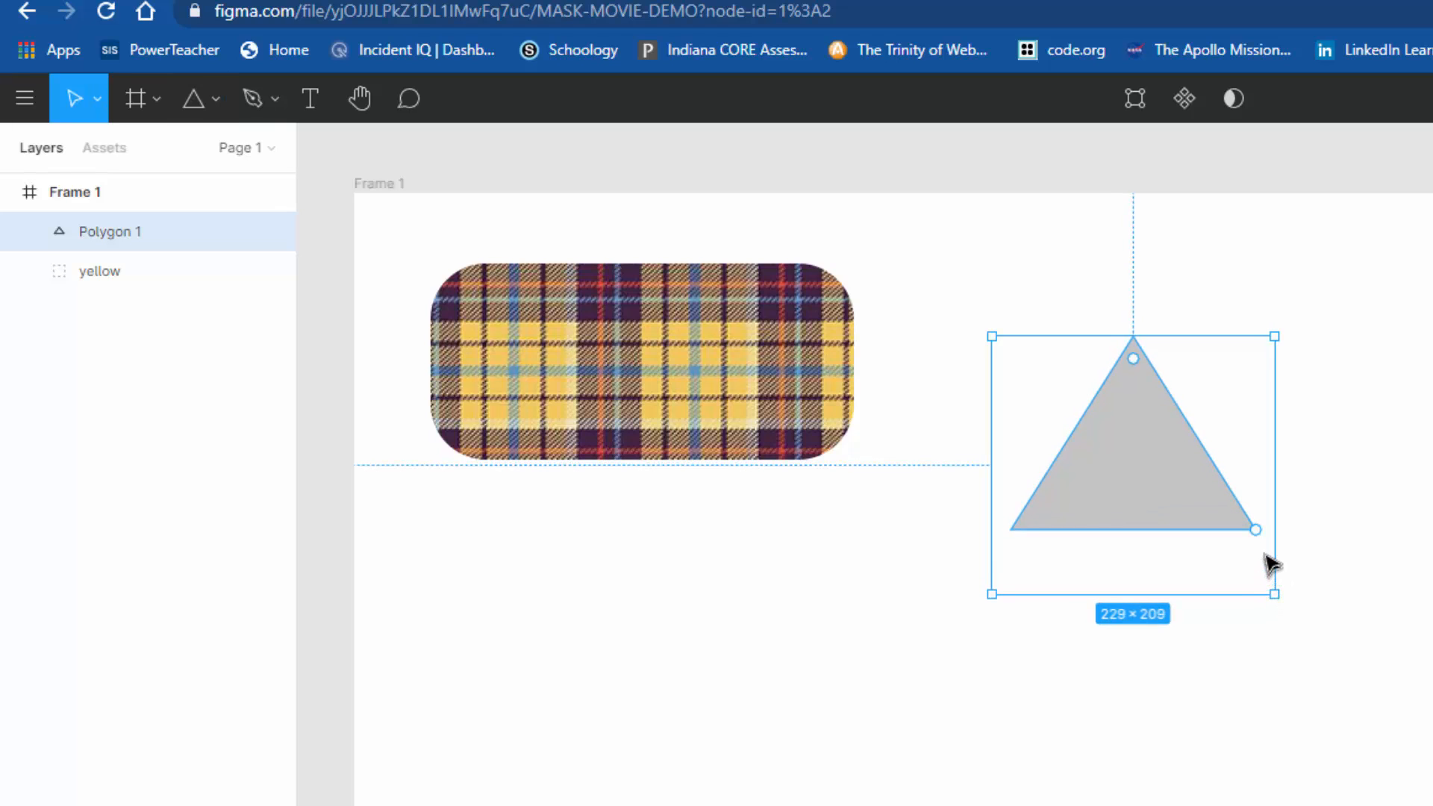
Step: Set the polygon's count to 6 to make a hexagon, slightly round its corners, and deselect it
{"action": "mouse_move", "coordinate": [1258, 531]}
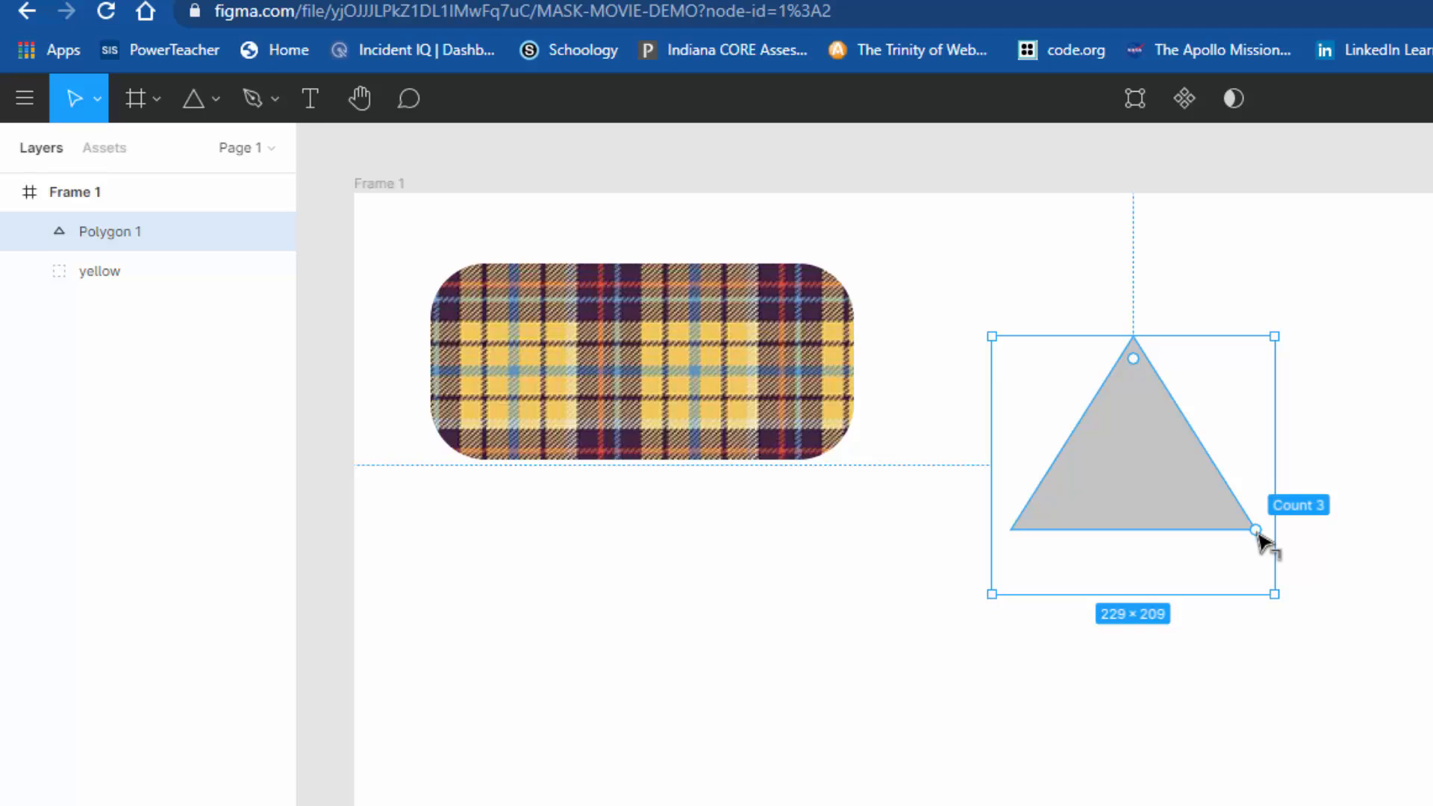
{"action": "left_click_drag", "start_coordinate": [1258, 531], "coordinate": [1271, 392]}
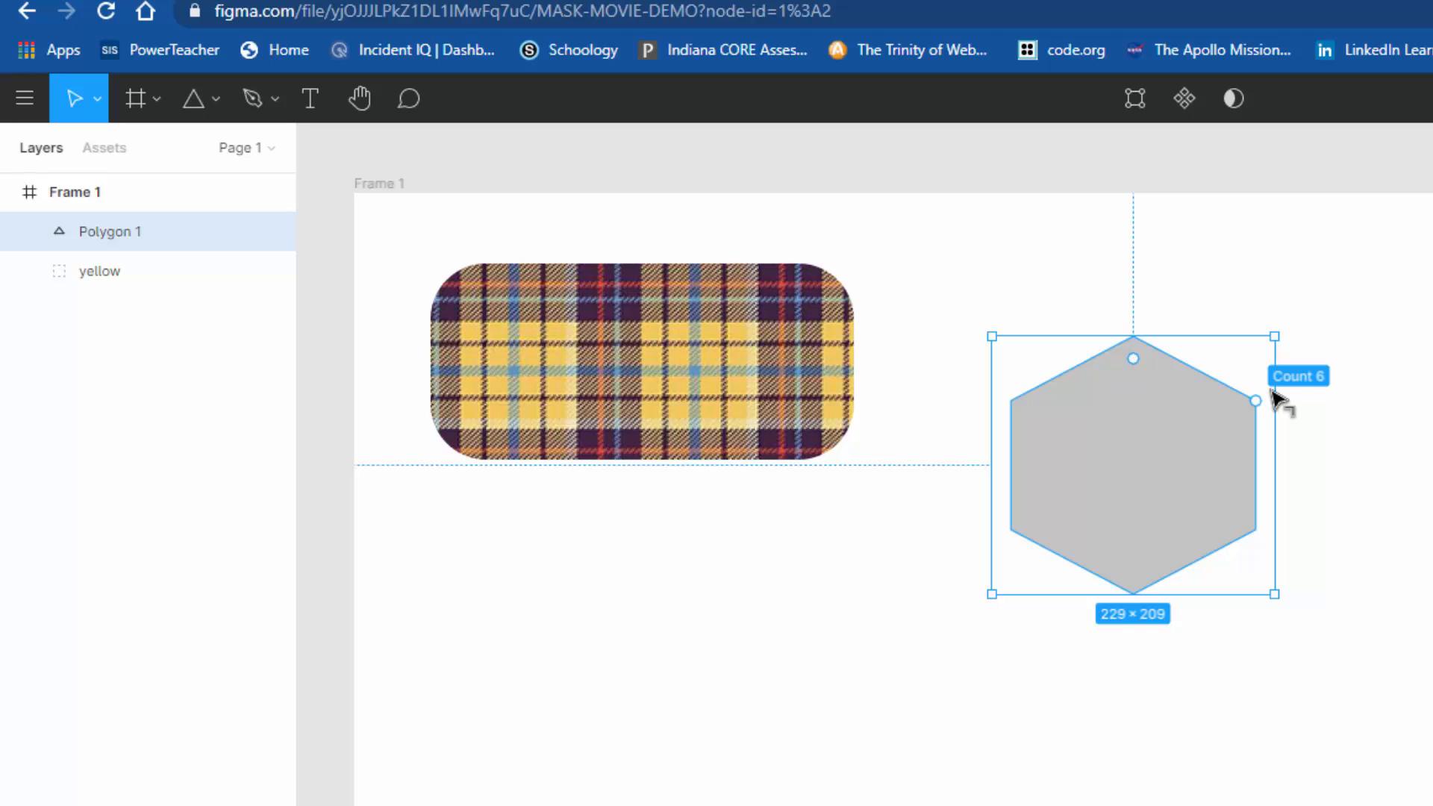
{"action": "mouse_move", "coordinate": [1274, 401]}
{"action": "left_mouse_down"}
{"action": "mouse_move", "coordinate": [1245, 312]}
{"action": "mouse_move", "coordinate": [1248, 566]}
{"action": "mouse_move", "coordinate": [1272, 395]}
{"action": "left_mouse_up"}
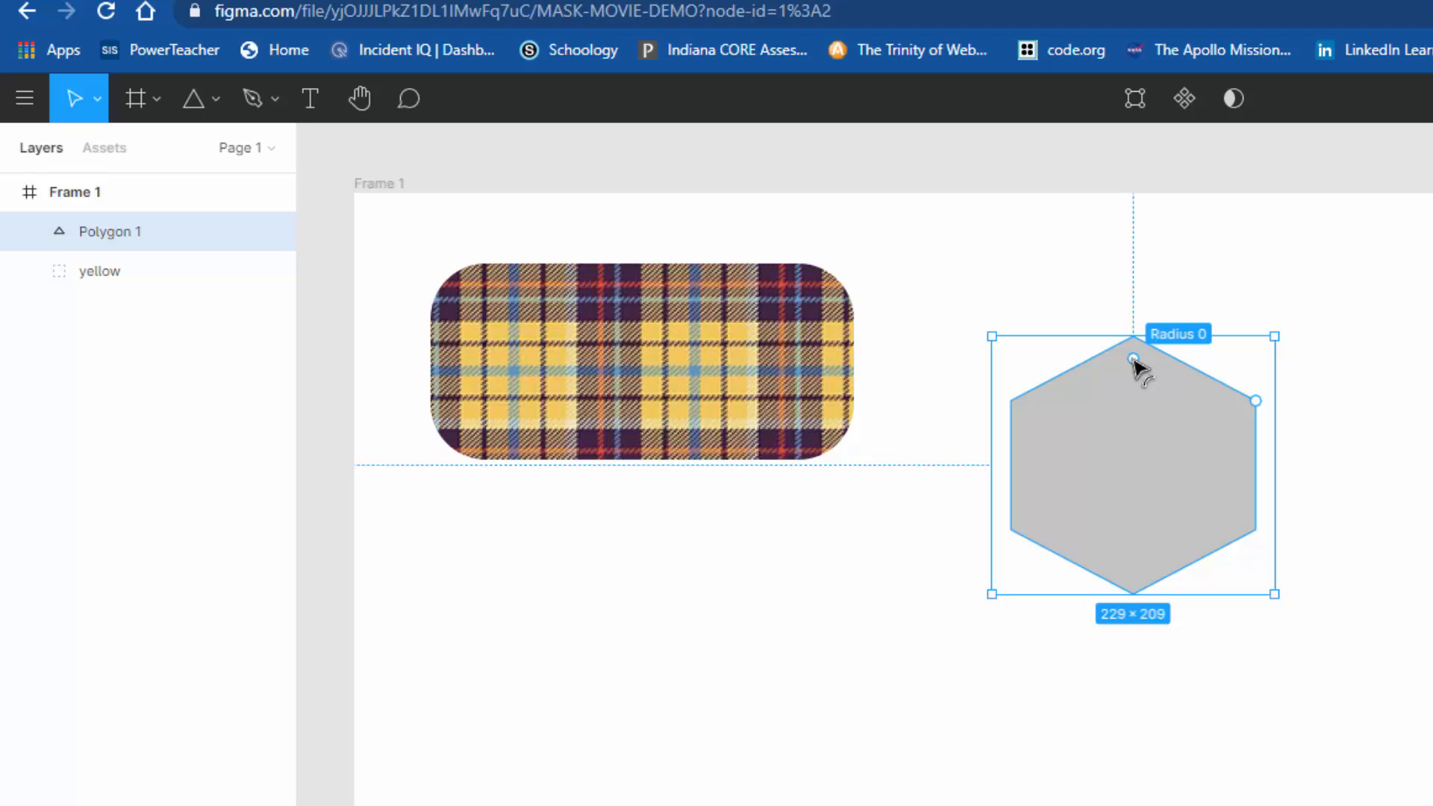
{"action": "mouse_move", "coordinate": [1134, 360]}
{"action": "left_mouse_down"}
{"action": "mouse_move", "coordinate": [1133, 388]}
{"action": "mouse_move", "coordinate": [1134, 357]}
{"action": "left_mouse_up"}
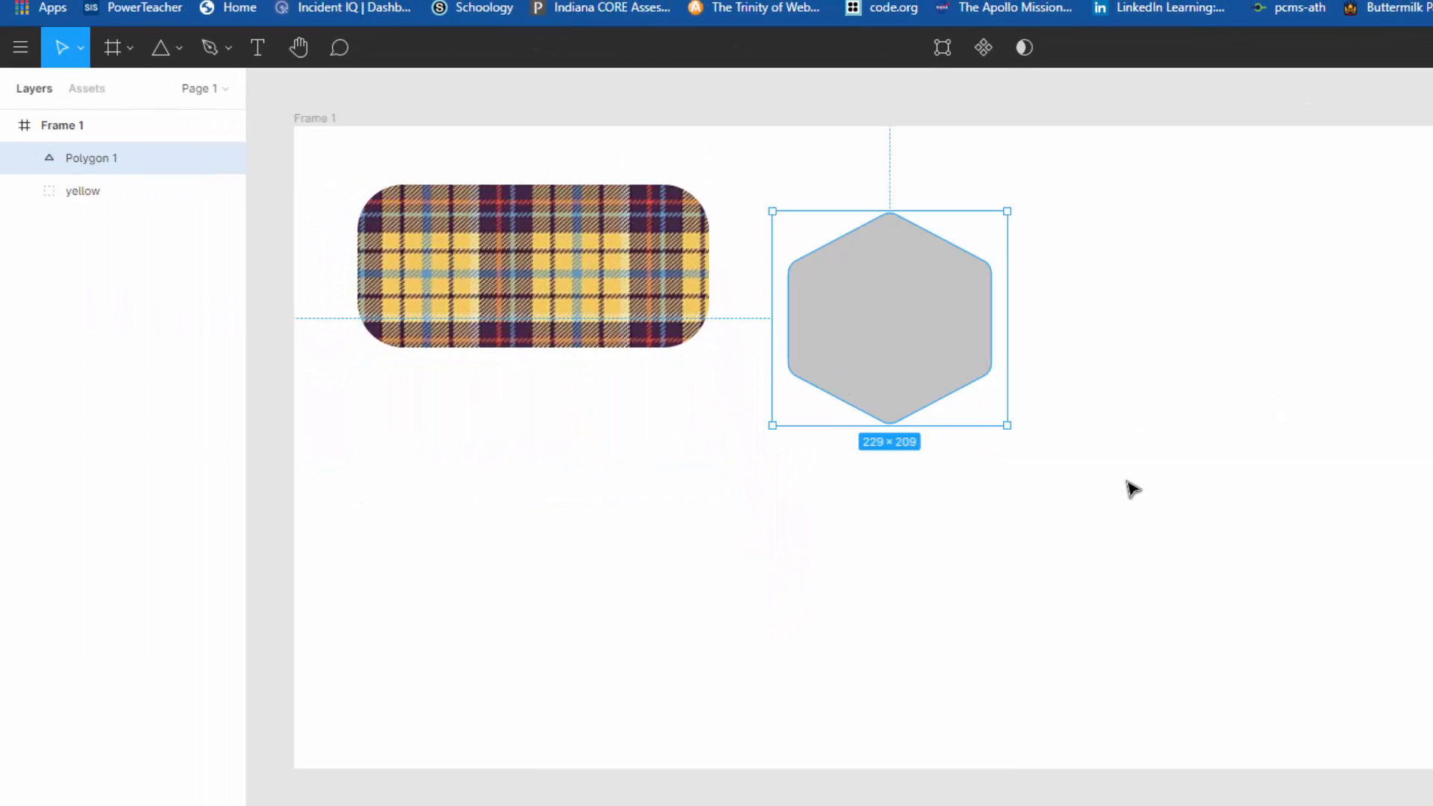
{"action": "left_click", "coordinate": [1127, 485]}
Step: Place the image flannel-pattern-02.jpg at about 309 × 266 and move it so it covers the hexagon
{"action": "left_click", "coordinate": [177, 51]}
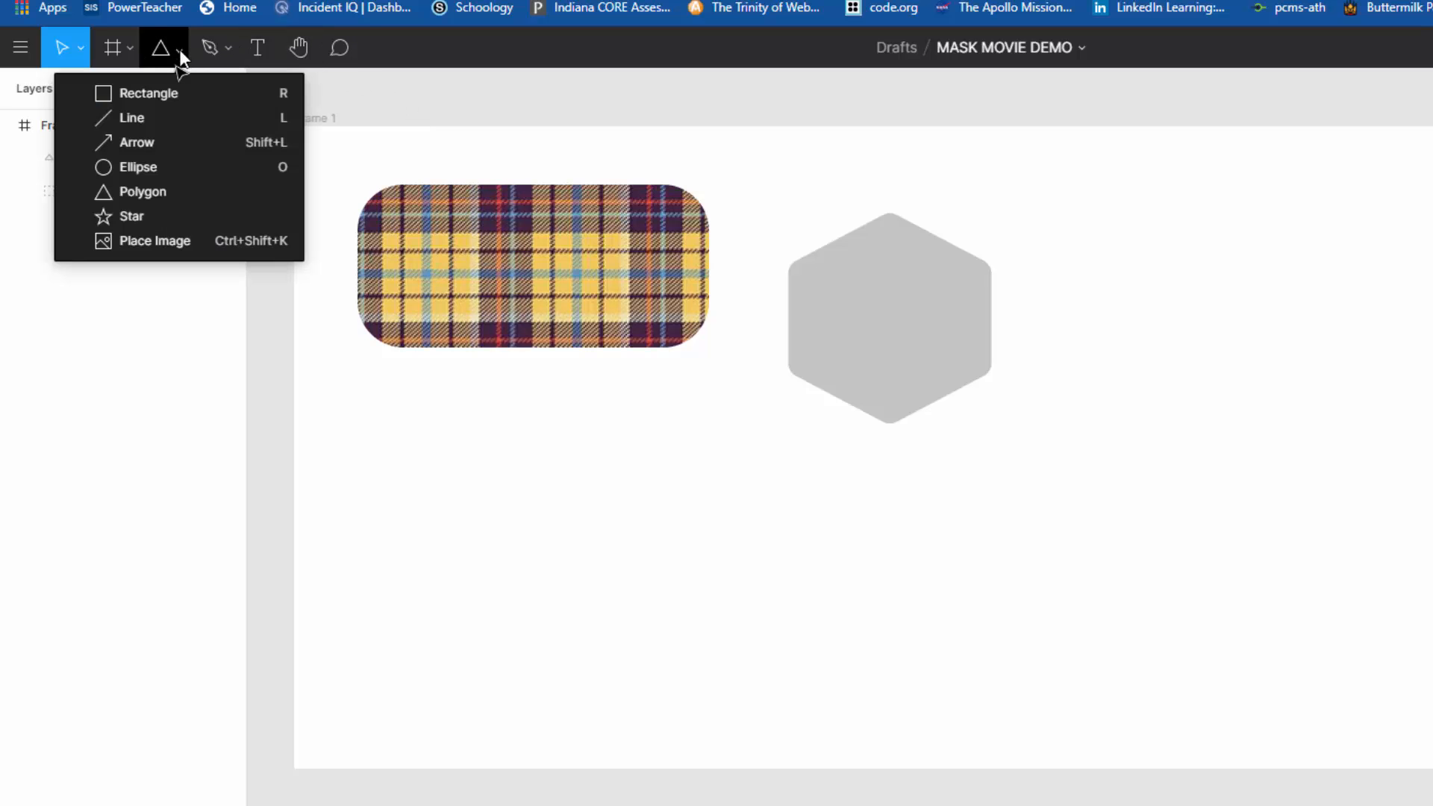
{"action": "left_click", "coordinate": [146, 251]}
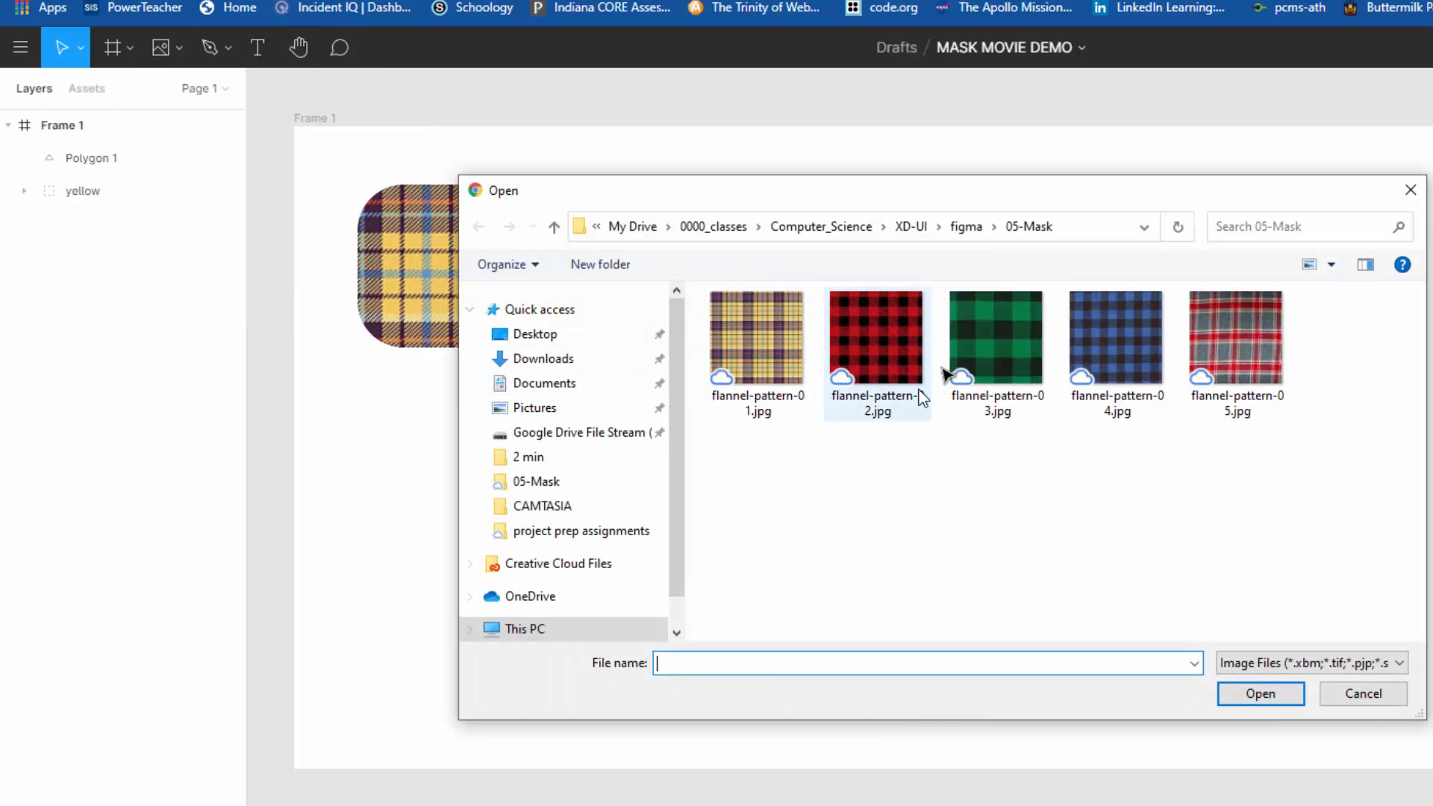
{"action": "left_click", "coordinate": [911, 343]}
{"action": "left_click", "coordinate": [1269, 693]}
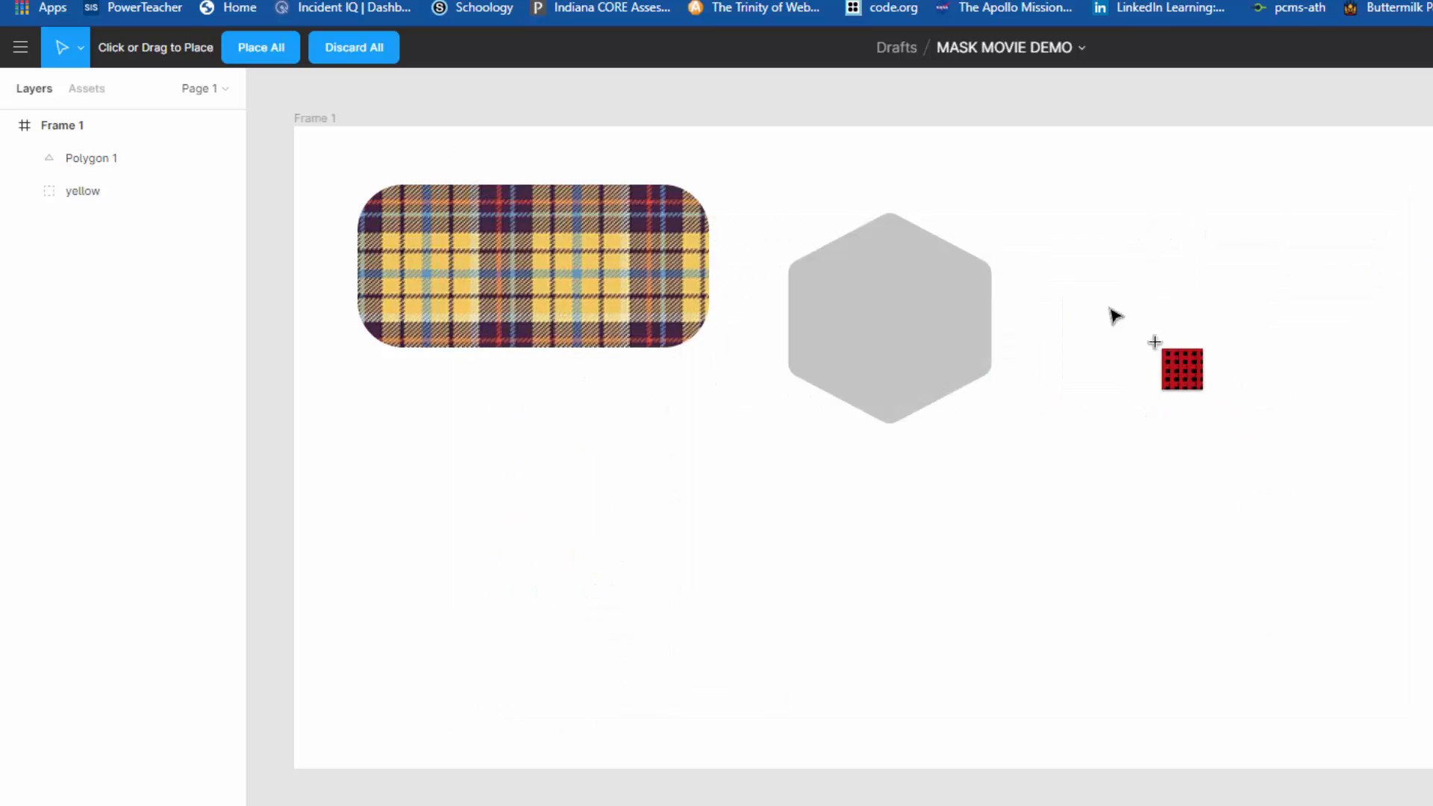
{"action": "left_click_drag", "start_coordinate": [1046, 239], "coordinate": [1363, 512]}
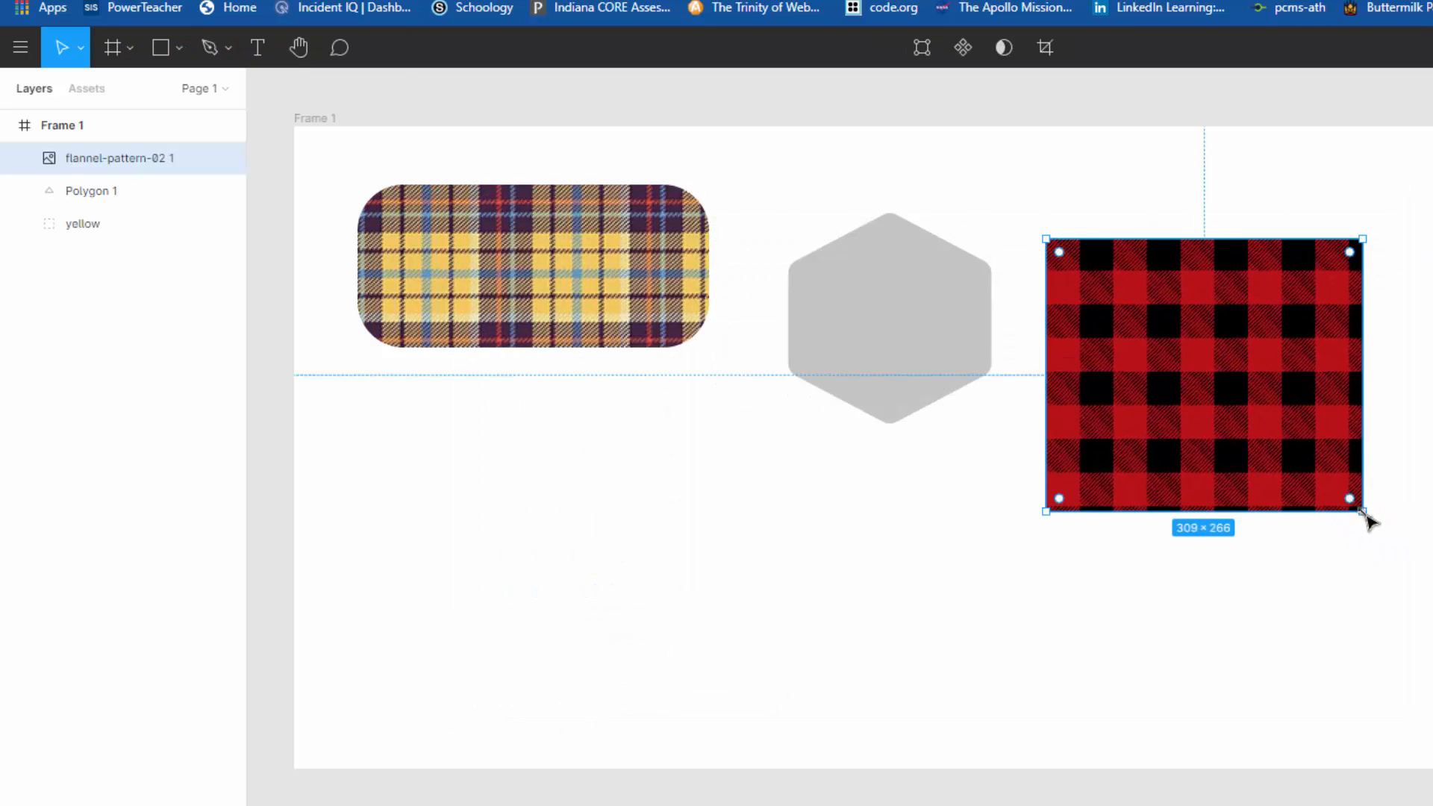
{"action": "left_click_drag", "start_coordinate": [1267, 406], "coordinate": [967, 362]}
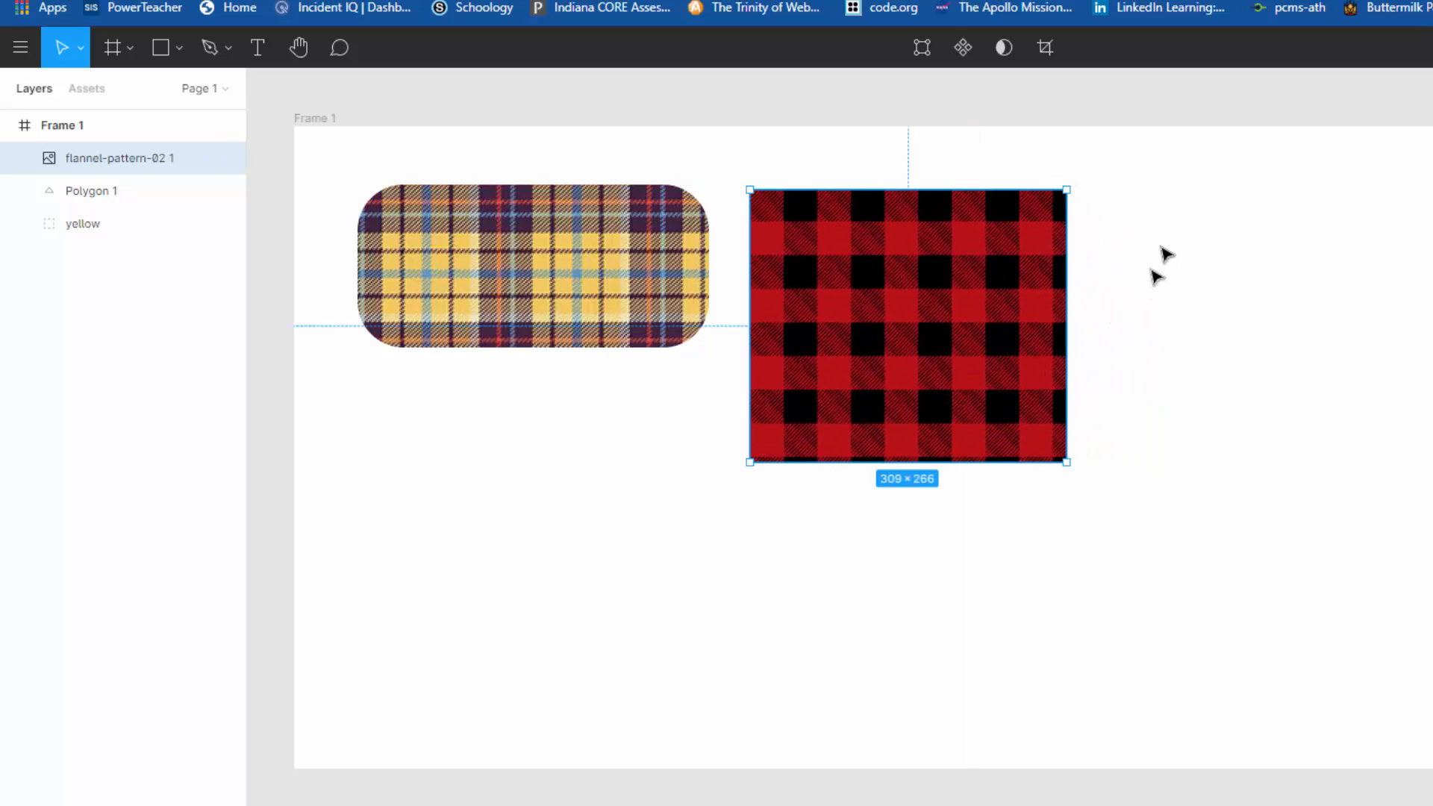
Step: Select the red flannel image together with the hexagon, apply Use as Mask, and inspect the image and polygon layers
{"action": "left_click_drag", "start_coordinate": [1159, 234], "coordinate": [846, 424]}
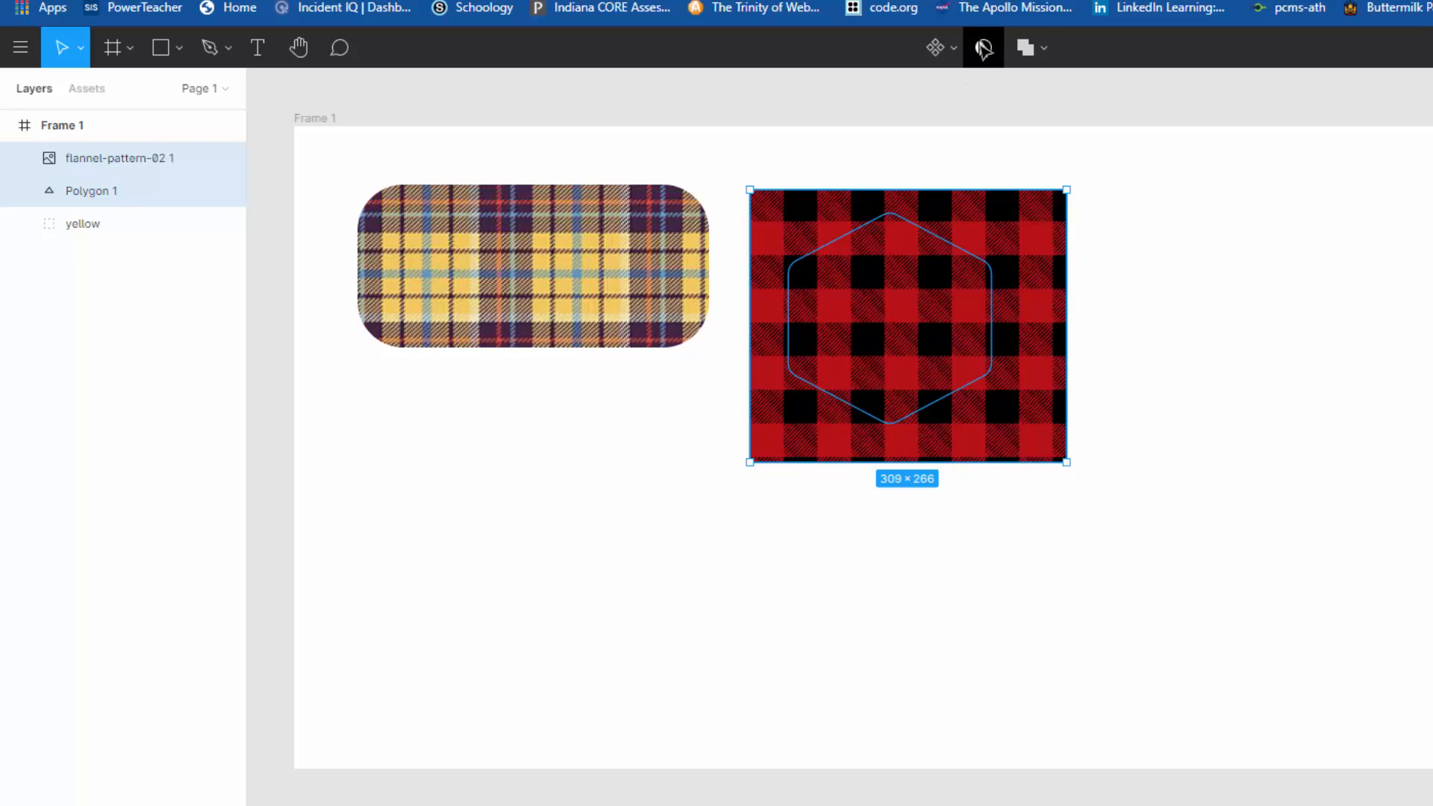
{"action": "left_click", "coordinate": [984, 47]}
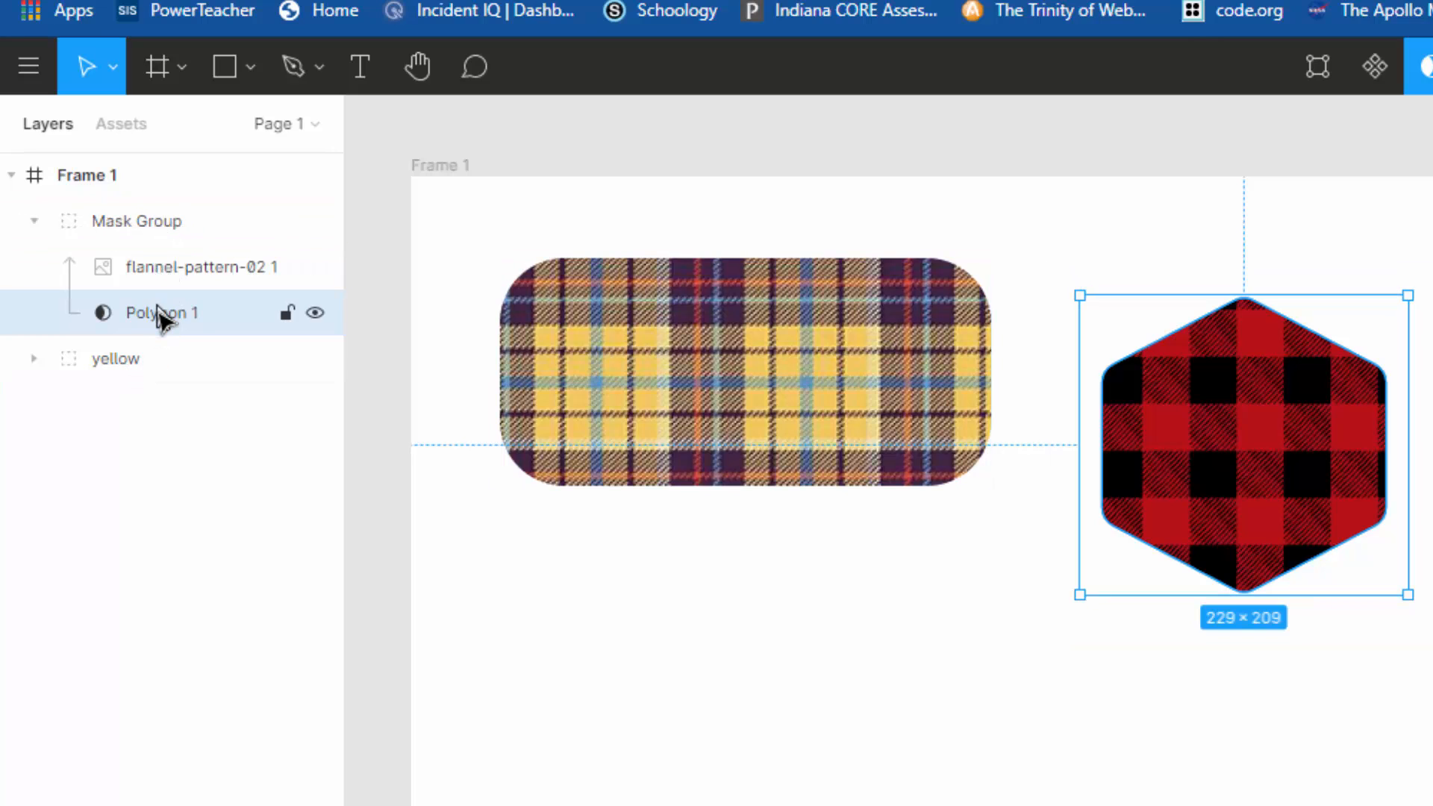
{"action": "left_click", "coordinate": [176, 275]}
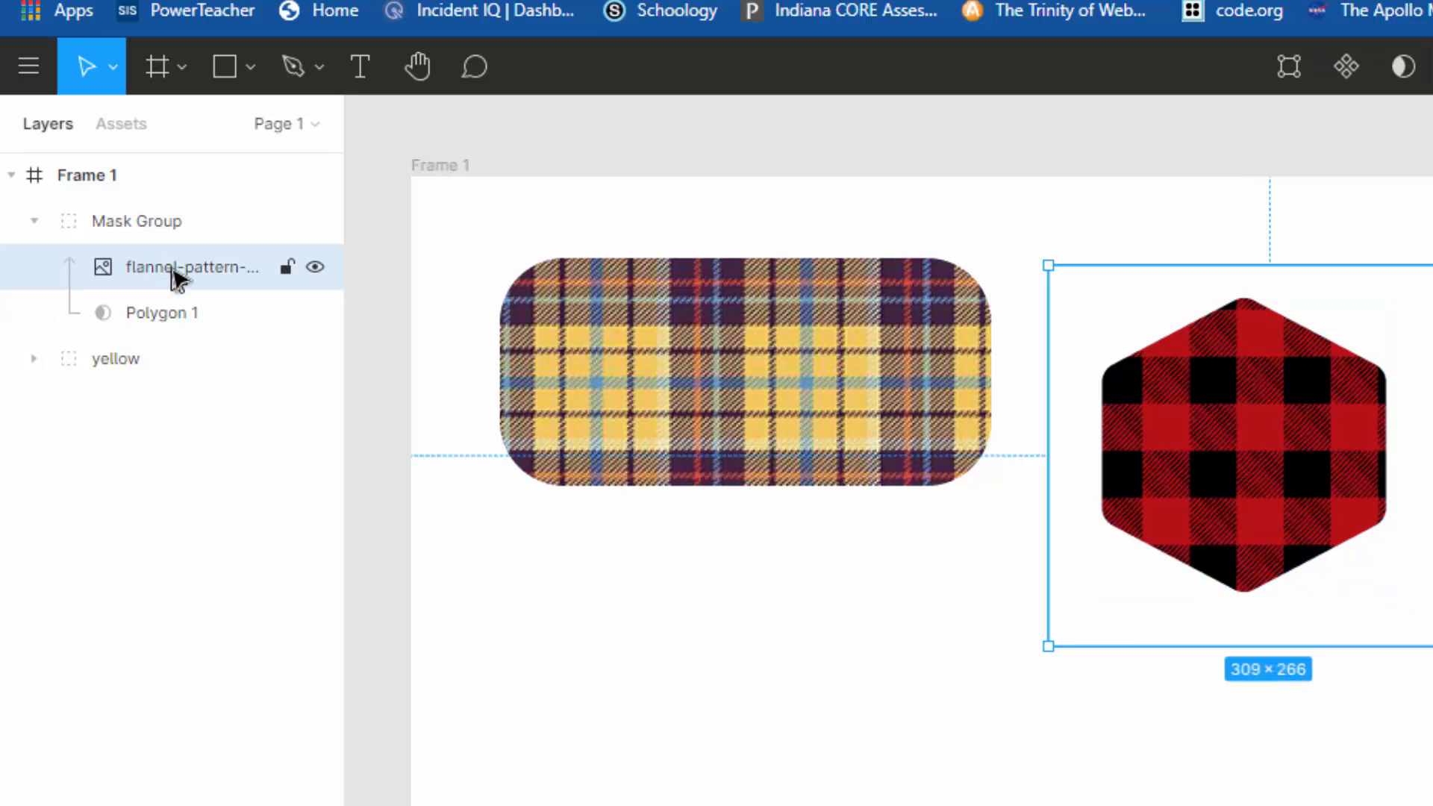
{"action": "left_click", "coordinate": [167, 314]}
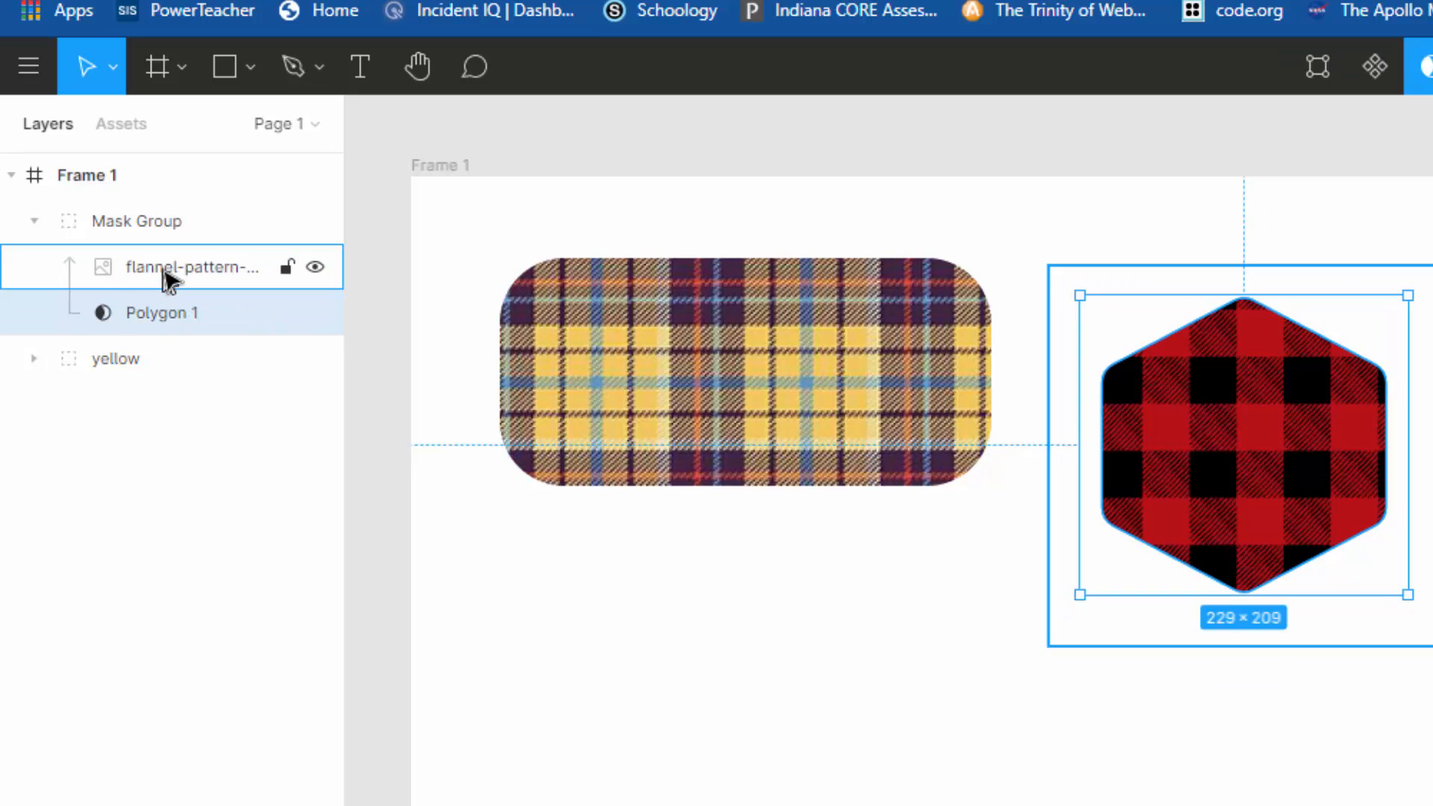
{"action": "left_click", "coordinate": [169, 276]}
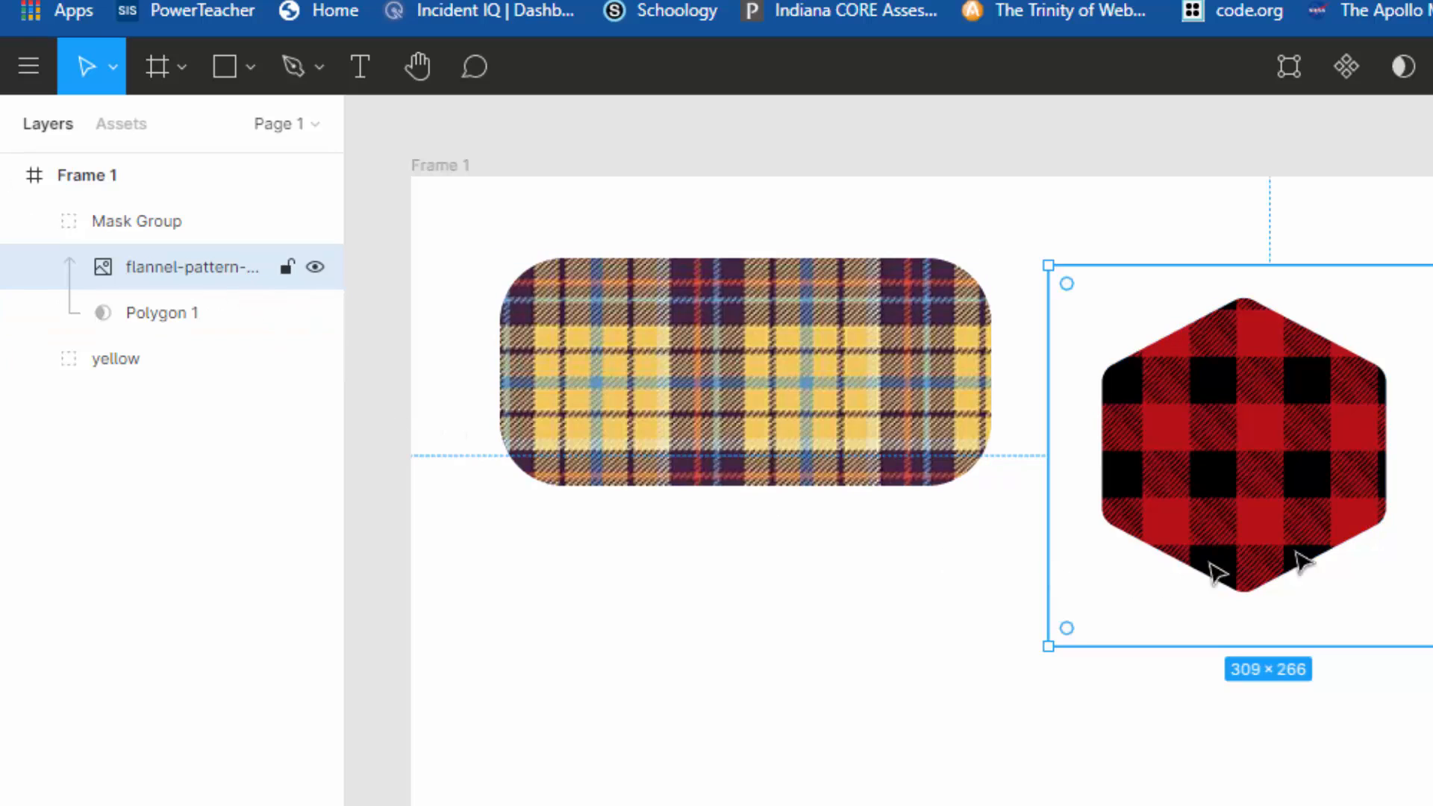
Step: Move the red flannel hexagon's mask group up beside the yellow shape and rename the group red
{"action": "left_click", "coordinate": [121, 224]}
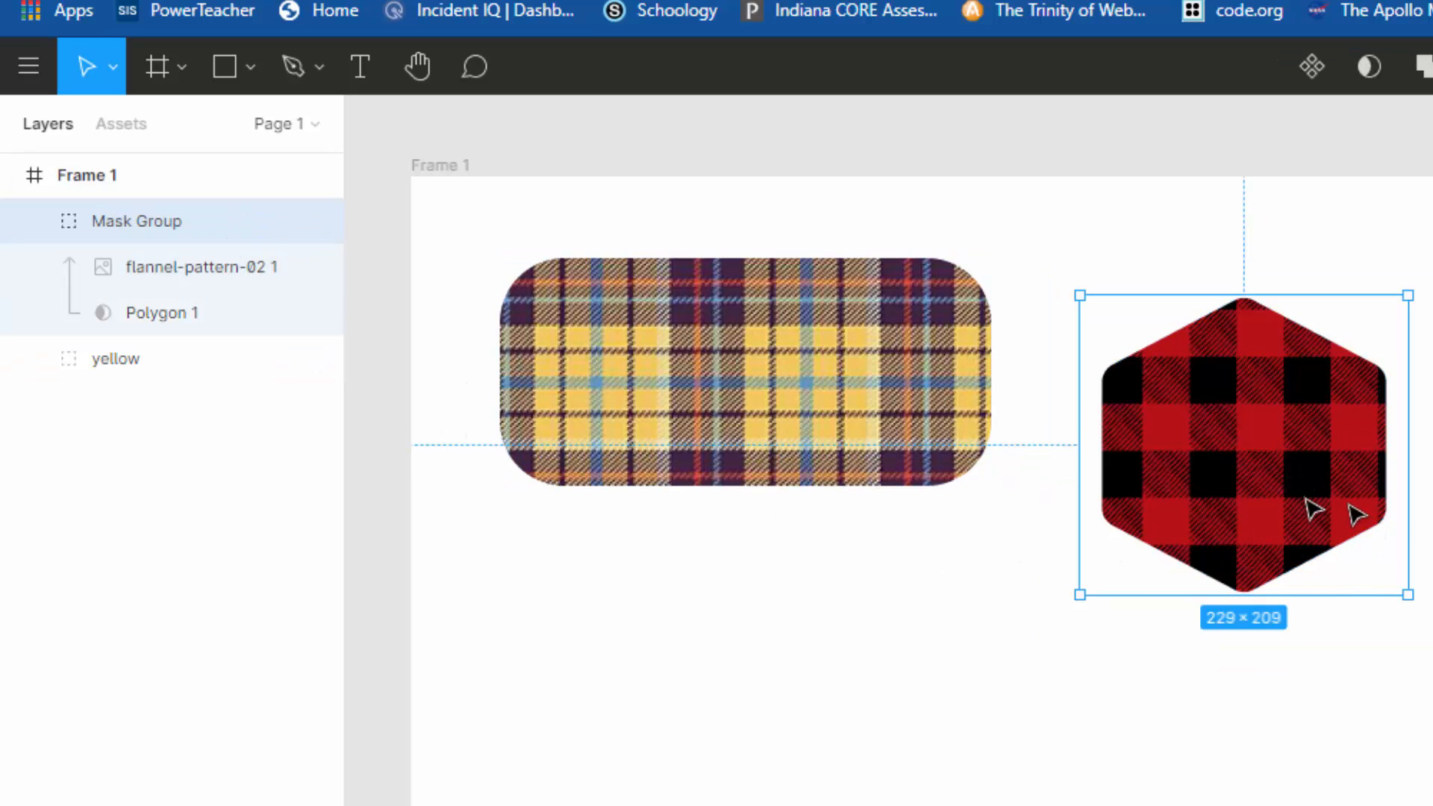
{"action": "left_click_drag", "start_coordinate": [1312, 504], "coordinate": [1252, 442]}
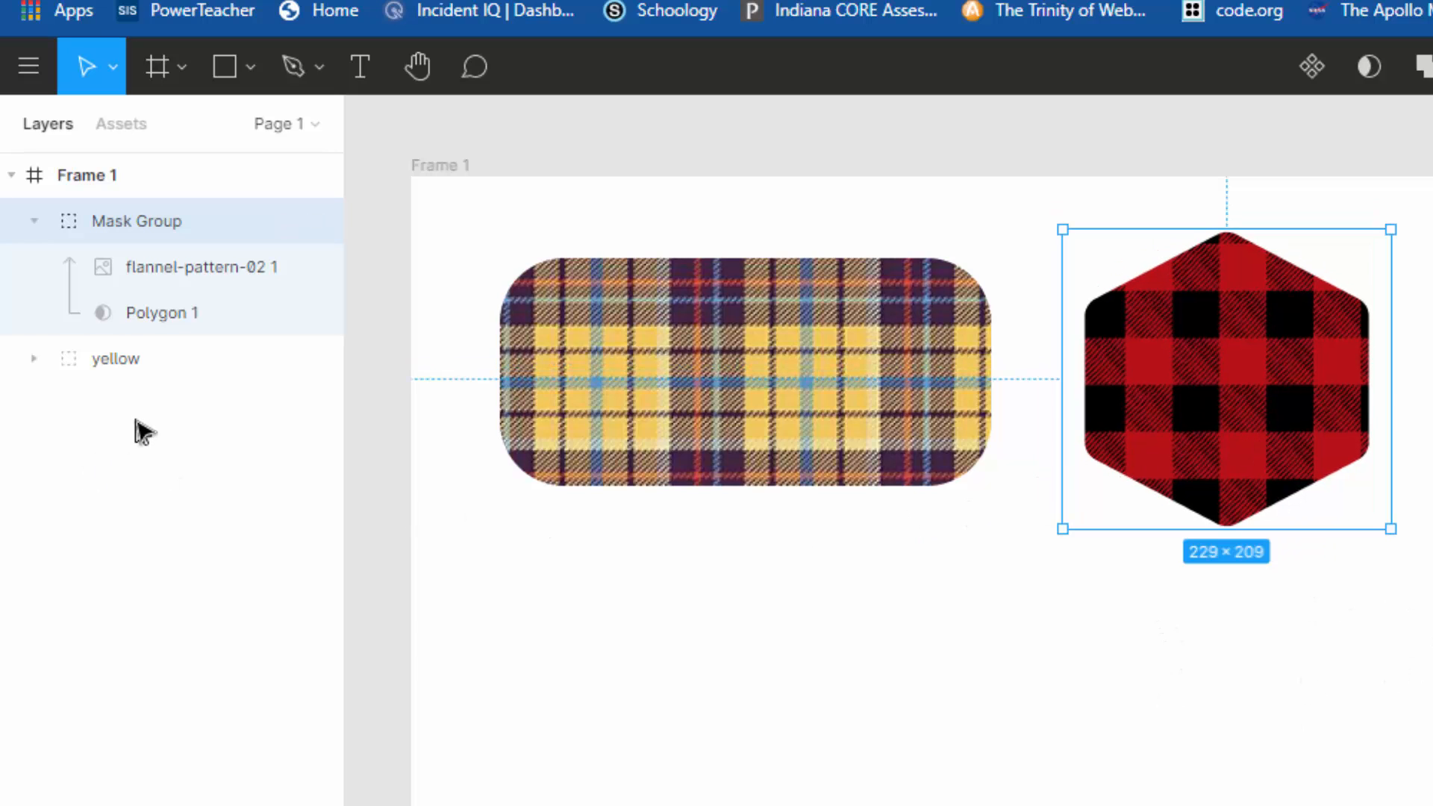
{"action": "right_click", "coordinate": [127, 232]}
{"action": "left_click", "coordinate": [196, 508]}
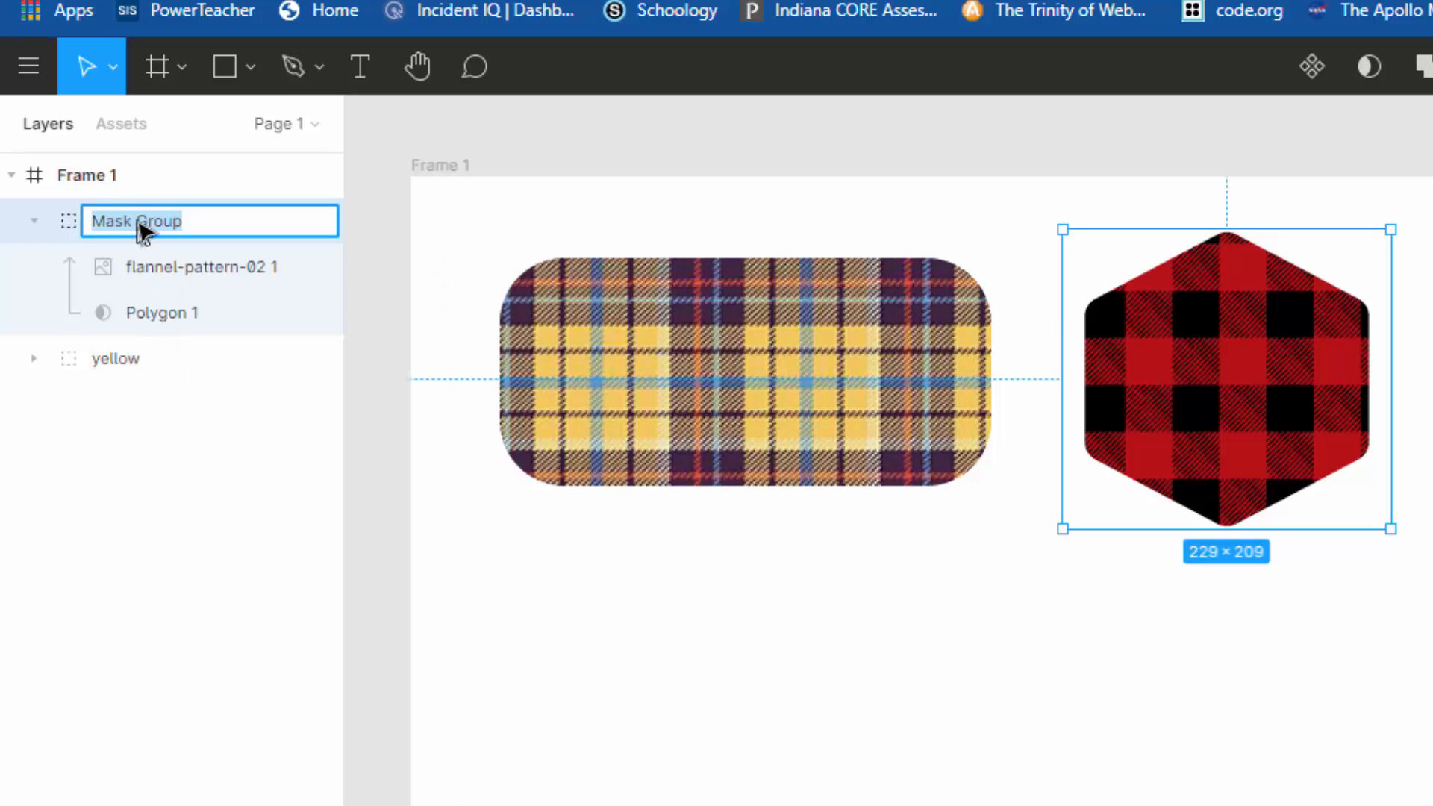
{"action": "type", "text": "red"}
{"action": "key", "text": "Return"}
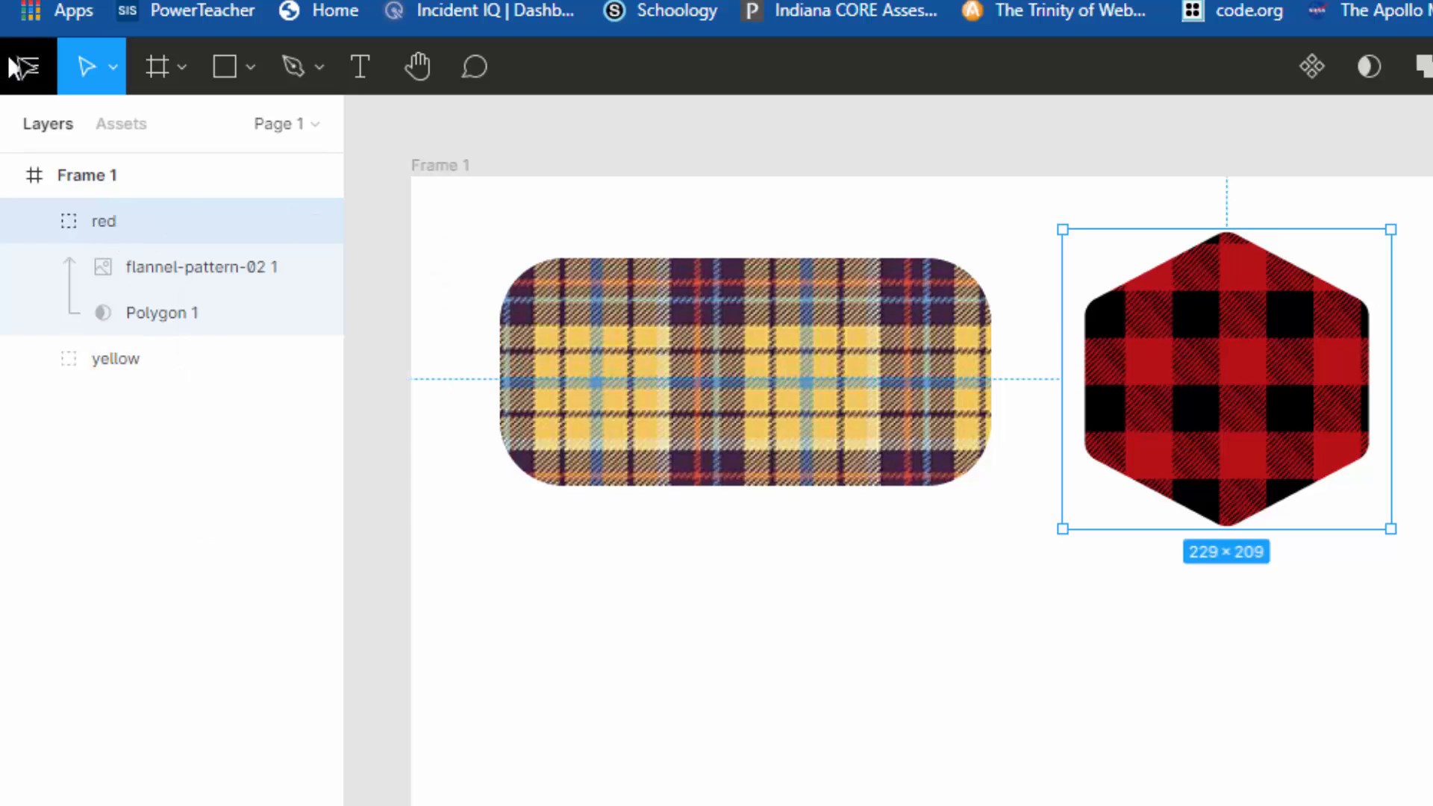
Step: Expand and collapse the red group to review its layers, leave it collapsed, and deselect it
{"action": "left_click", "coordinate": [39, 223]}
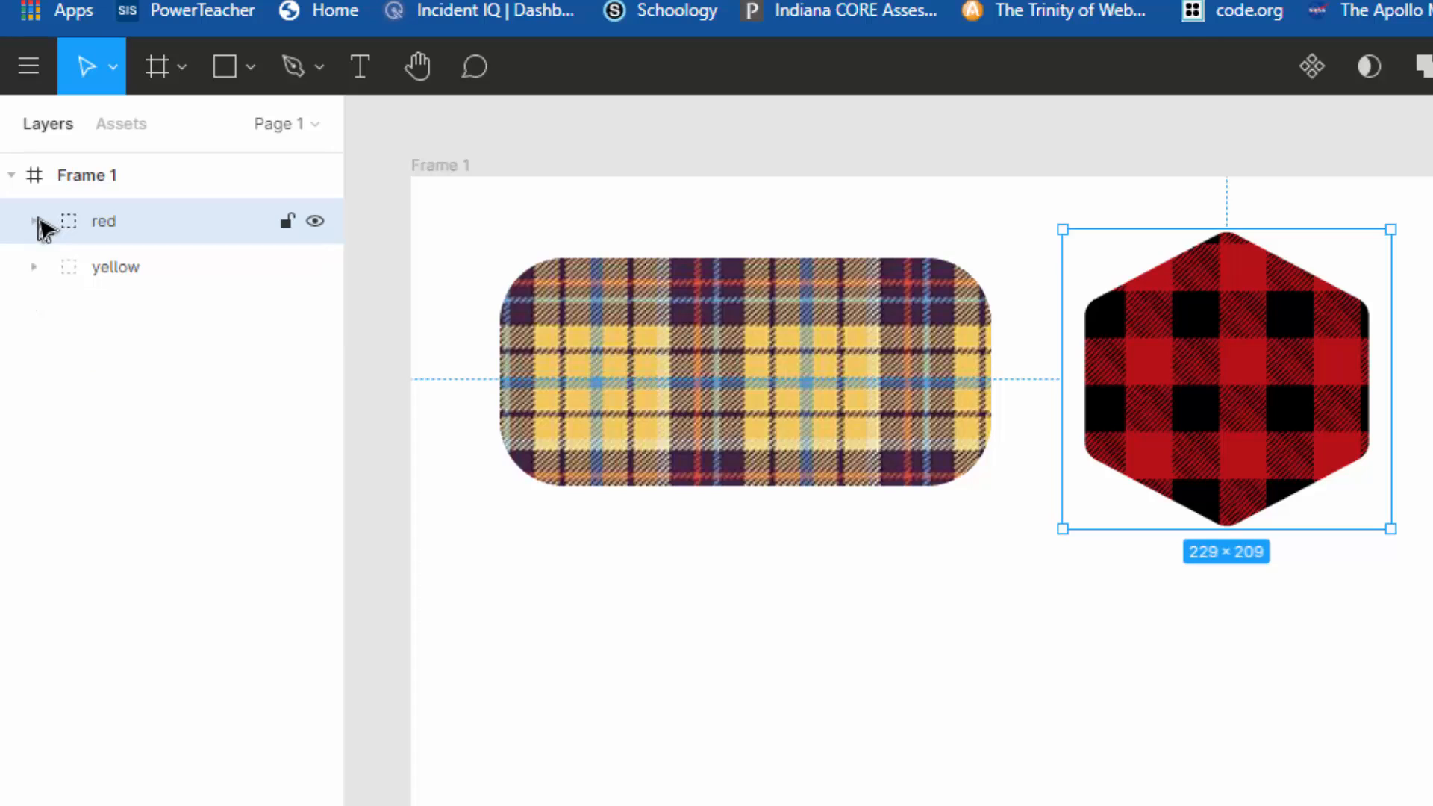
{"action": "left_click", "coordinate": [38, 223]}
{"action": "left_click", "coordinate": [39, 223]}
{"action": "left_click", "coordinate": [40, 223]}
{"action": "left_click", "coordinate": [40, 223]}
{"action": "left_click", "coordinate": [38, 224]}
{"action": "left_click", "coordinate": [38, 224]}
{"action": "left_click", "coordinate": [36, 224]}
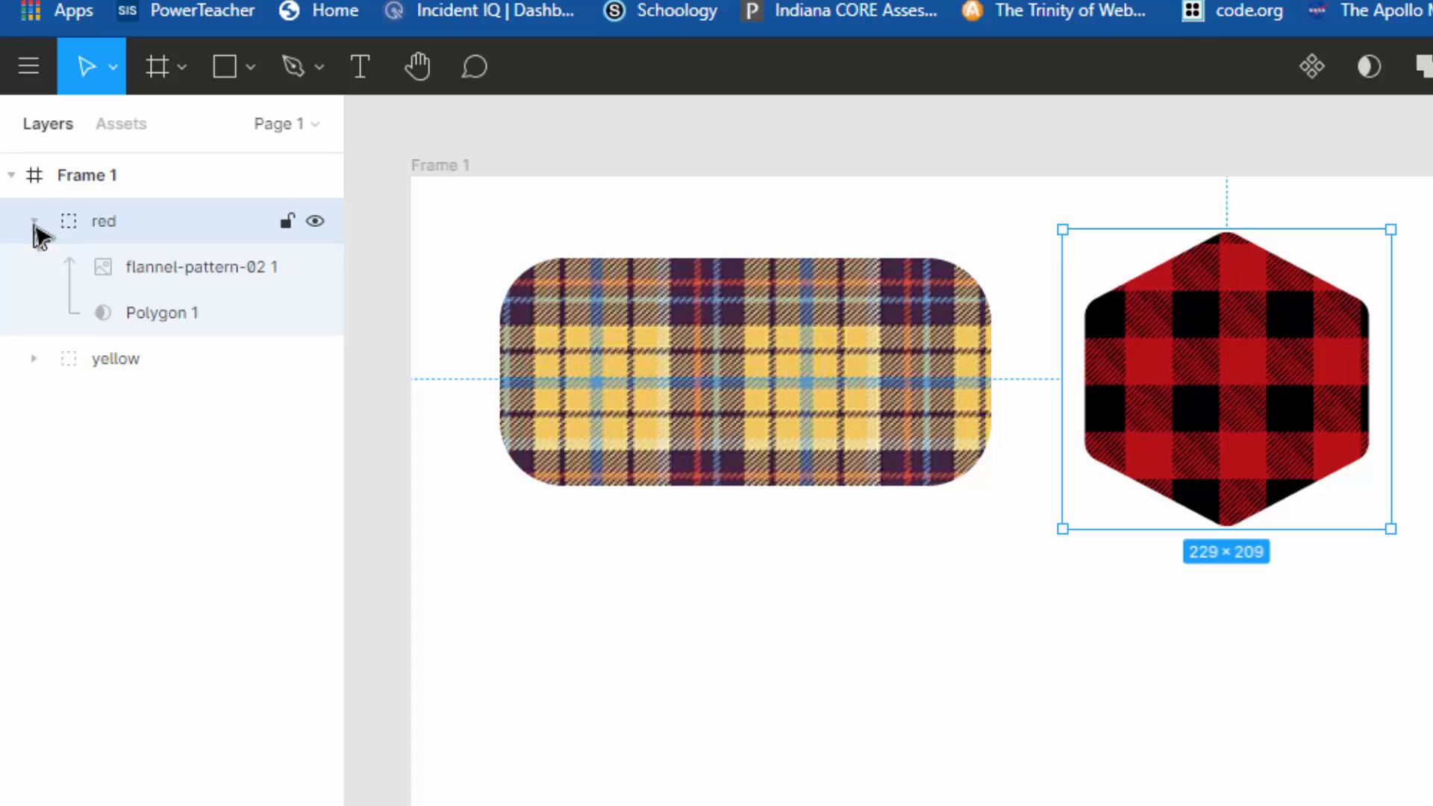
{"action": "left_click", "coordinate": [36, 224]}
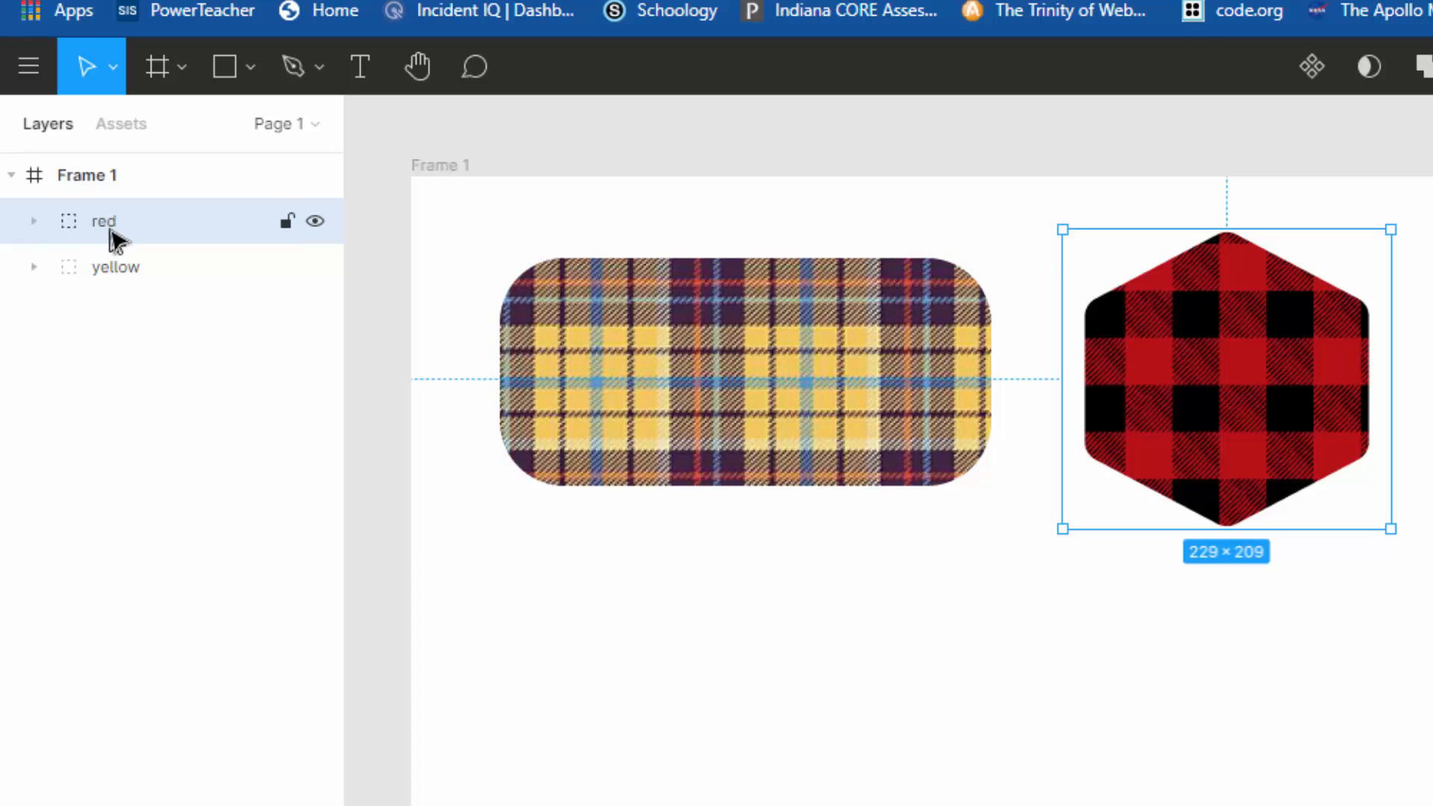
{"action": "left_click", "coordinate": [34, 224]}
{"action": "left_click", "coordinate": [34, 224]}
{"action": "left_click", "coordinate": [34, 224]}
{"action": "left_click", "coordinate": [34, 224]}
{"action": "left_click", "coordinate": [34, 224]}
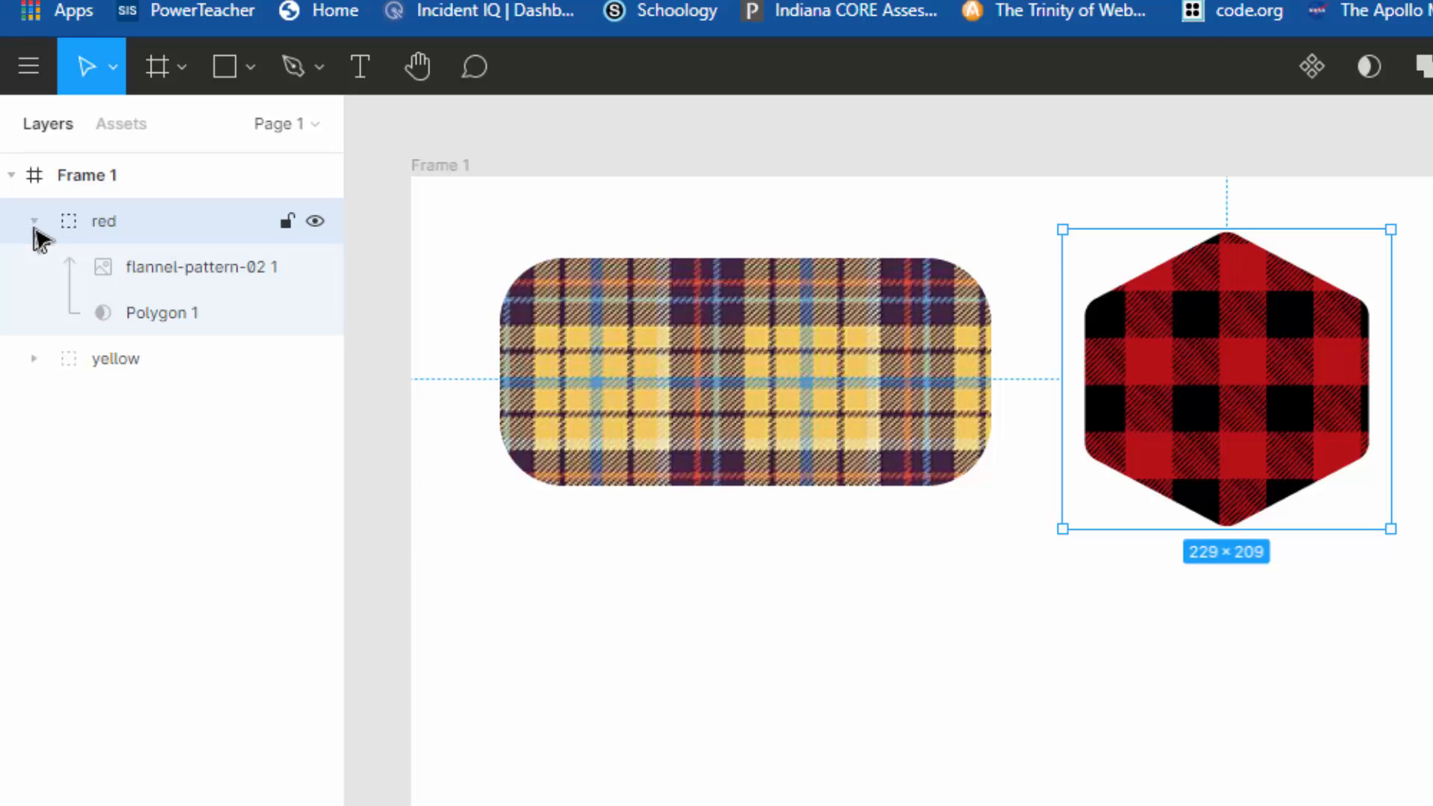
{"action": "left_click", "coordinate": [34, 224]}
{"action": "left_click", "coordinate": [34, 224]}
{"action": "left_click", "coordinate": [34, 224]}
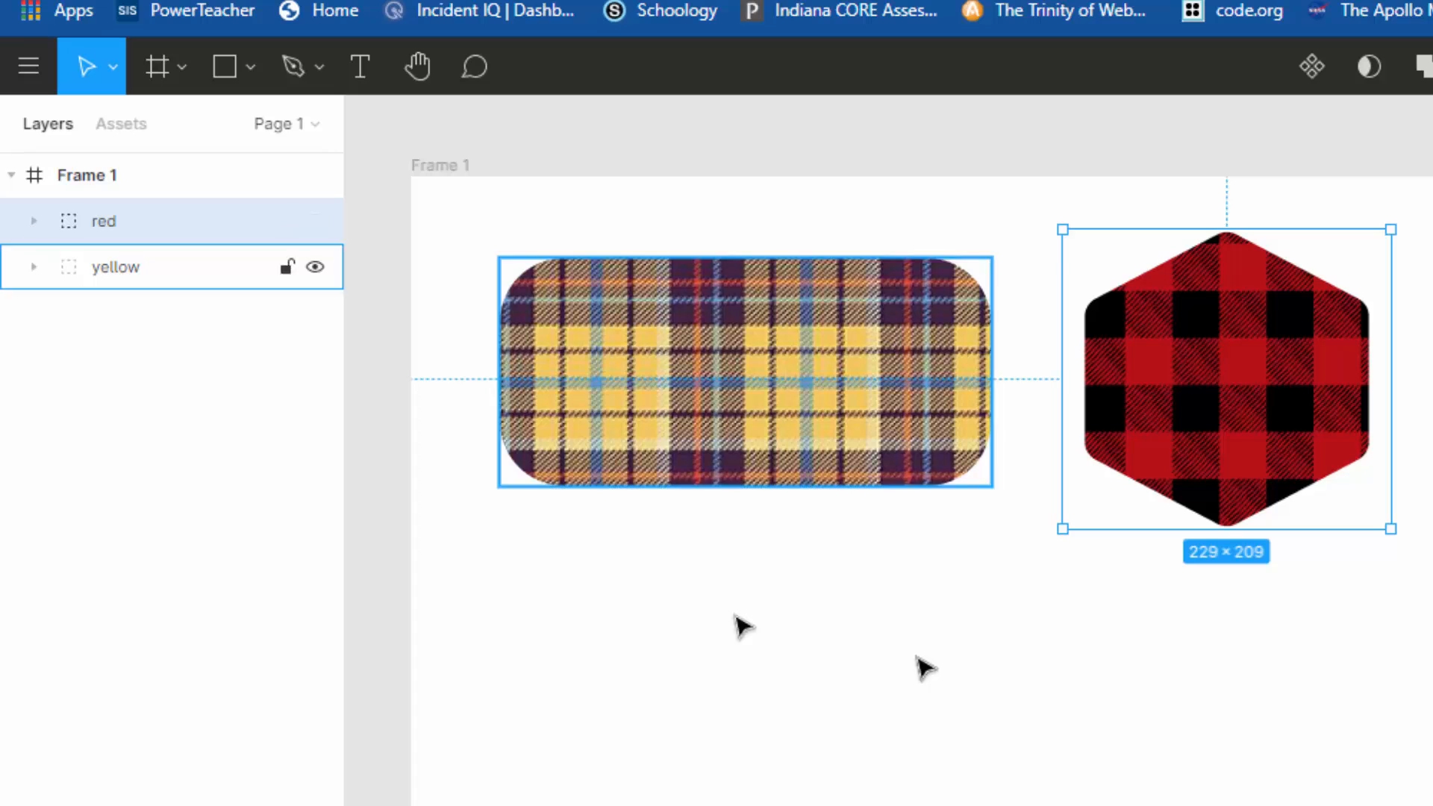
{"action": "left_click", "coordinate": [1422, 597]}
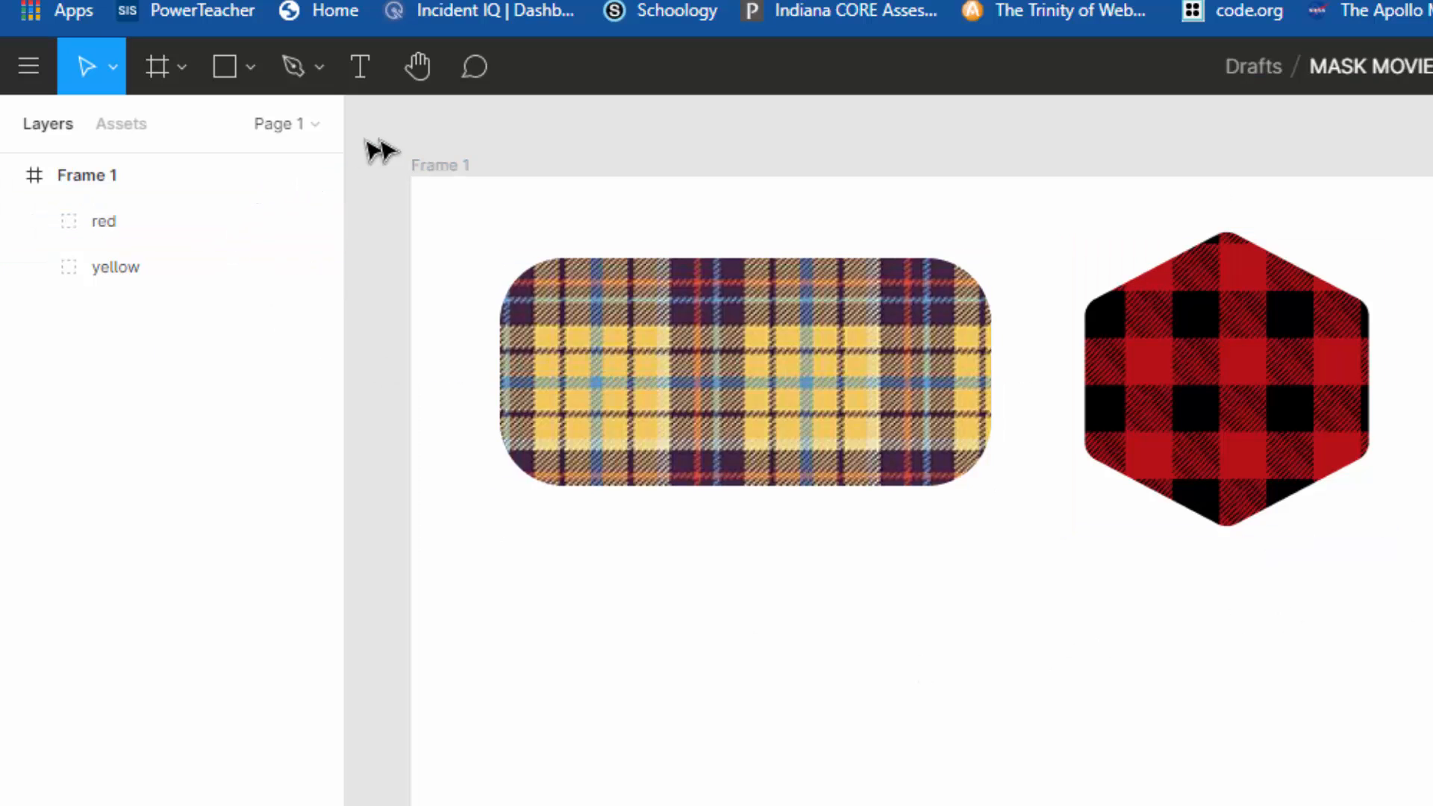
Step: Draw a star about 246 × 230 on the frame, beside and slightly below the red hexagon
{"action": "left_click", "coordinate": [248, 71]}
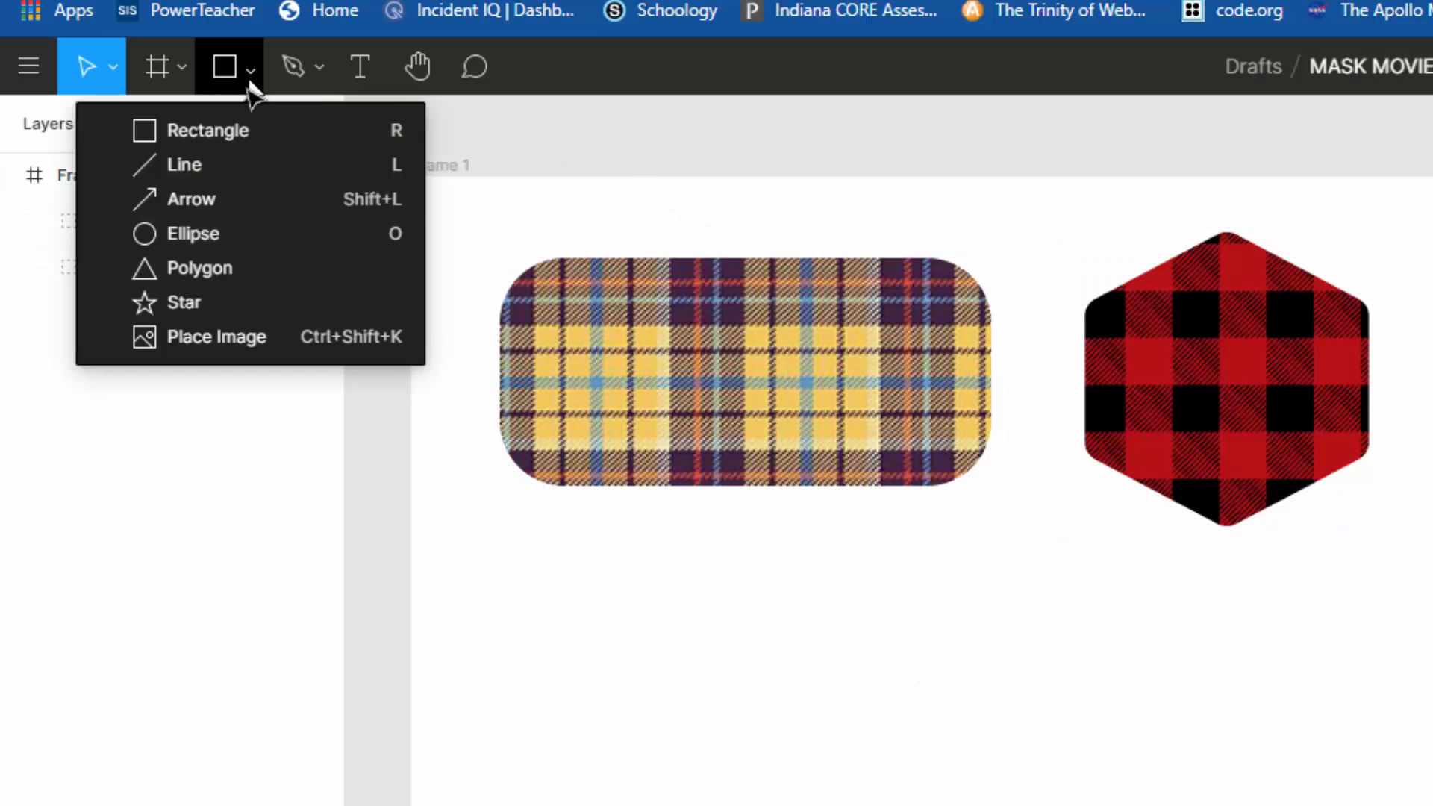
{"action": "left_click", "coordinate": [179, 306]}
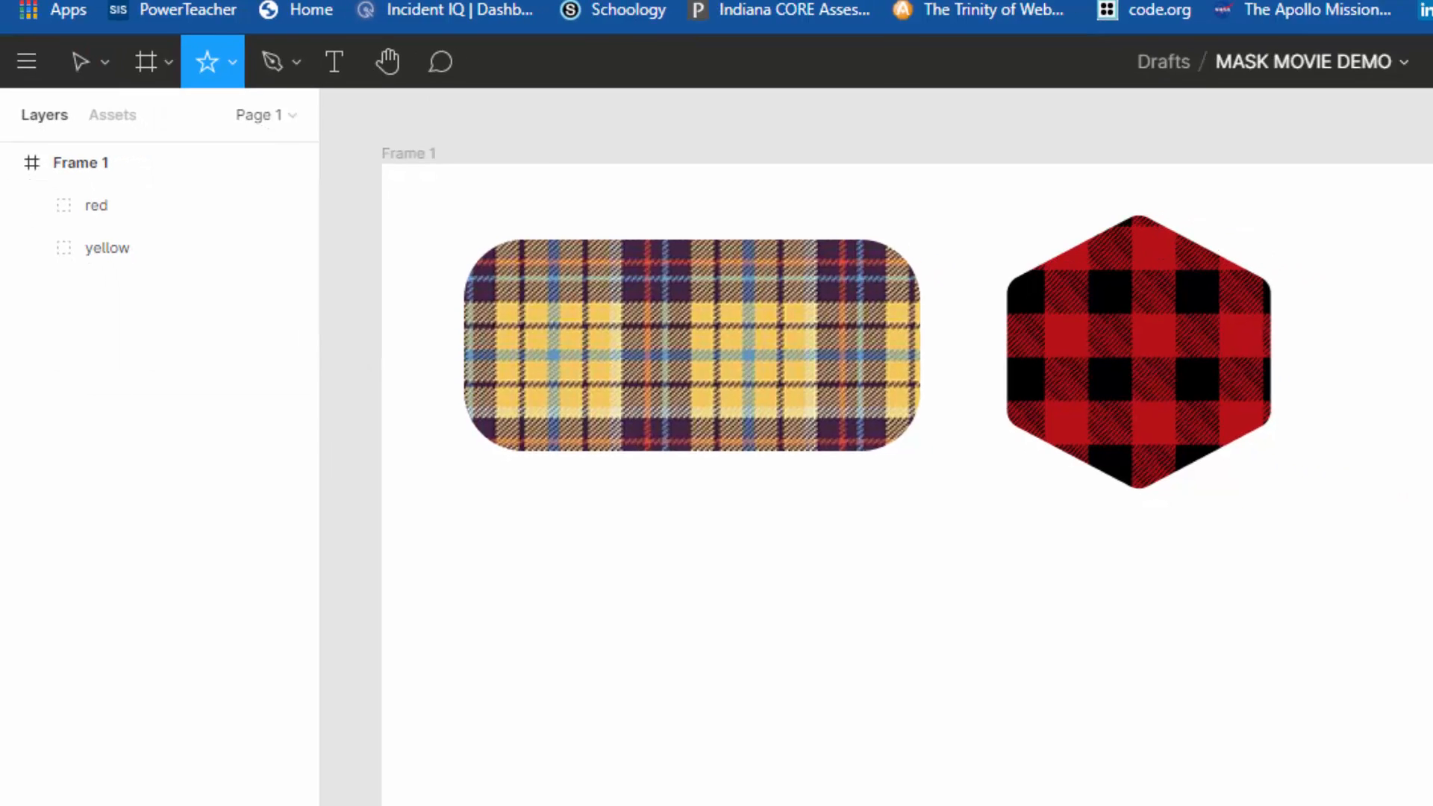
{"action": "left_click_drag", "start_coordinate": [988, 239], "coordinate": [1215, 452]}
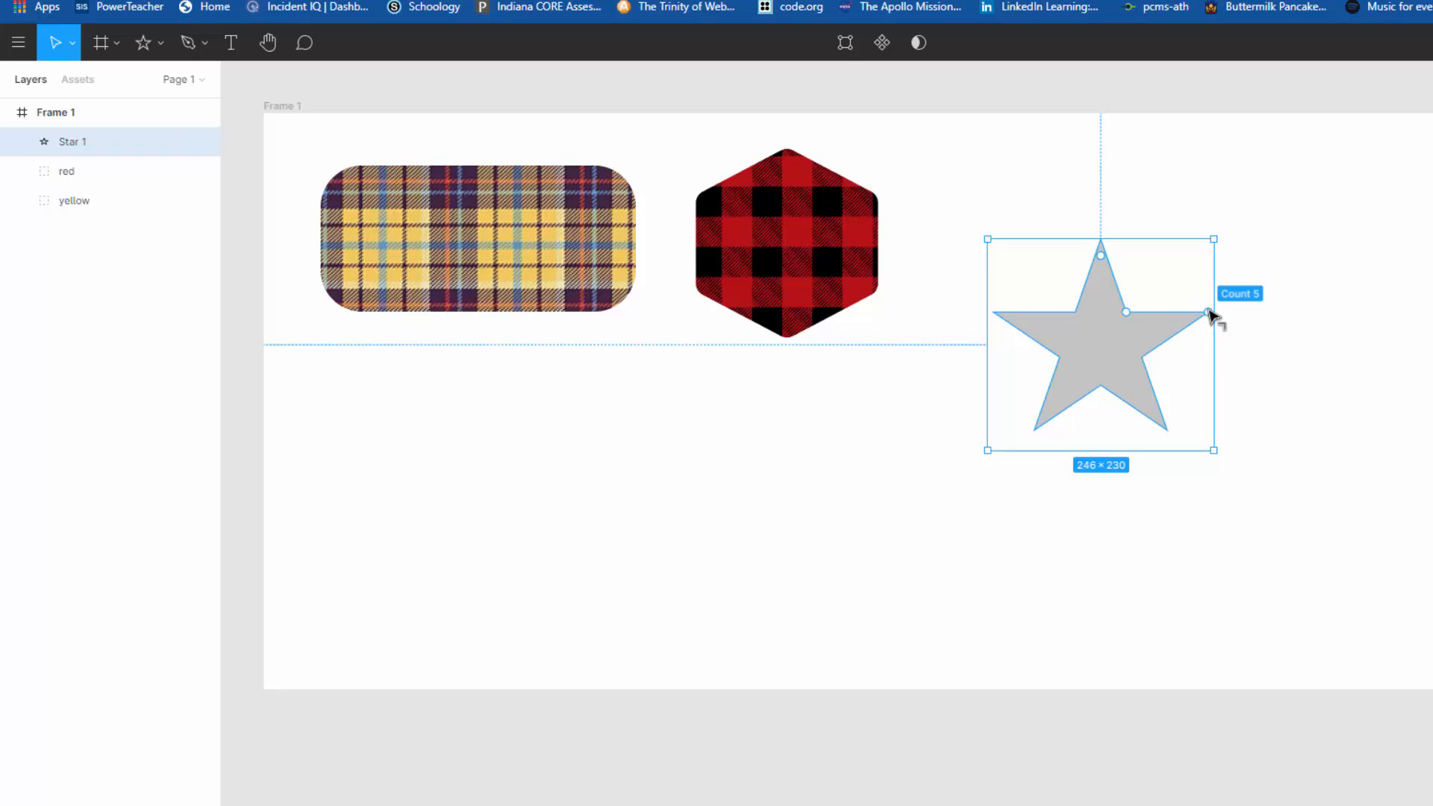
Step: Set the star's point count to 8 and its ratio to 67%
{"action": "left_click_drag", "start_coordinate": [1208, 302], "coordinate": [1202, 263]}
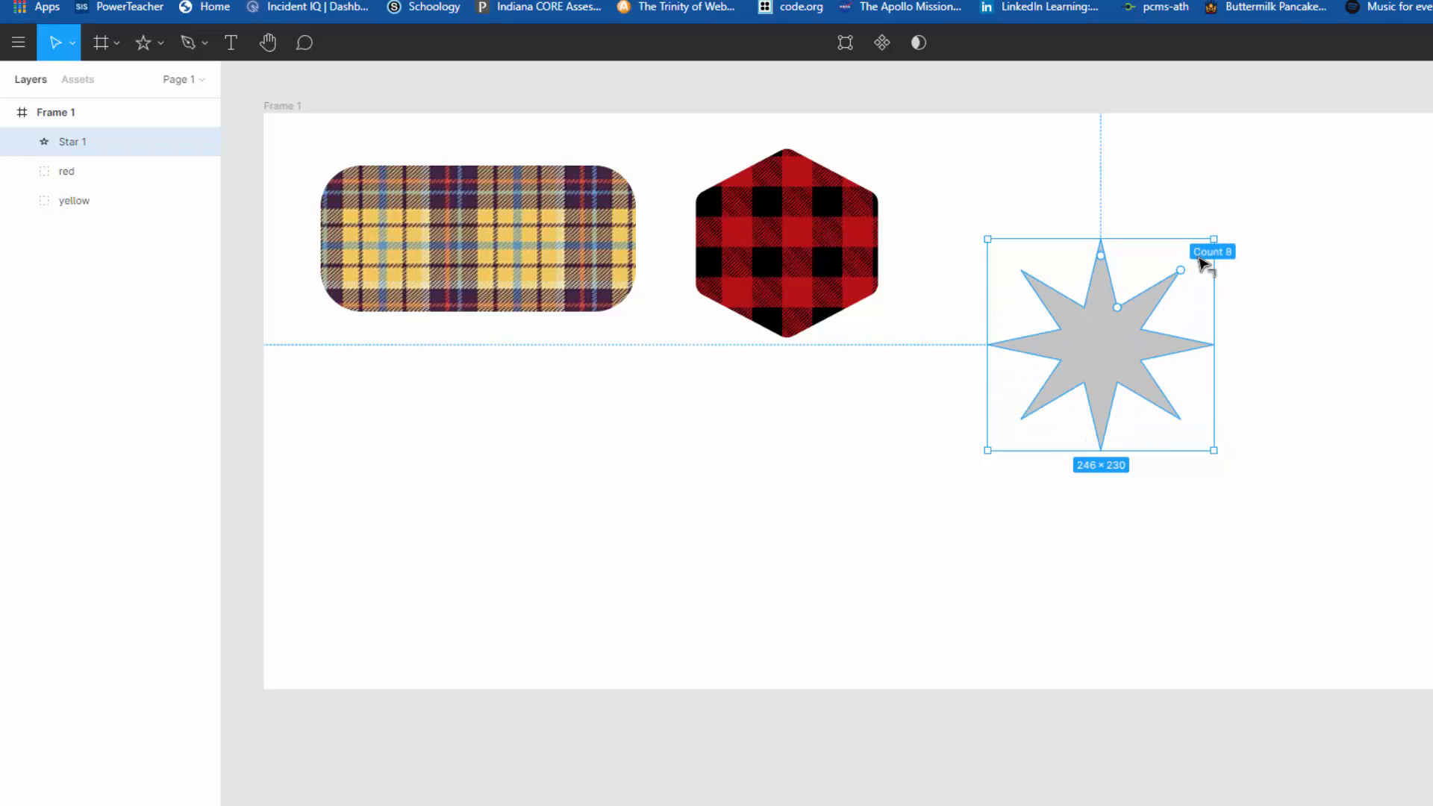
{"action": "left_click_drag", "start_coordinate": [1199, 258], "coordinate": [1198, 257]}
{"action": "mouse_move", "coordinate": [1116, 310]}
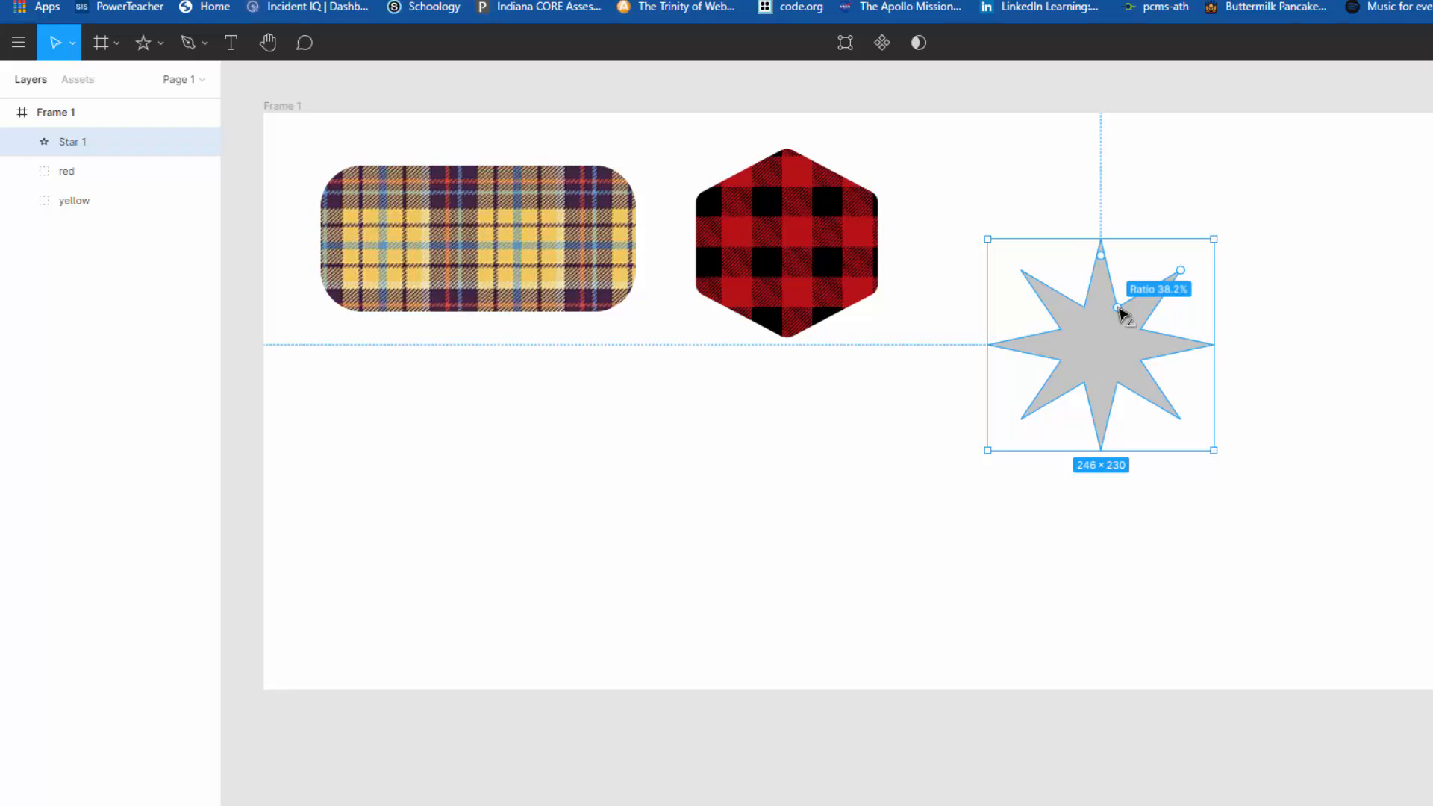
{"action": "mouse_move", "coordinate": [1120, 308]}
{"action": "left_mouse_down"}
{"action": "mouse_move", "coordinate": [1142, 275]}
{"action": "mouse_move", "coordinate": [1134, 286]}
{"action": "left_mouse_up"}
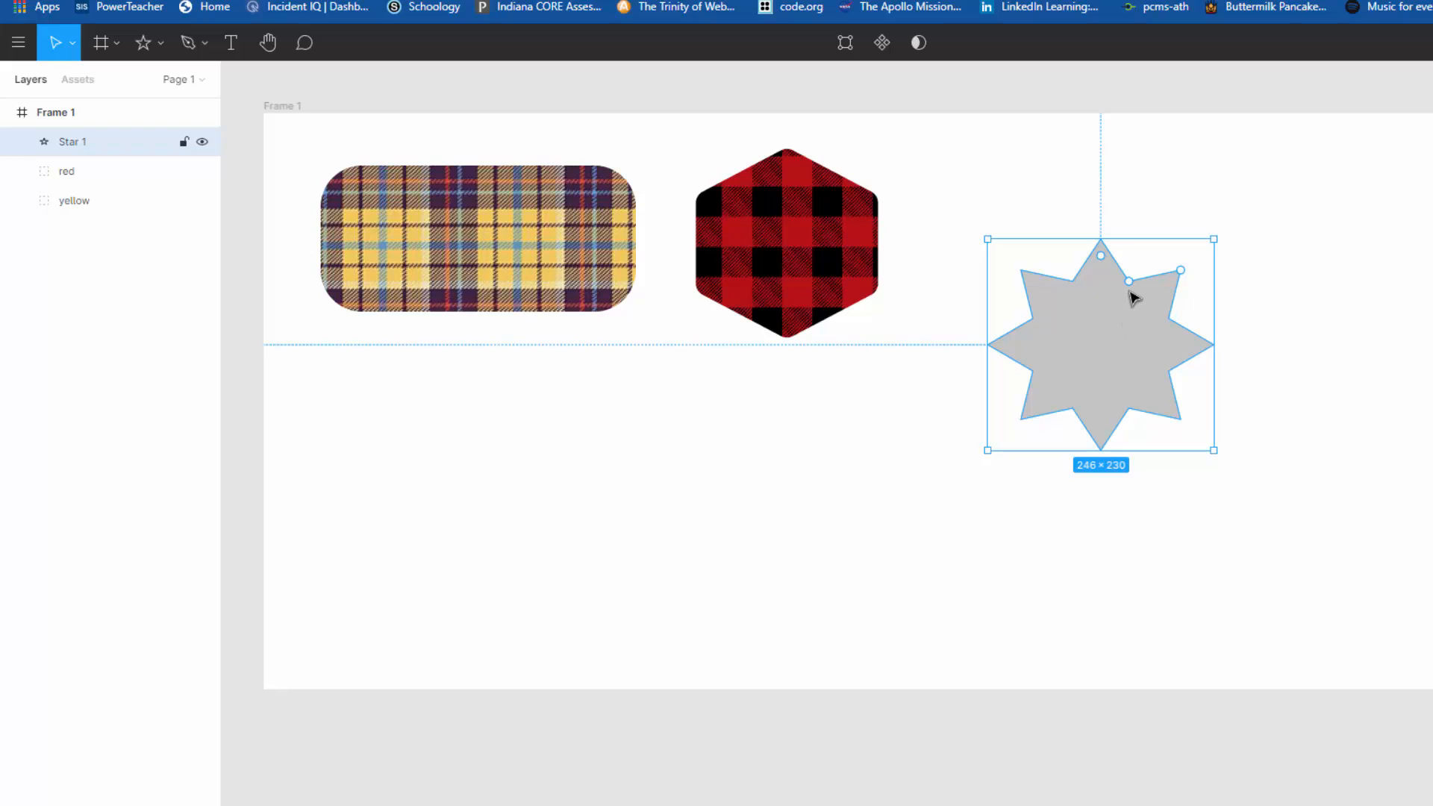
{"action": "mouse_move", "coordinate": [1129, 283]}
{"action": "left_mouse_down"}
{"action": "mouse_move", "coordinate": [1120, 321]}
{"action": "mouse_move", "coordinate": [1136, 282]}
{"action": "left_mouse_up"}
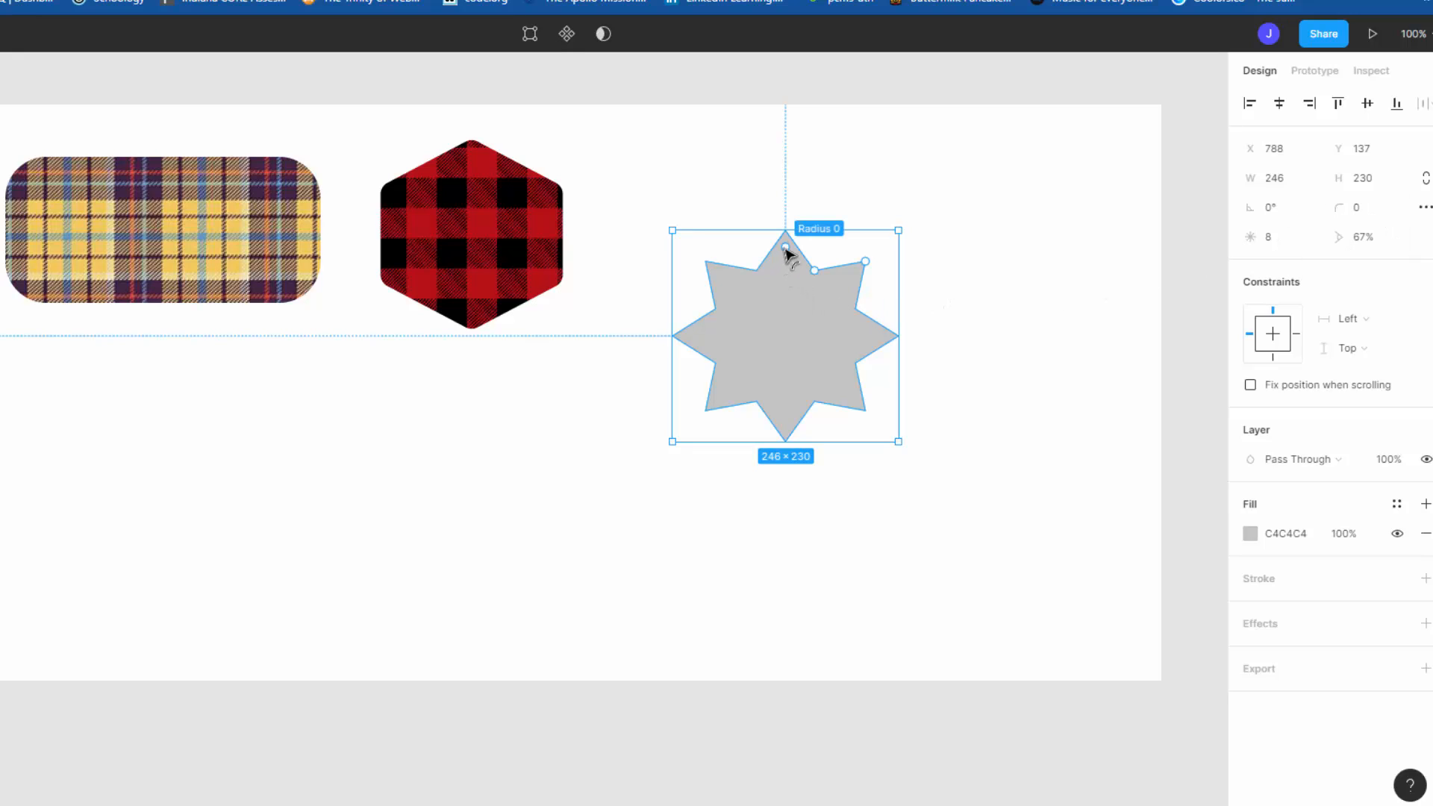
Step: Round the star's corners to a radius of 17, move it up to X 752, Y 37, and deselect it
{"action": "left_click_drag", "start_coordinate": [785, 248], "coordinate": [785, 257]}
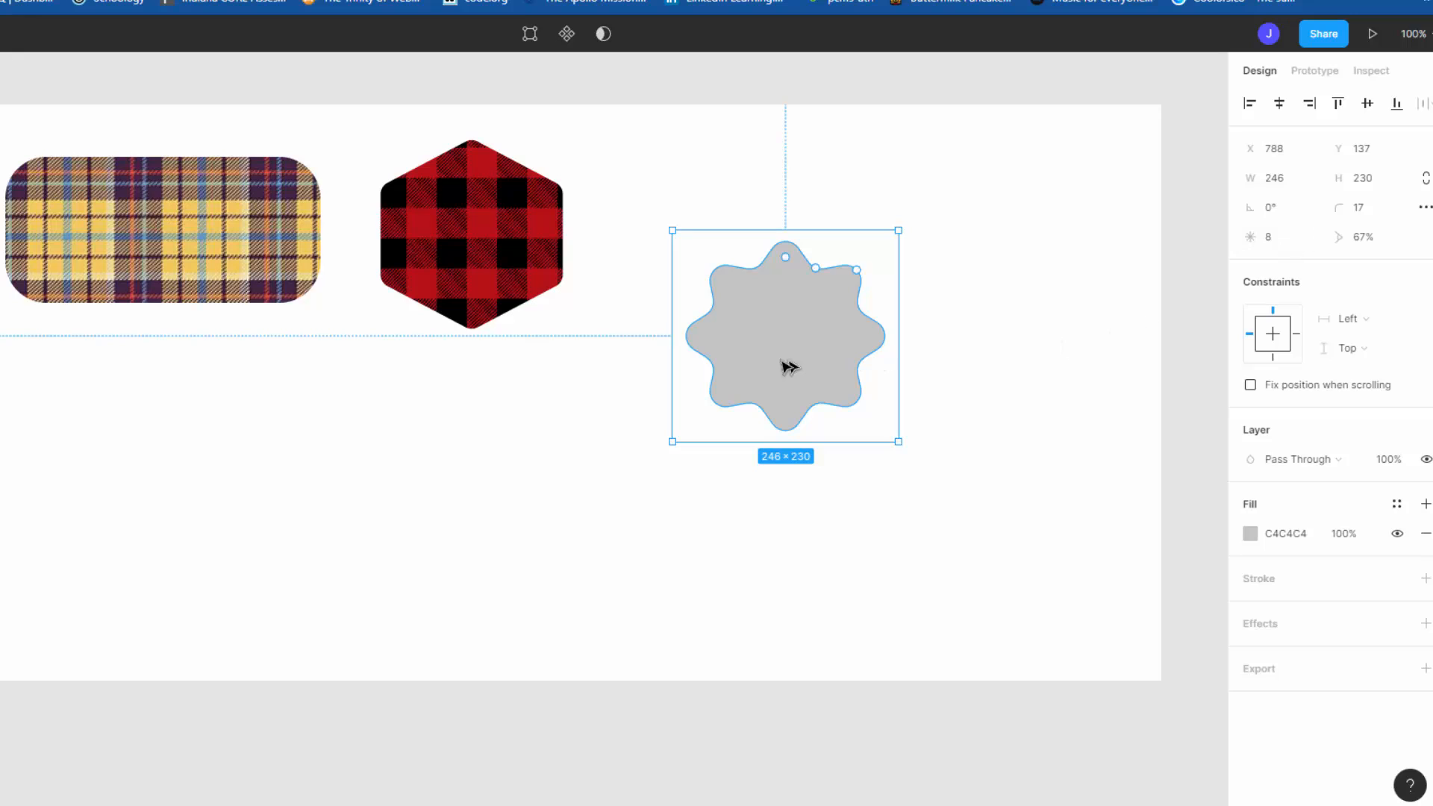
{"action": "left_click_drag", "start_coordinate": [774, 360], "coordinate": [742, 281]}
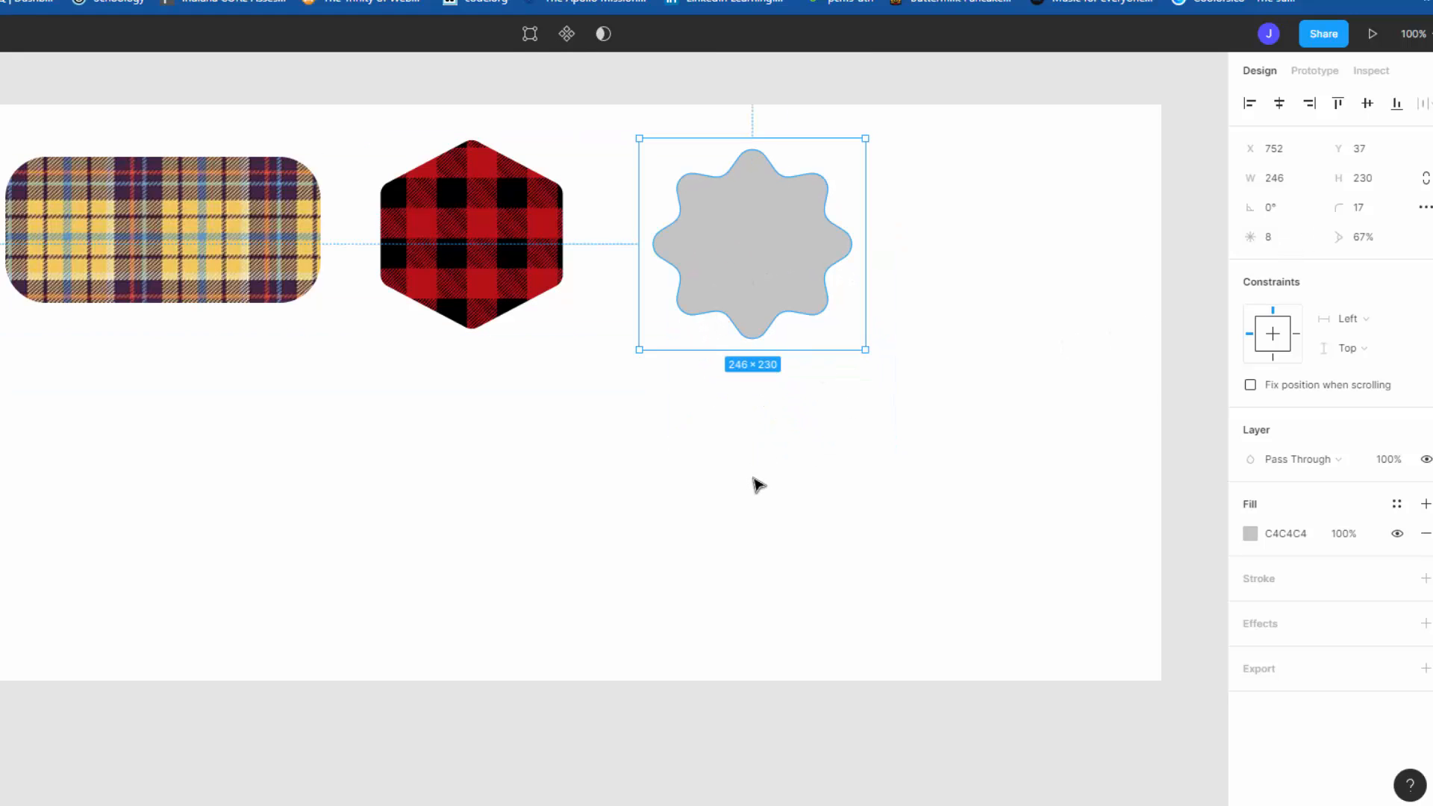
{"action": "left_click", "coordinate": [577, 391]}
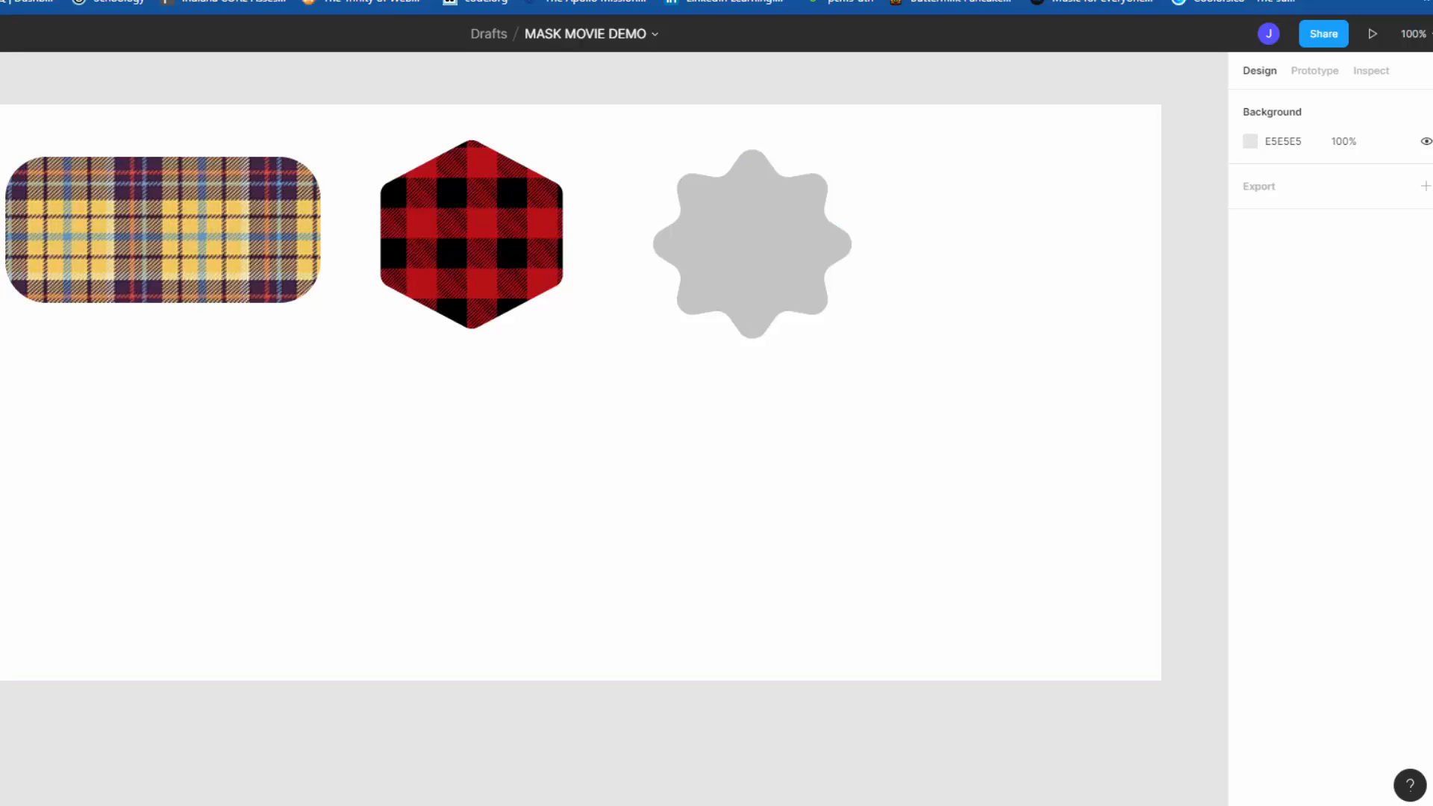
Step: Place the image flannel-pattern-03.jpg at about 307 × 247 and move it so it covers the rounded star
{"action": "key", "text": "ctrl+shift+k"}
{"action": "left_click", "coordinate": [598, 294]}
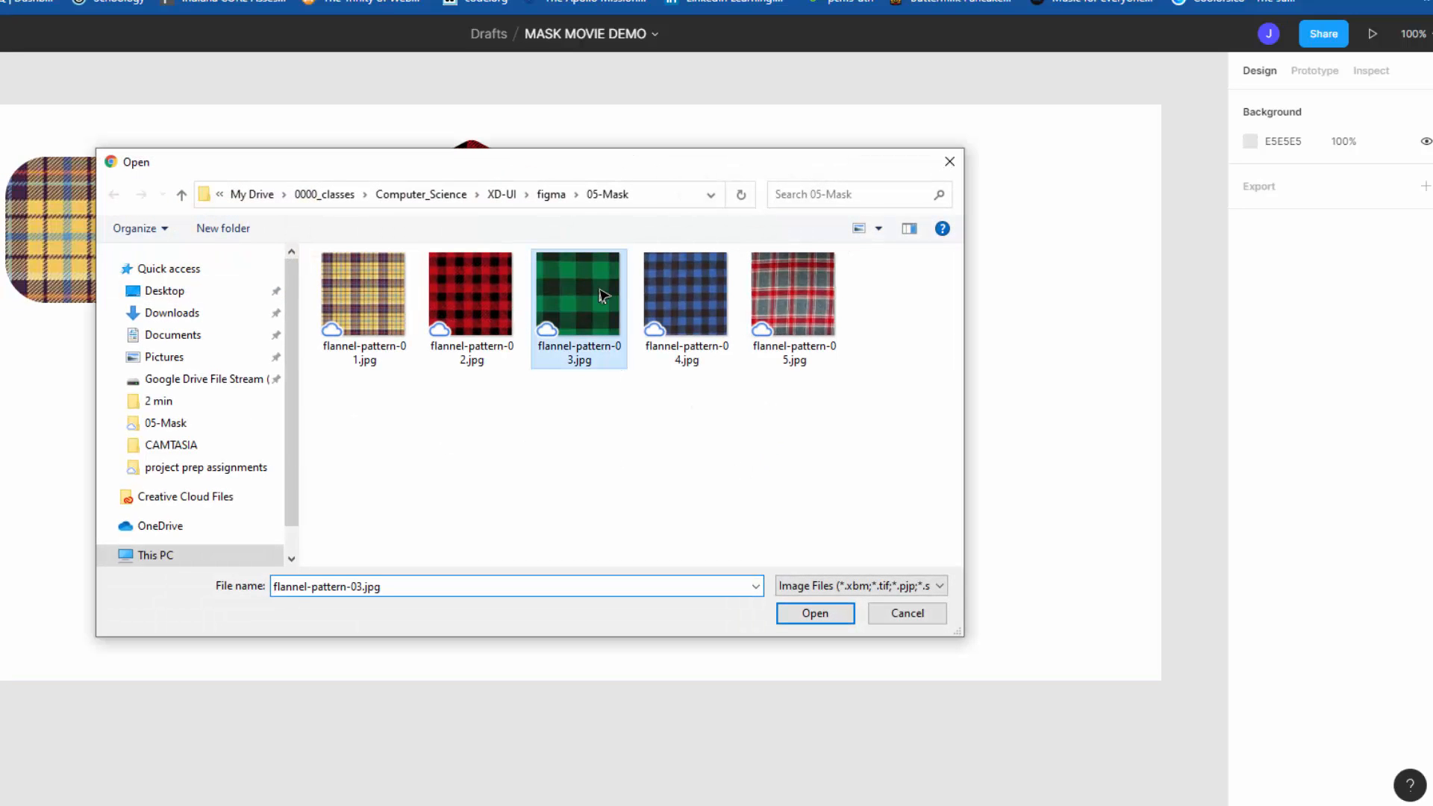
{"action": "left_click", "coordinate": [806, 606]}
{"action": "left_click_drag", "start_coordinate": [717, 415], "coordinate": [997, 636]}
{"action": "left_click_drag", "start_coordinate": [925, 516], "coordinate": [821, 224]}
Step: Select the green flannel image together with the star, apply Use as Mask, and inspect the star and image layers
{"action": "left_click_drag", "start_coordinate": [964, 193], "coordinate": [687, 321]}
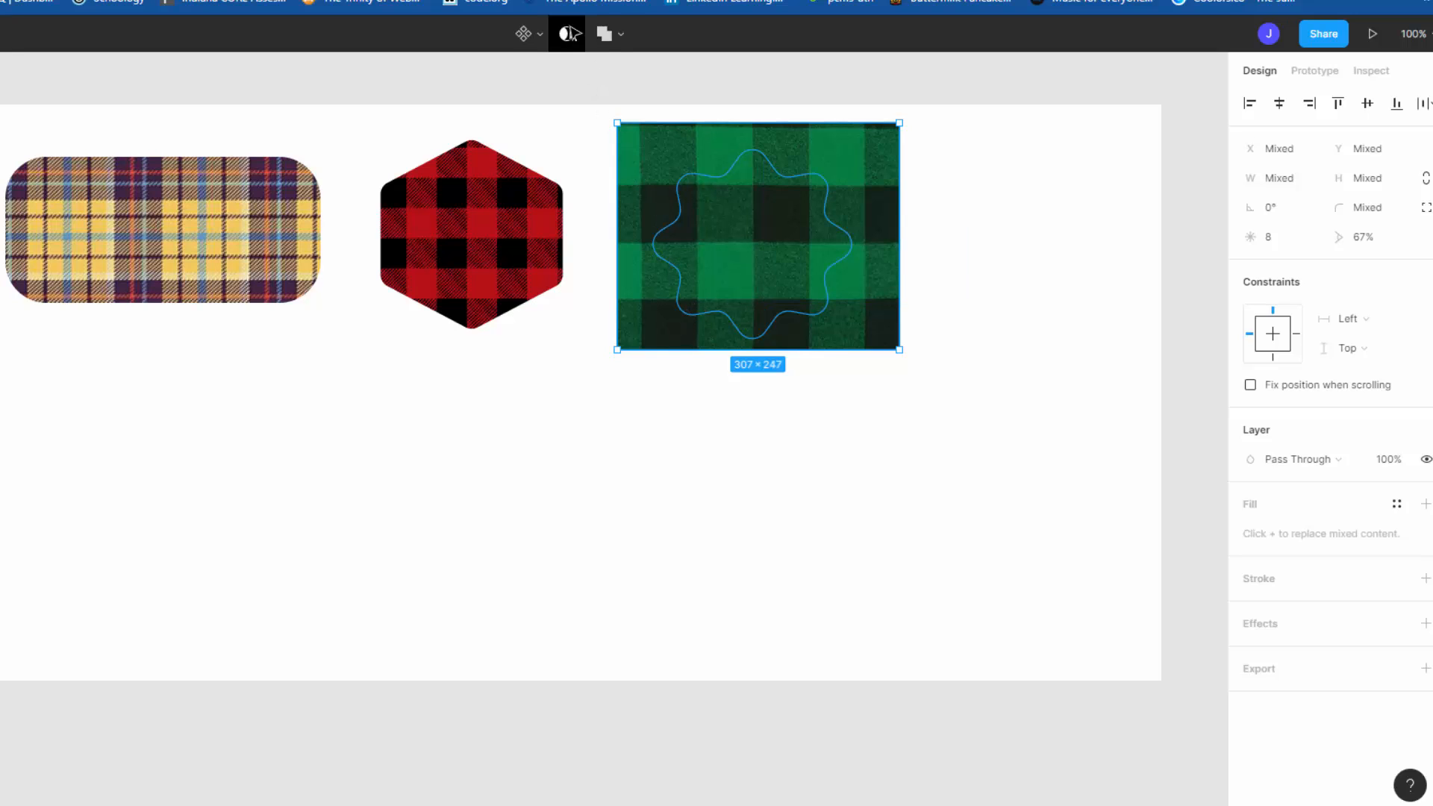
{"action": "left_click", "coordinate": [566, 34]}
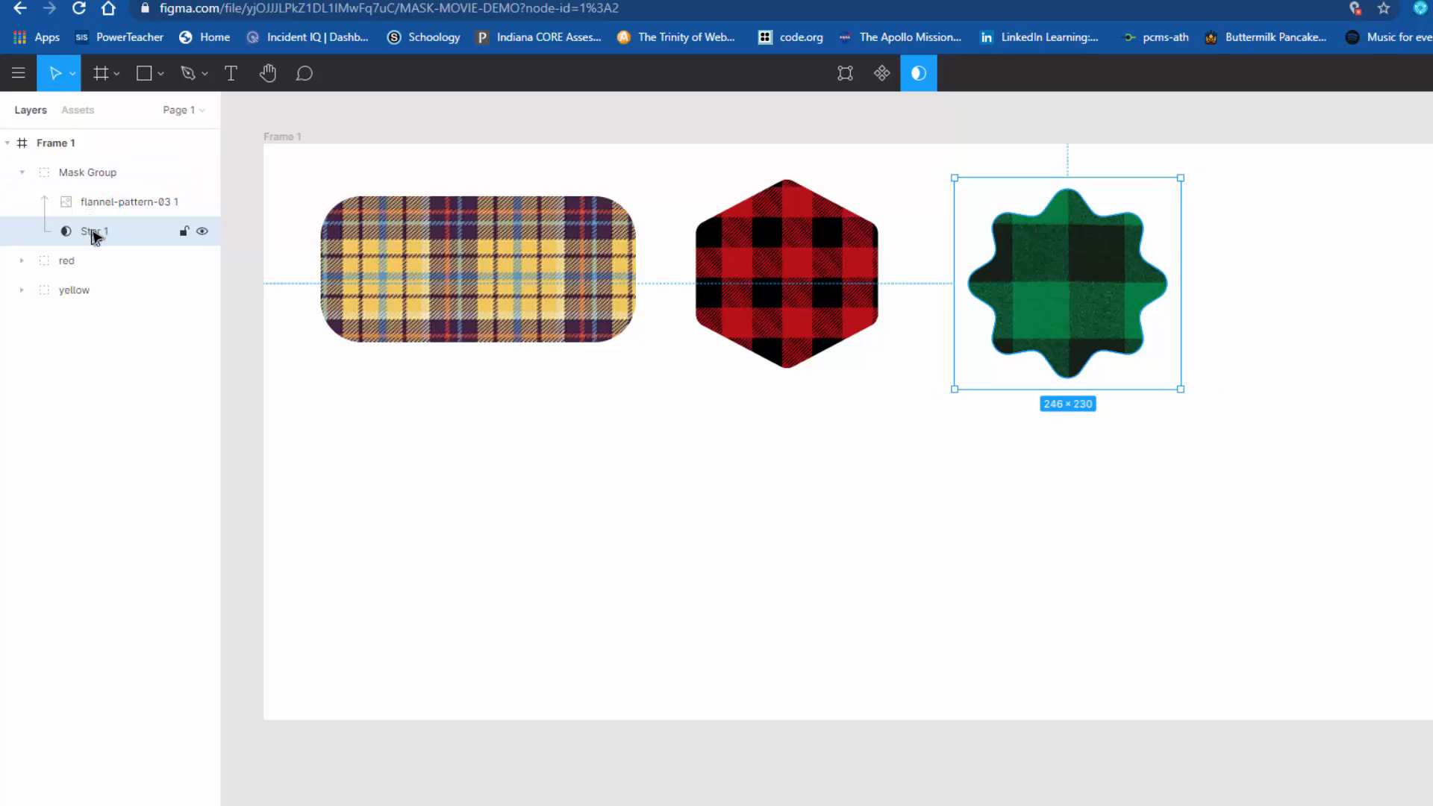
{"action": "left_click", "coordinate": [109, 208]}
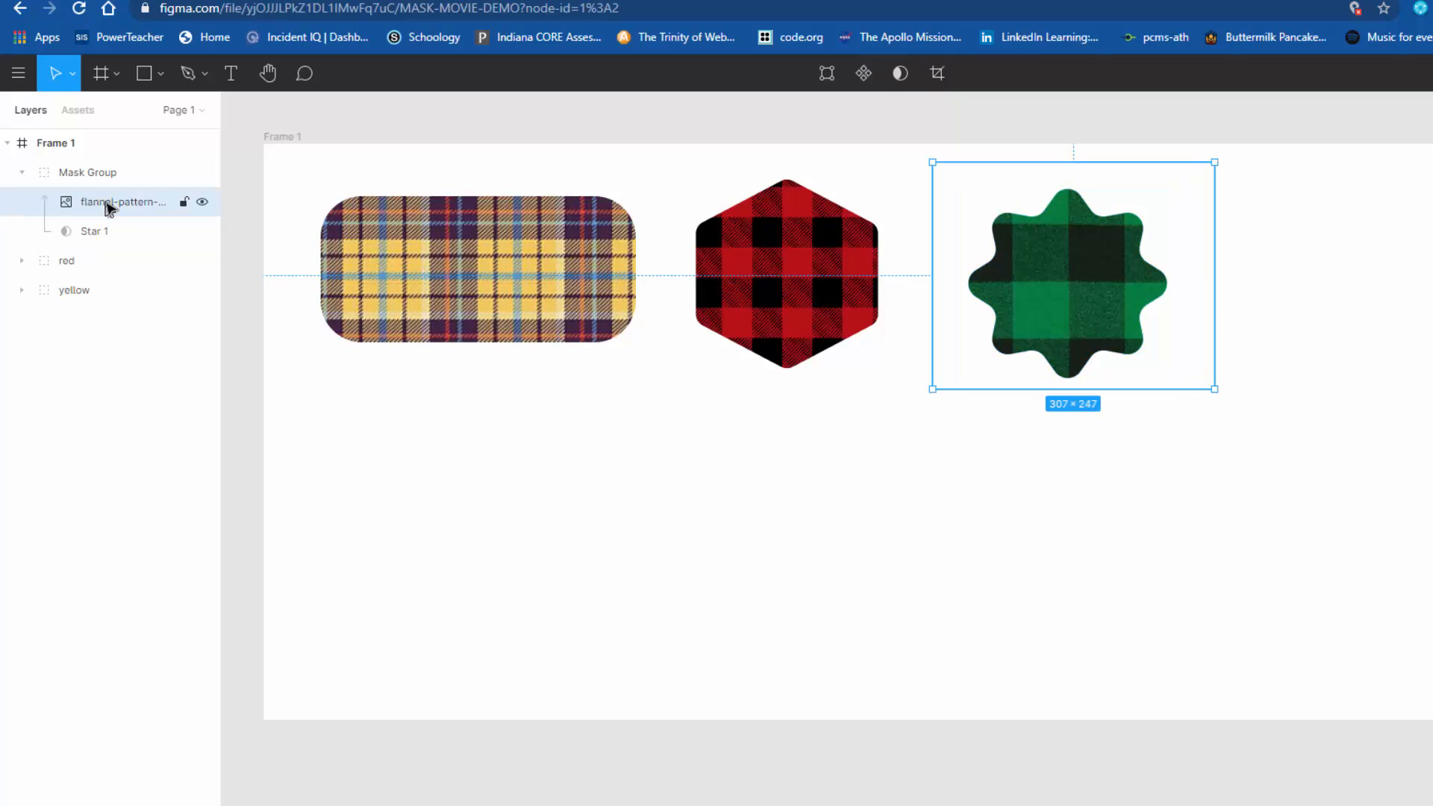
{"action": "left_click", "coordinate": [96, 238]}
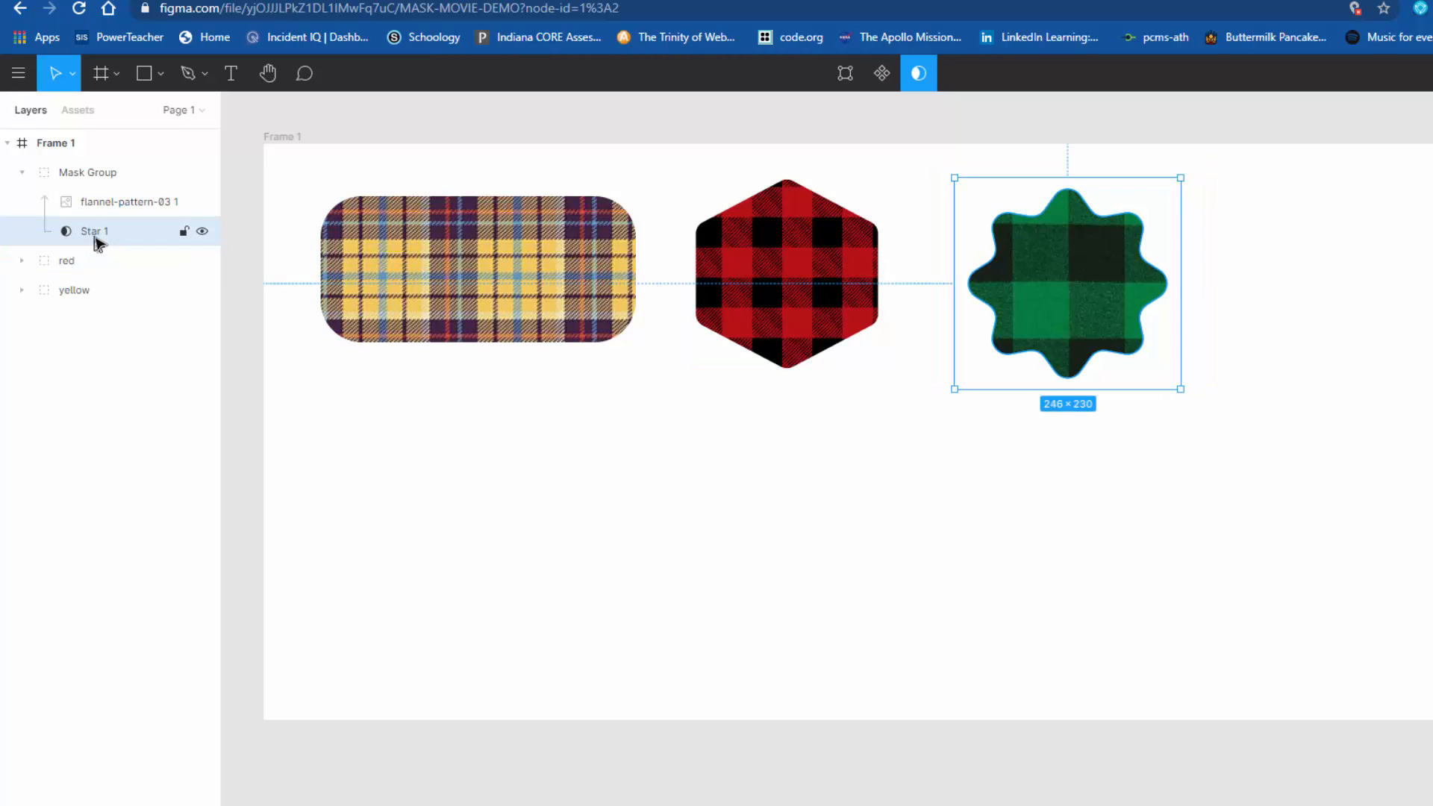
Step: Rename the green flannel star's mask group green and deselect it
{"action": "left_click", "coordinate": [99, 173]}
{"action": "right_click", "coordinate": [99, 172]}
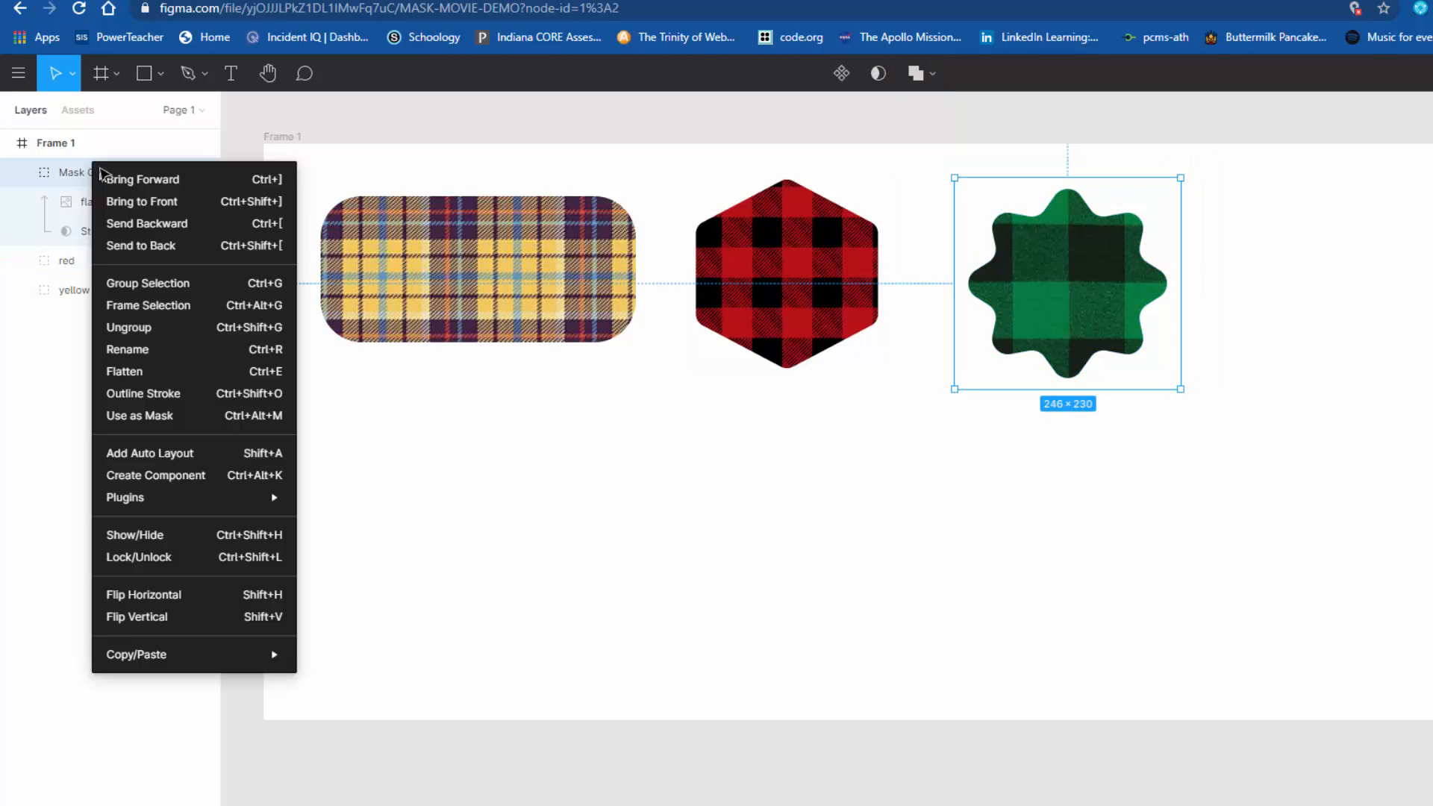
{"action": "left_click", "coordinate": [127, 350]}
{"action": "type", "text": "g"}
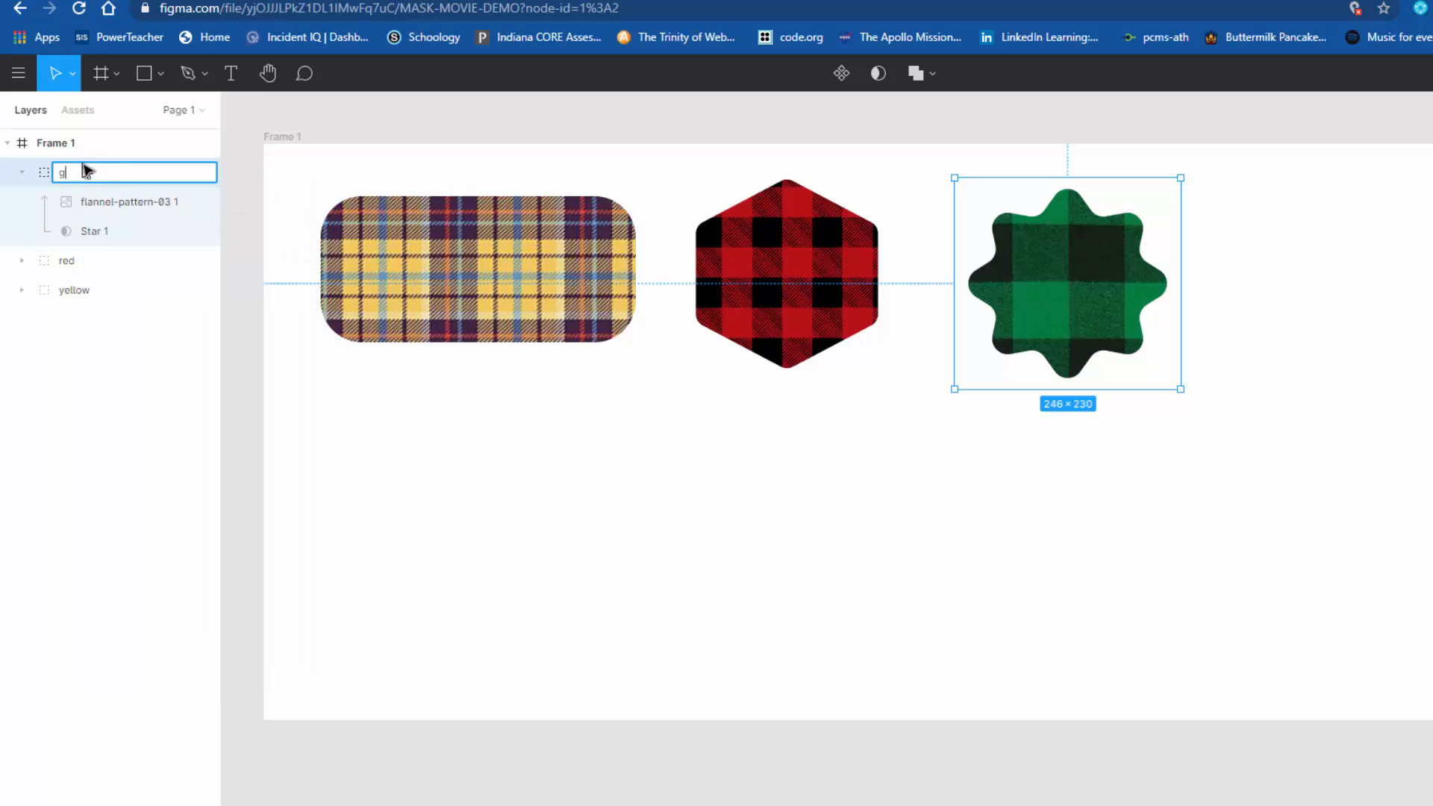
{"action": "type", "text": "reen"}
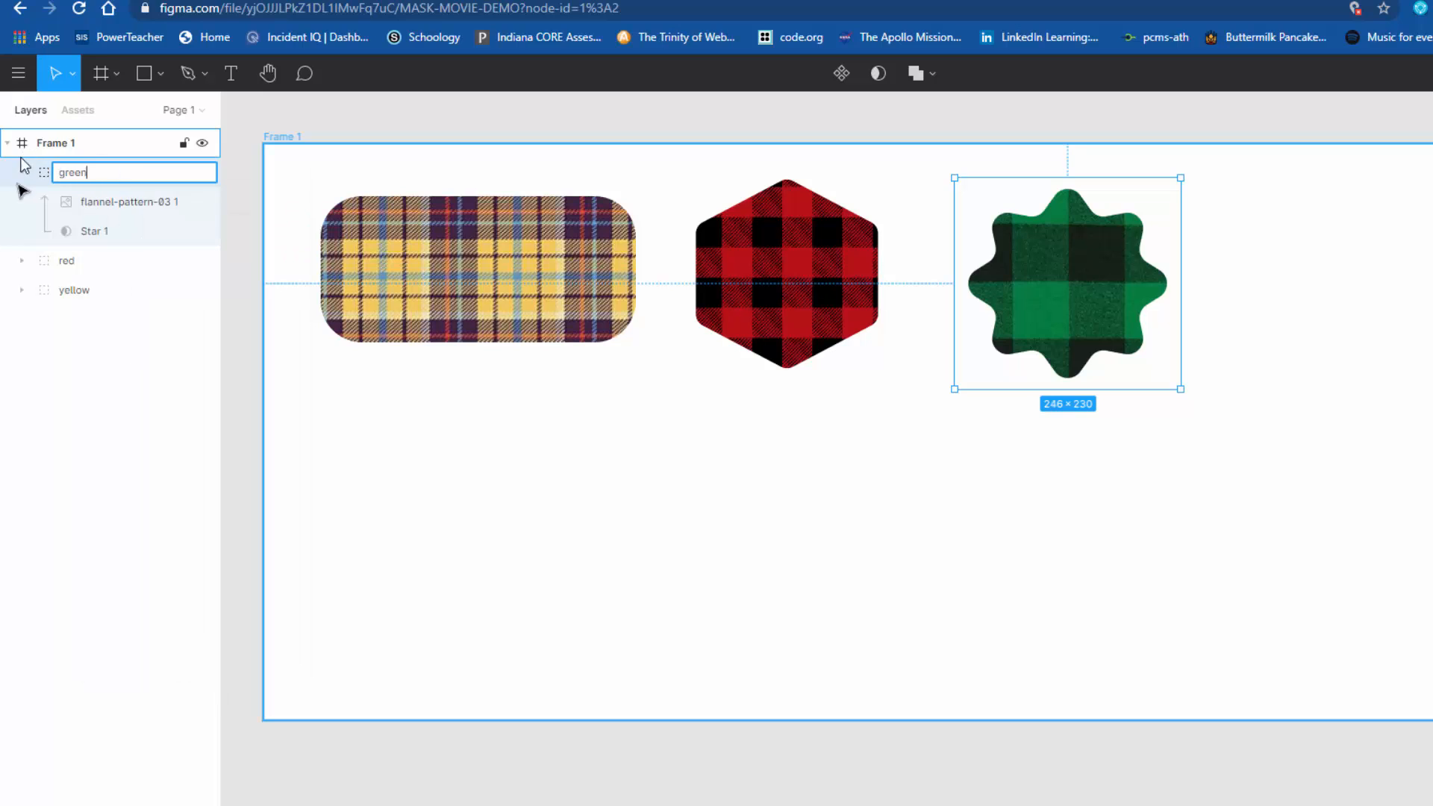
{"action": "left_click", "coordinate": [105, 356]}
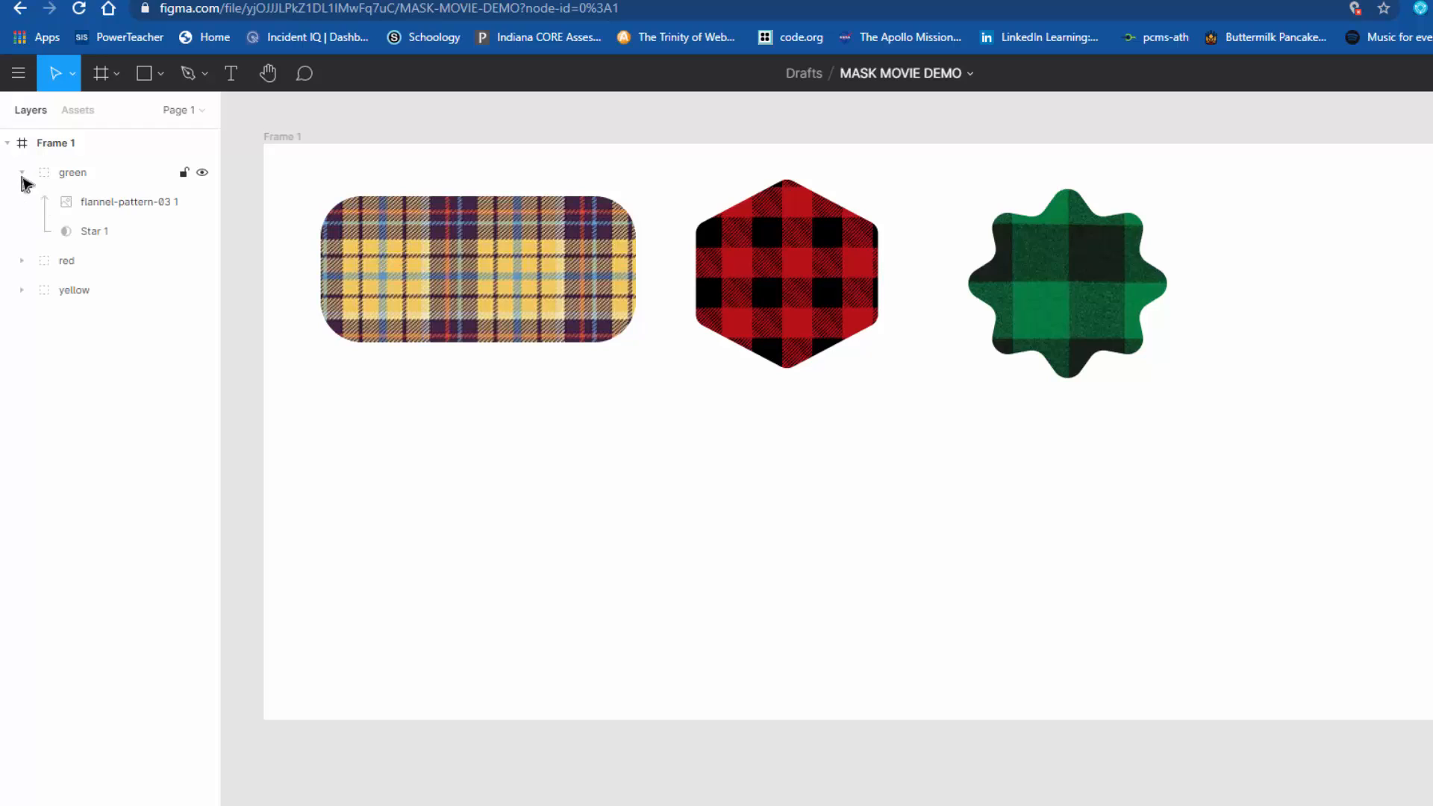
Step: Collapse and expand the green group to review its image and star layers, leaving it collapsed
{"action": "left_click", "coordinate": [22, 176]}
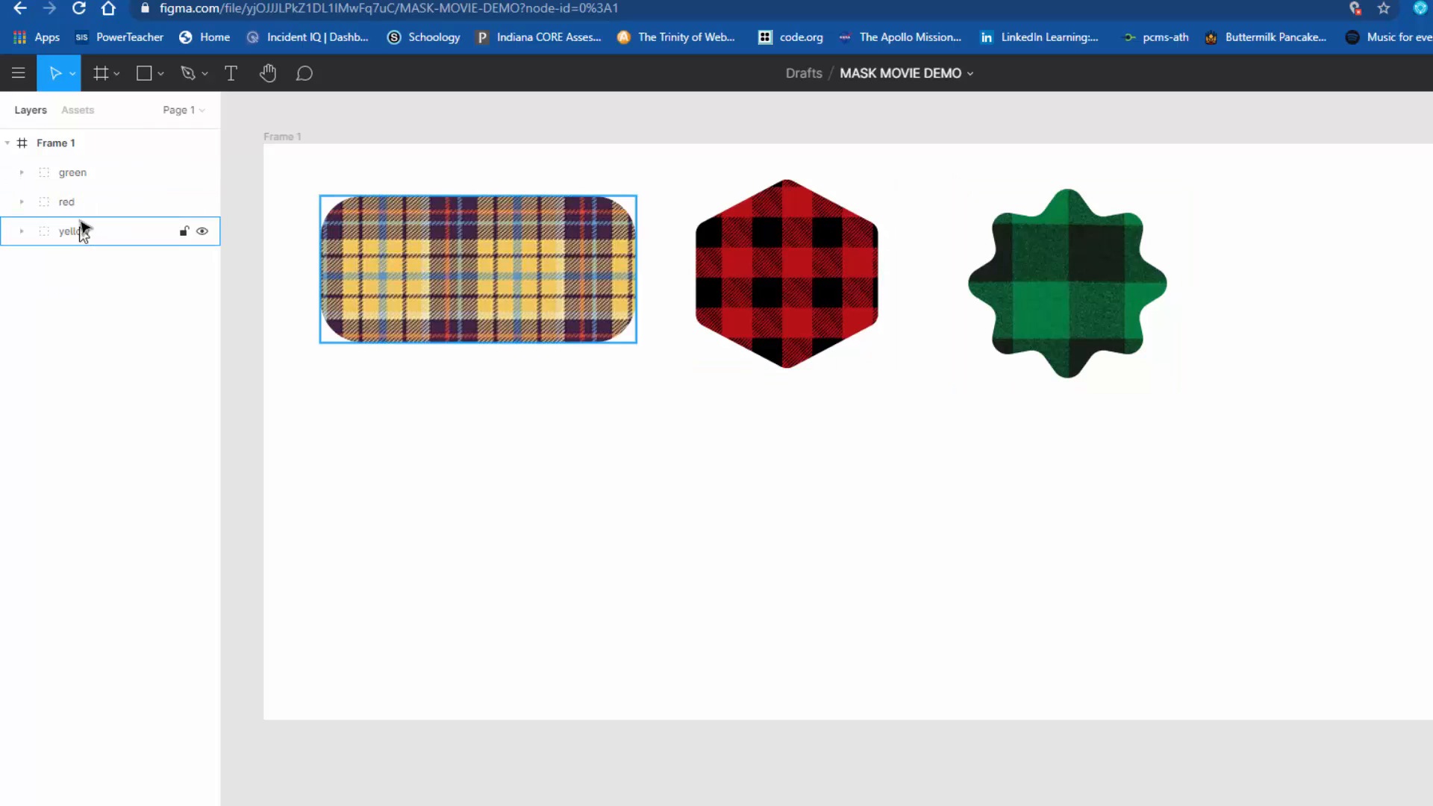
{"action": "left_click", "coordinate": [24, 176]}
{"action": "left_click", "coordinate": [24, 177]}
{"action": "left_click", "coordinate": [24, 177]}
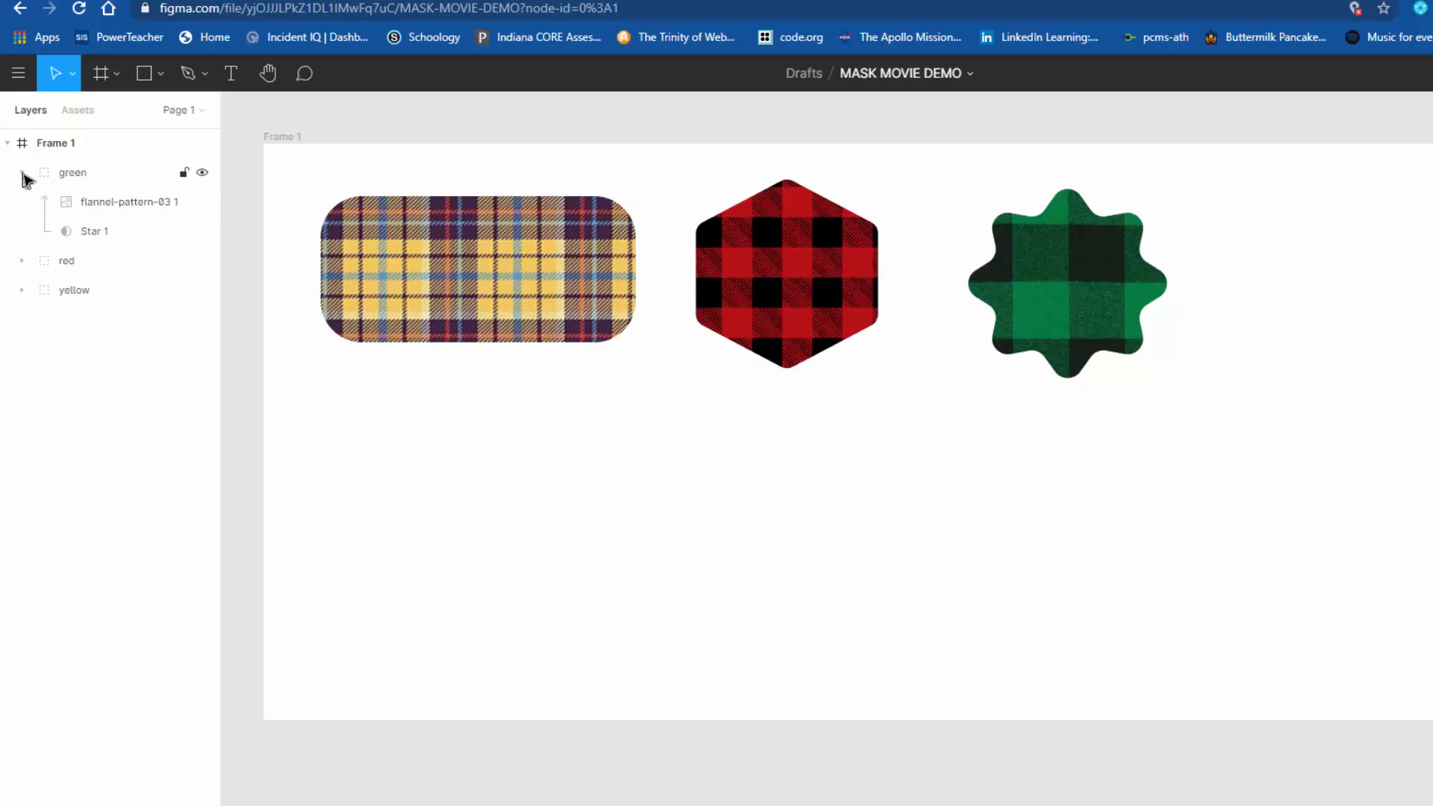
{"action": "left_click", "coordinate": [25, 177]}
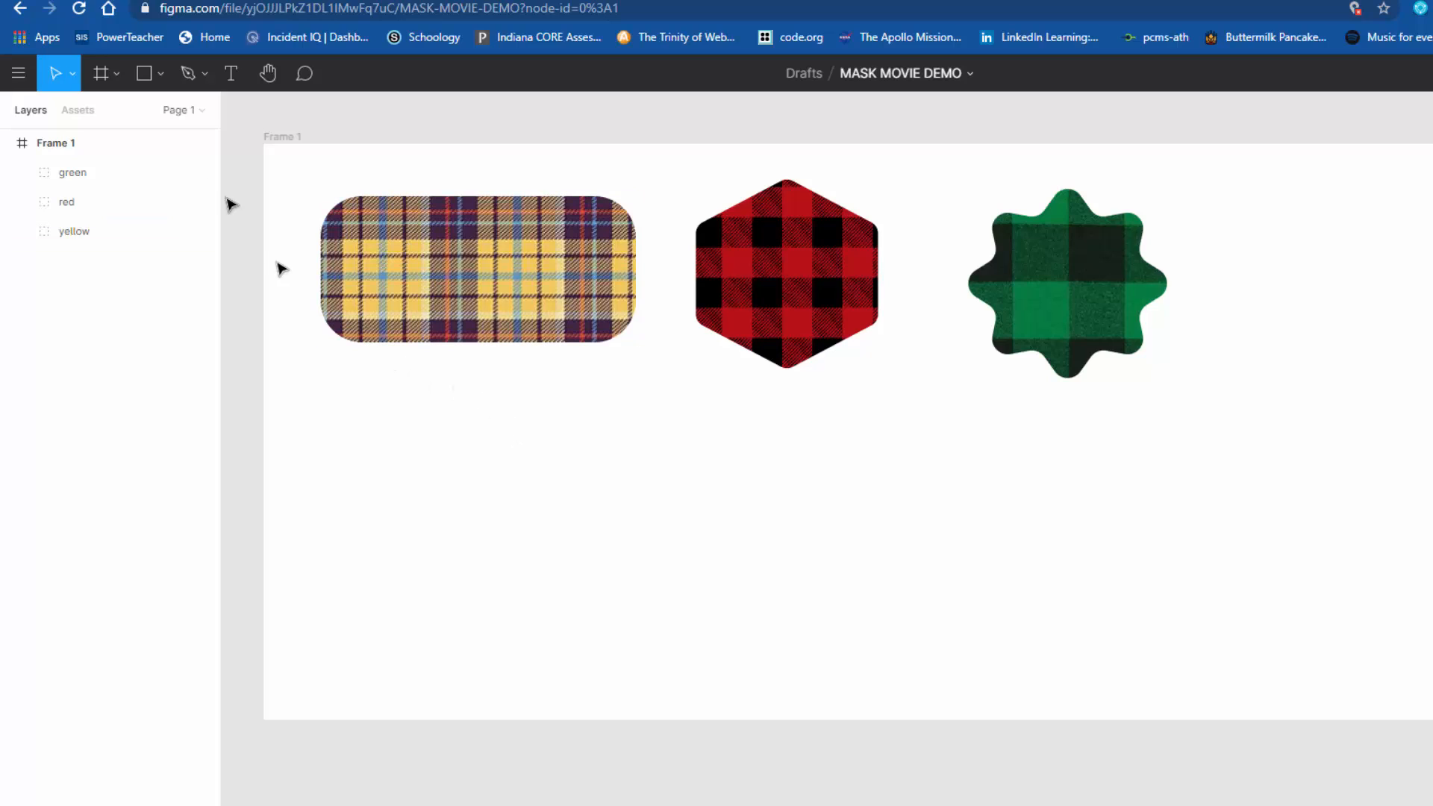
Step: Draw a closed right-pointing arrow about 244 × 162 with the Pen tool below the yellow flannel rectangle
{"action": "left_click", "coordinate": [160, 75]}
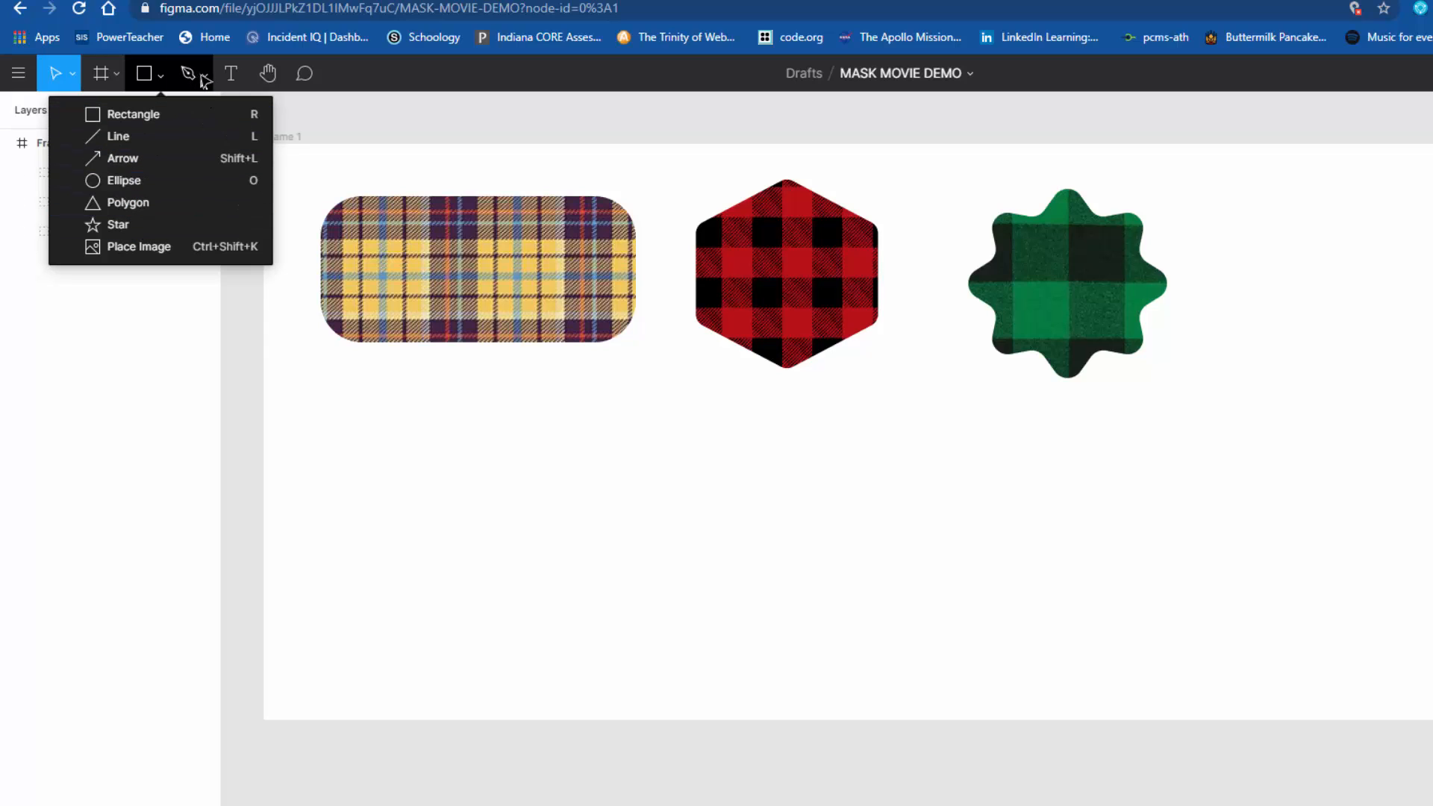
{"action": "left_click", "coordinate": [206, 76]}
{"action": "left_click", "coordinate": [213, 80]}
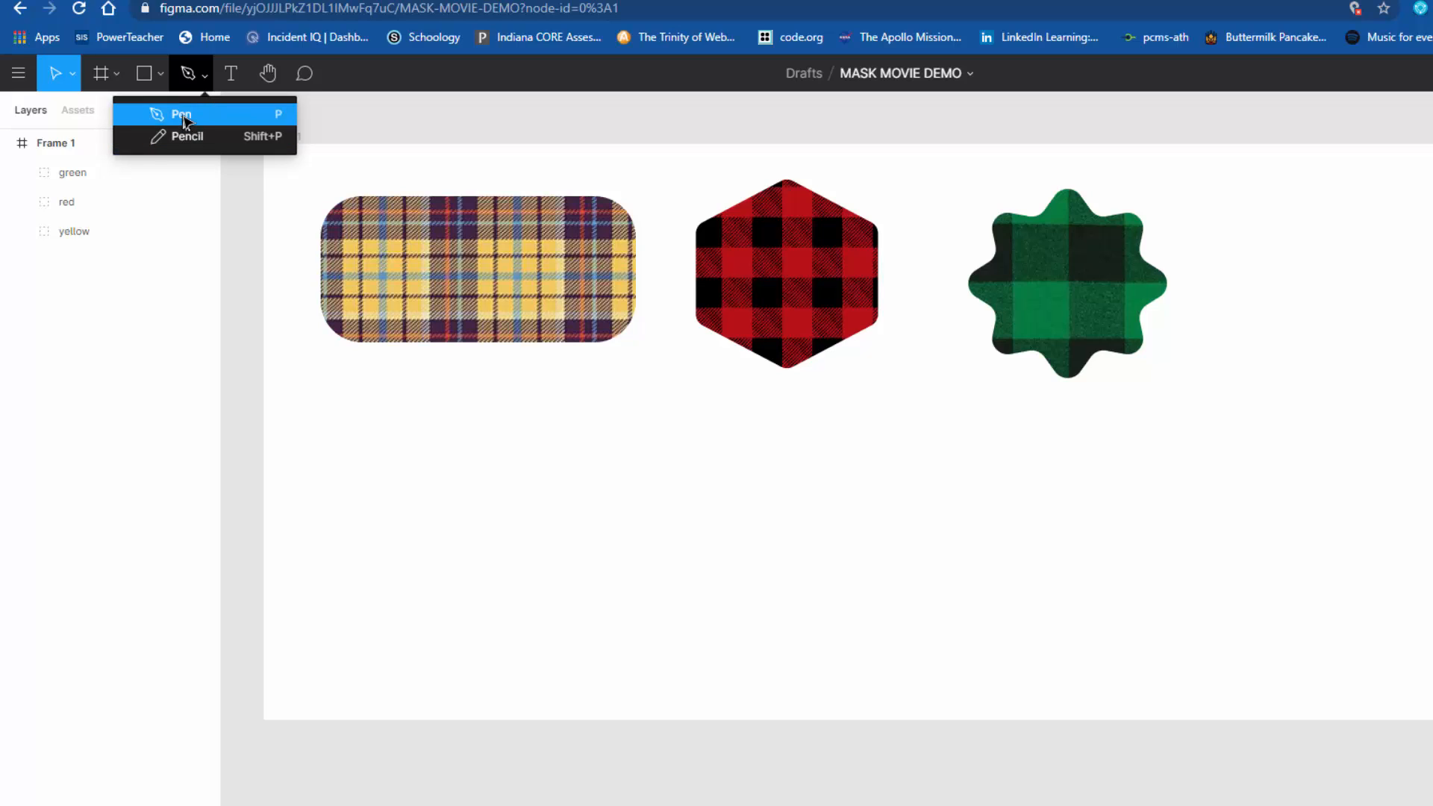
{"action": "left_click", "coordinate": [182, 116]}
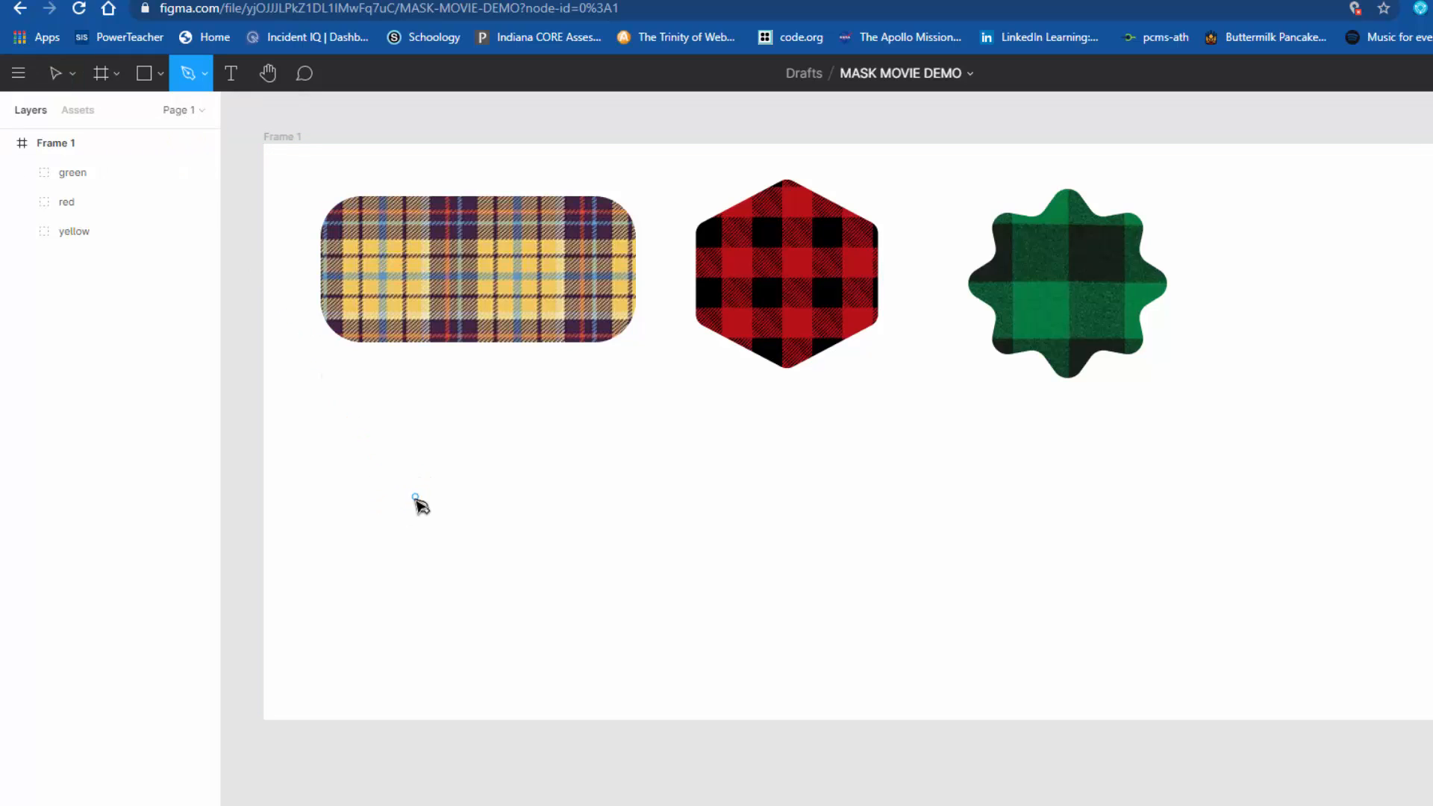
{"action": "left_click", "coordinate": [418, 504]}
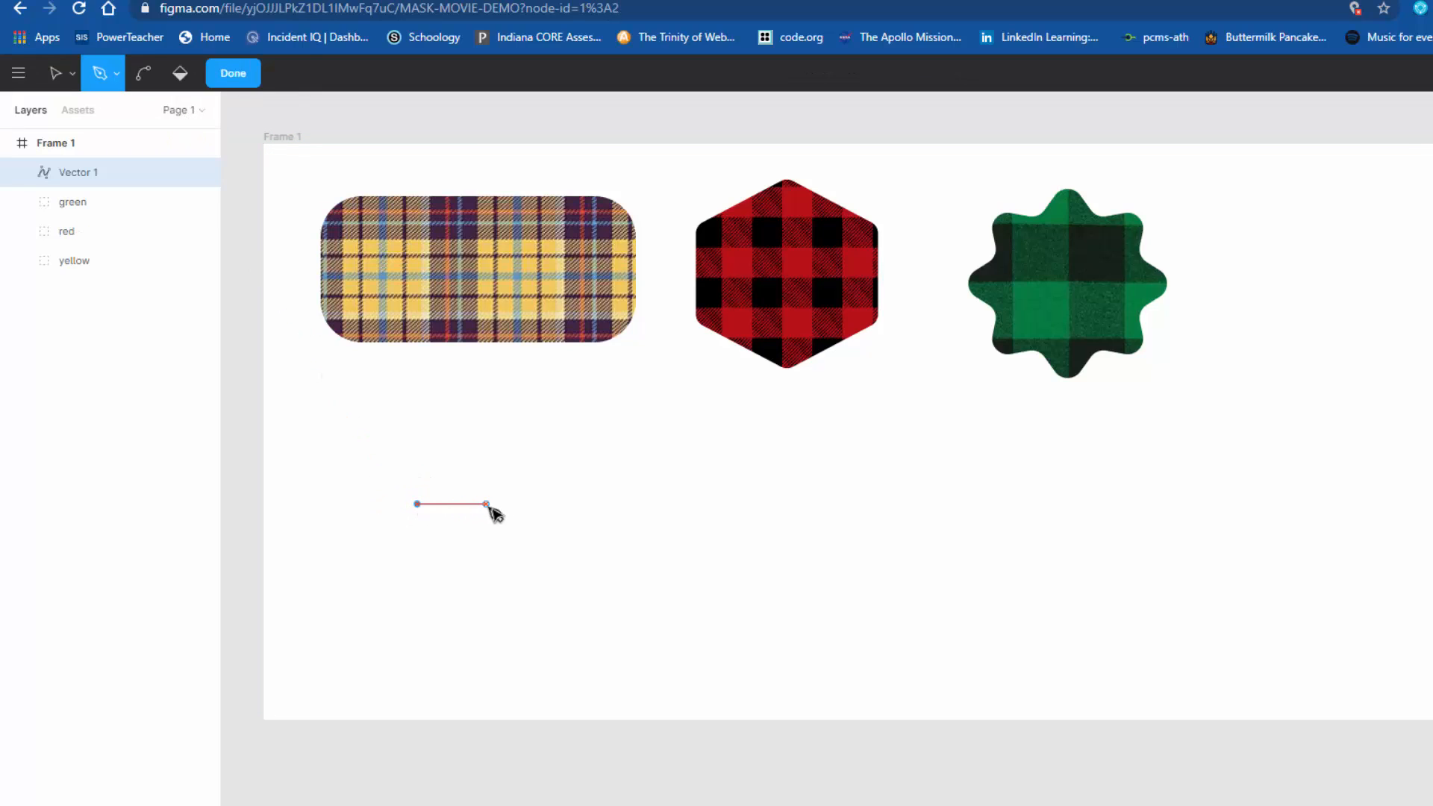
{"action": "left_click", "coordinate": [509, 504]}
{"action": "left_click", "coordinate": [508, 450]}
{"action": "left_click", "coordinate": [642, 522]}
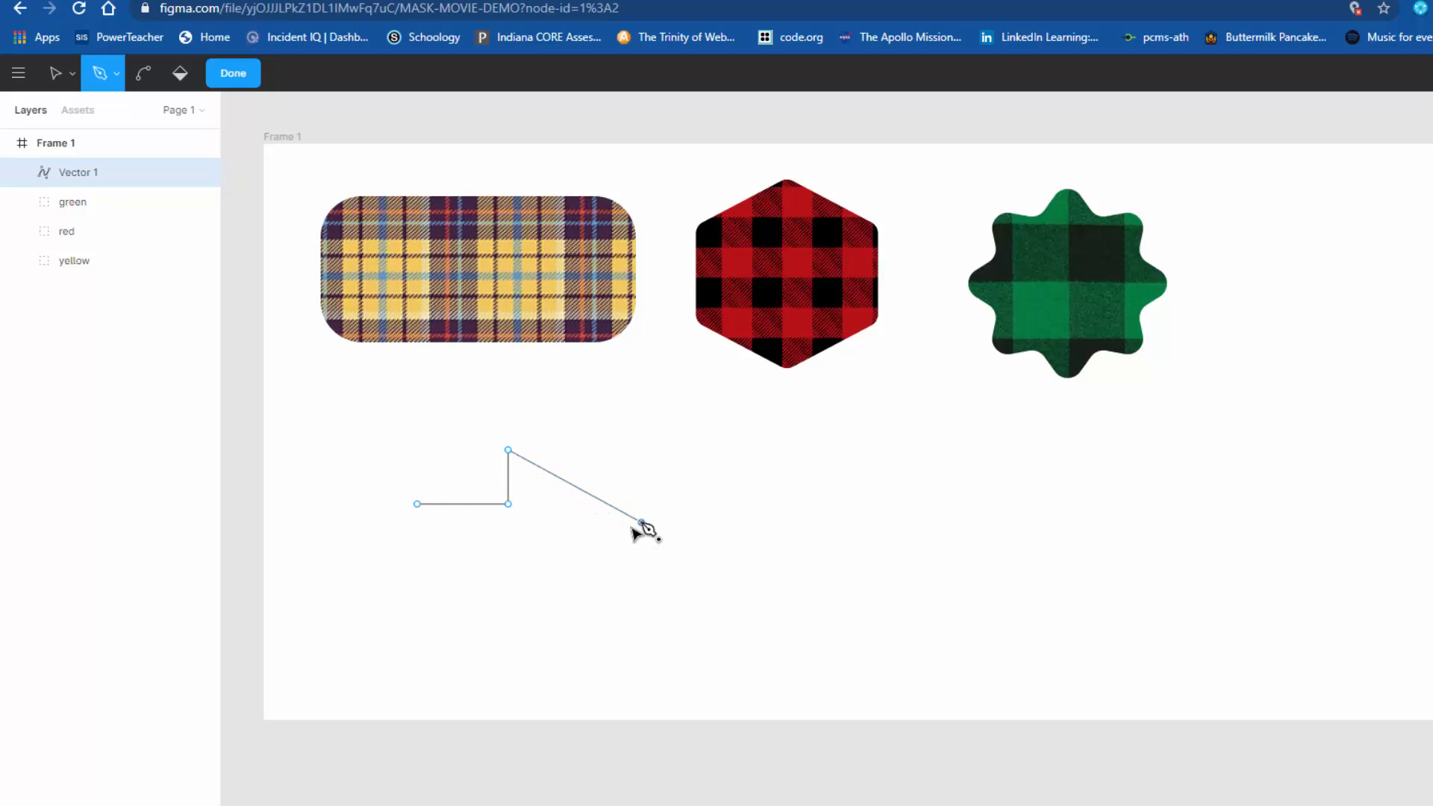
{"action": "left_click", "coordinate": [508, 598]}
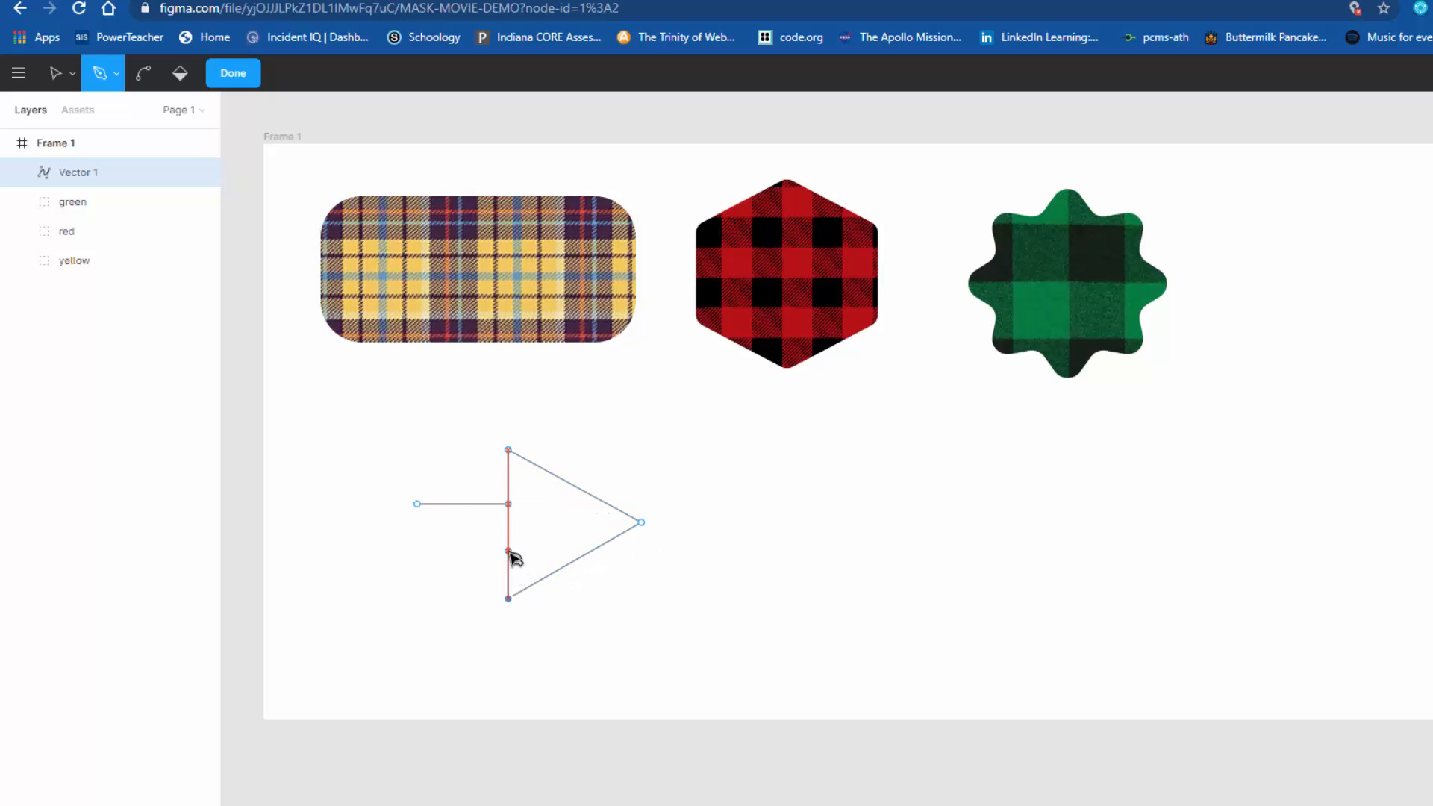
{"action": "left_click", "coordinate": [509, 551]}
{"action": "left_click", "coordinate": [417, 551]}
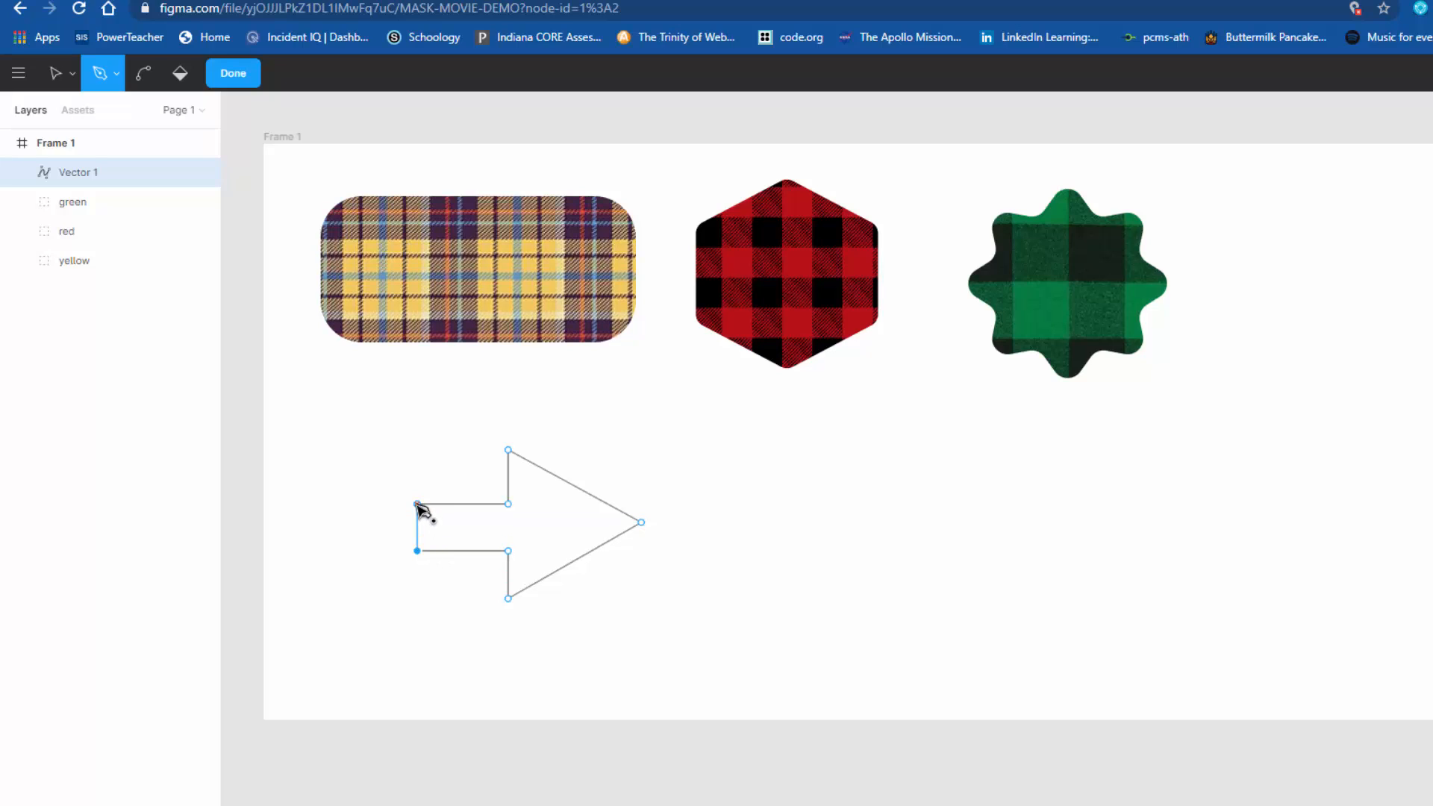
{"action": "left_click", "coordinate": [417, 504]}
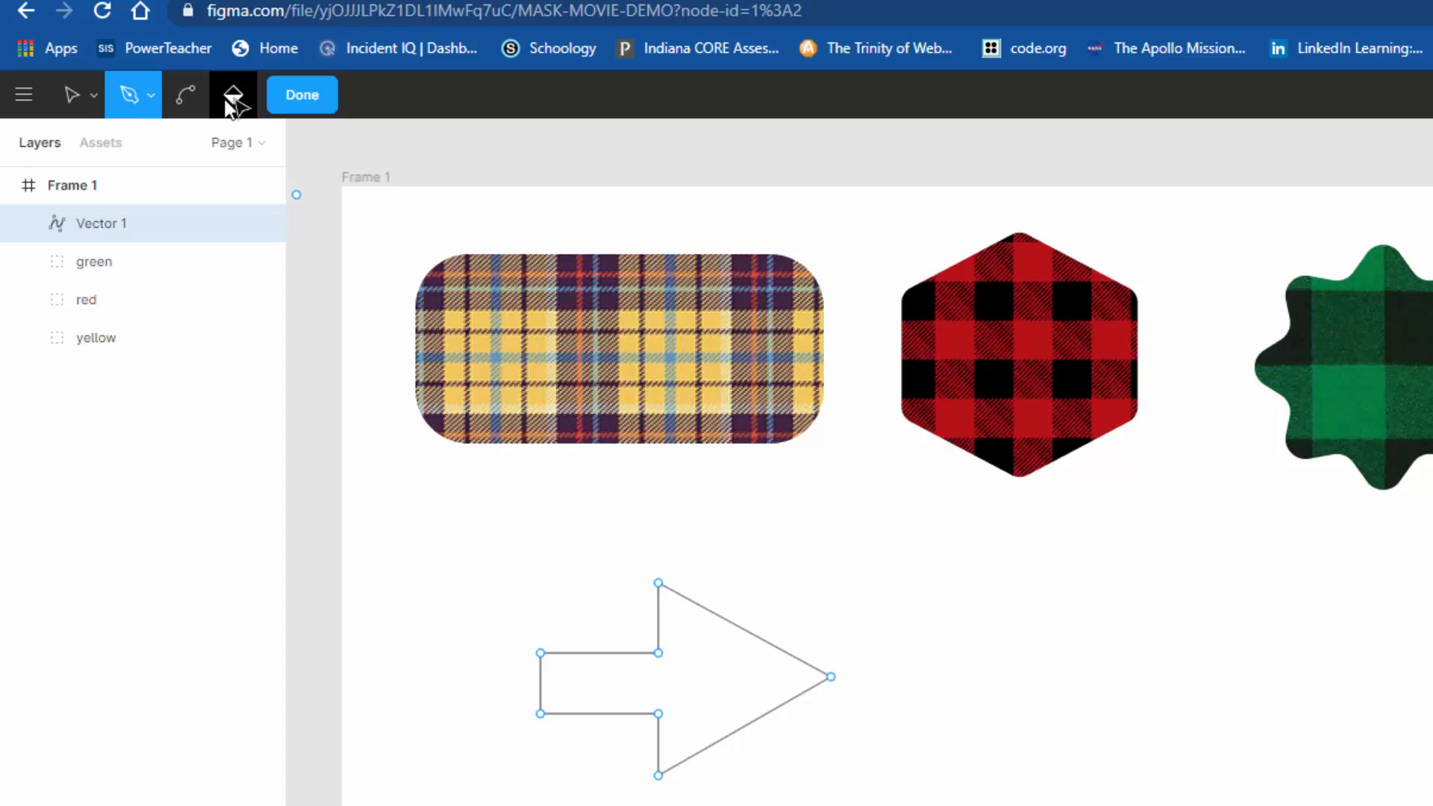
Step: Fill the pen-drawn arrow with the Paint Bucket and finish editing the vector
{"action": "left_click", "coordinate": [153, 102]}
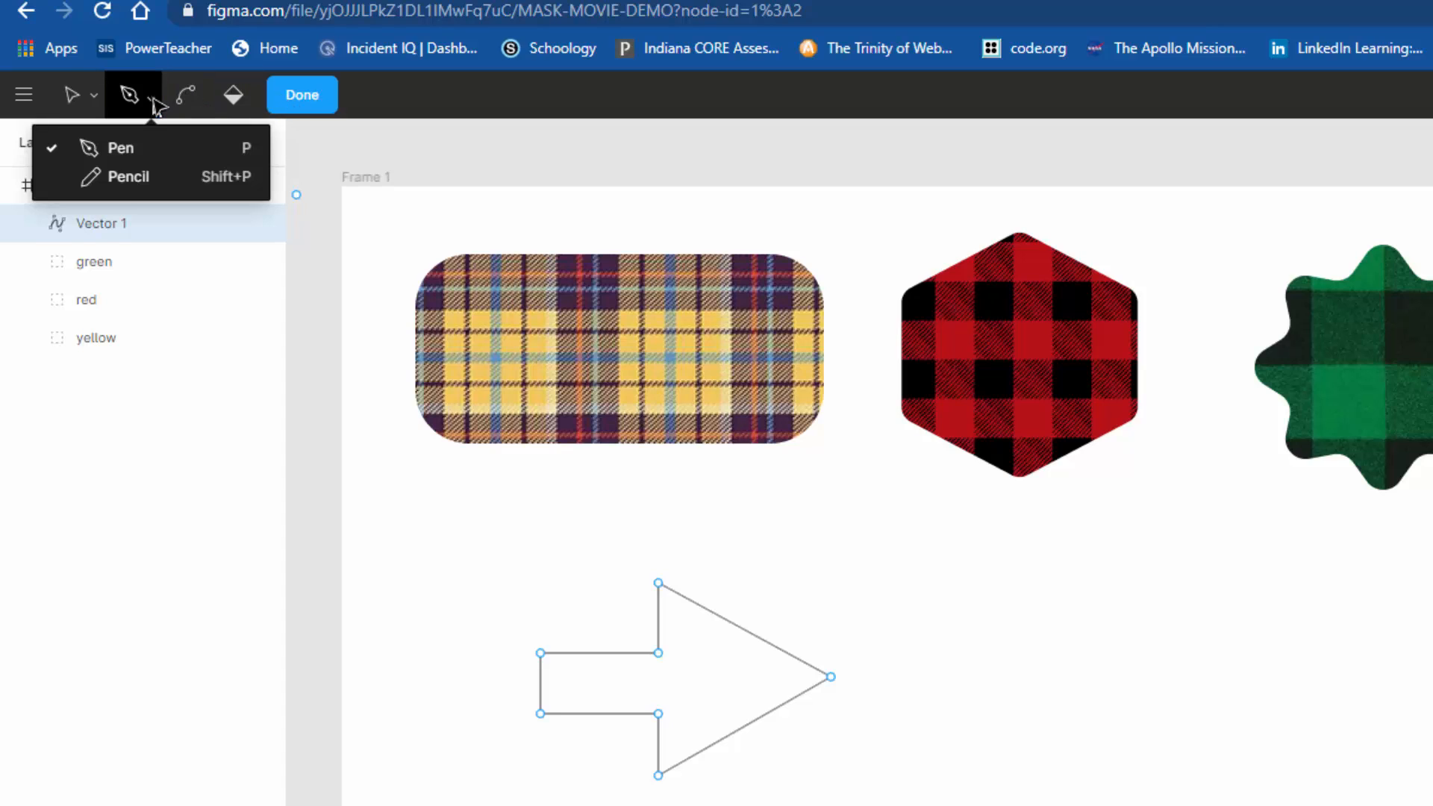
{"action": "left_click", "coordinate": [156, 103]}
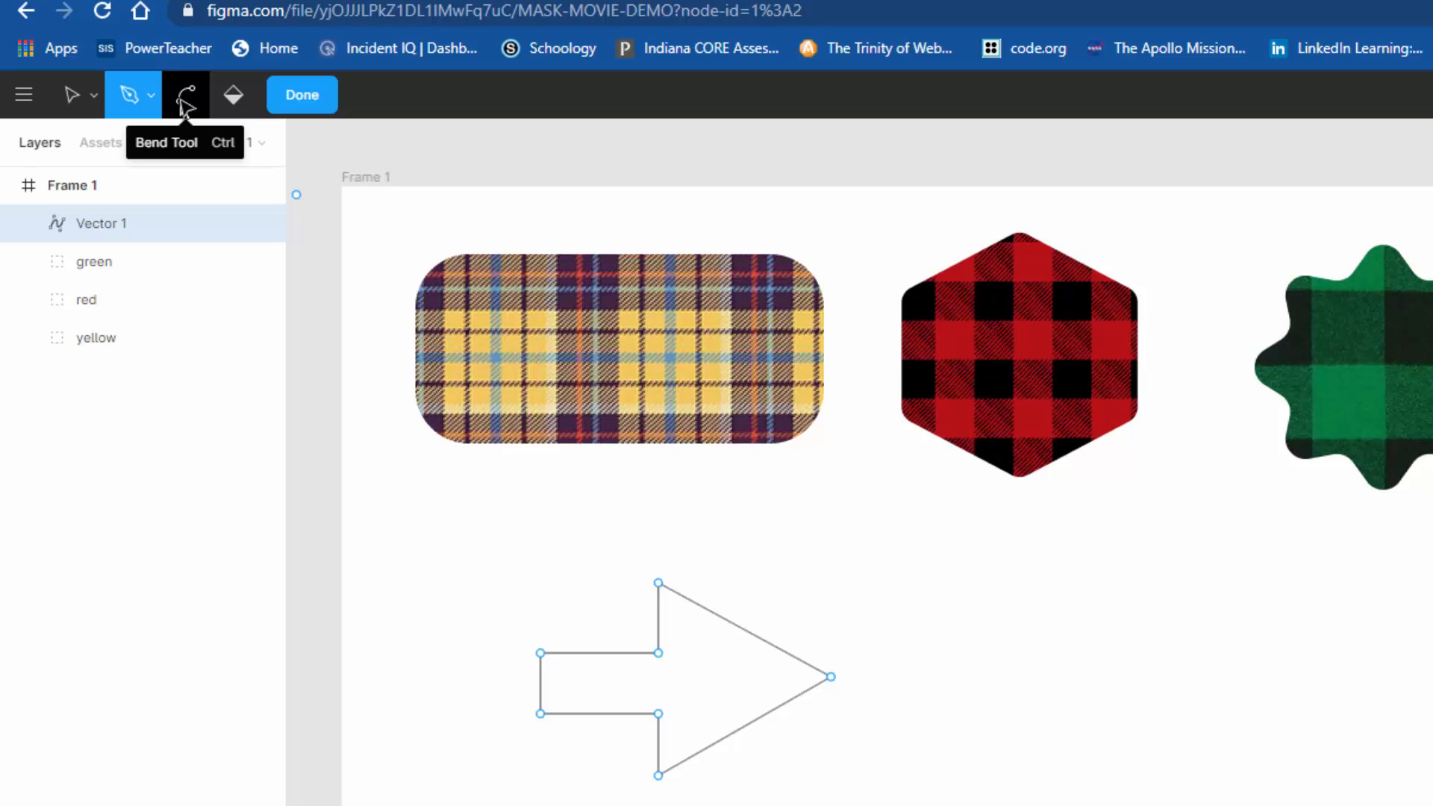
{"action": "left_click", "coordinate": [233, 94]}
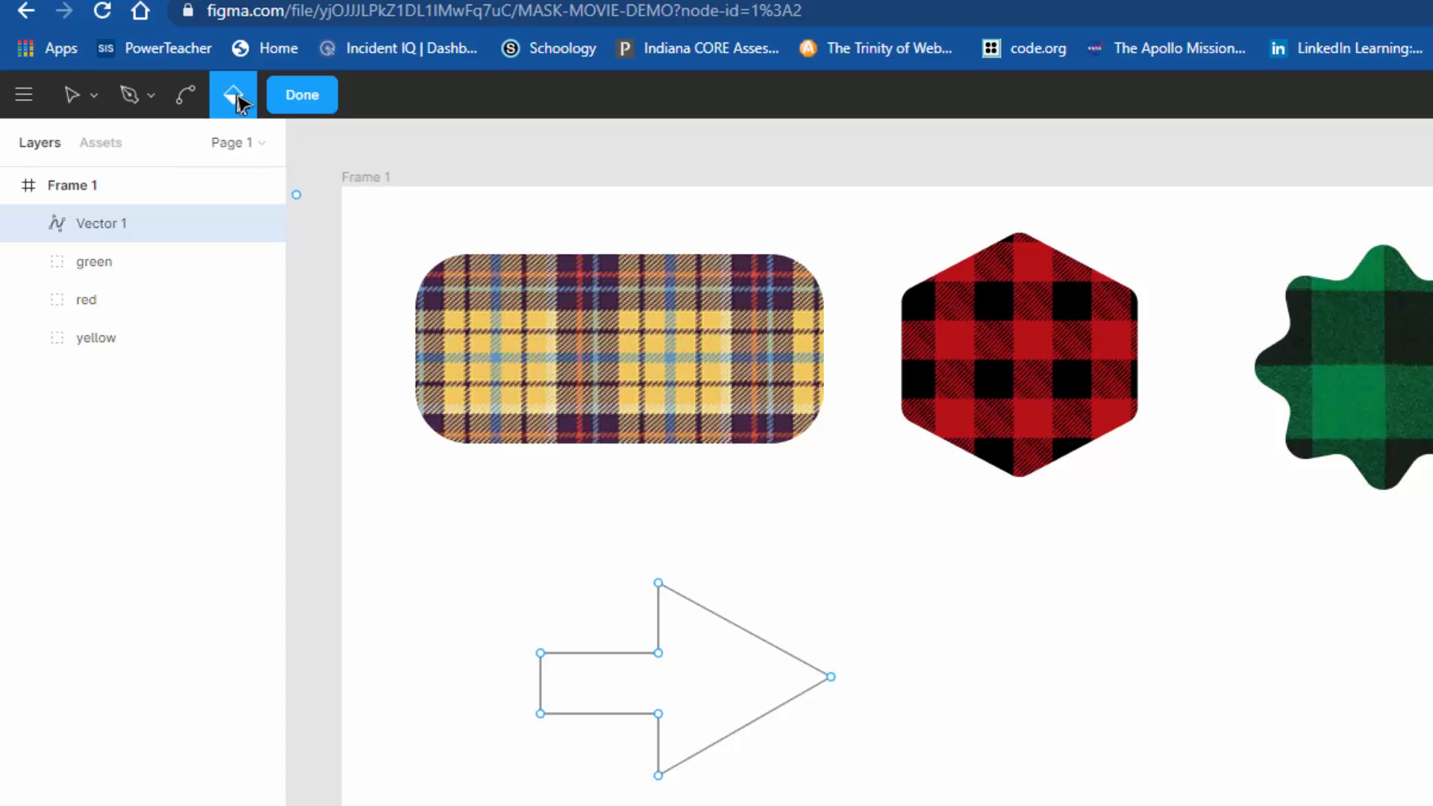
{"action": "left_click", "coordinate": [703, 692]}
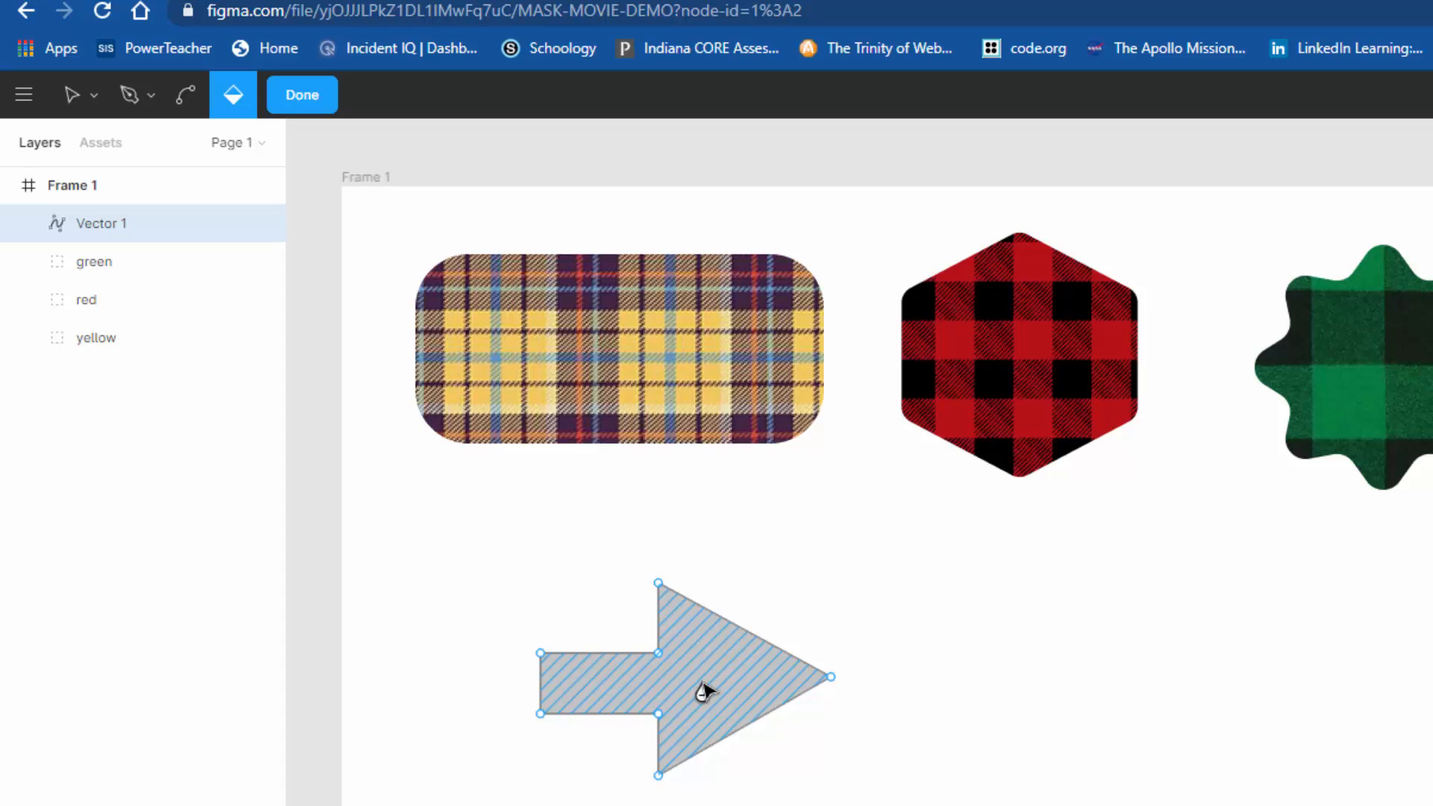
{"action": "left_click", "coordinate": [302, 95]}
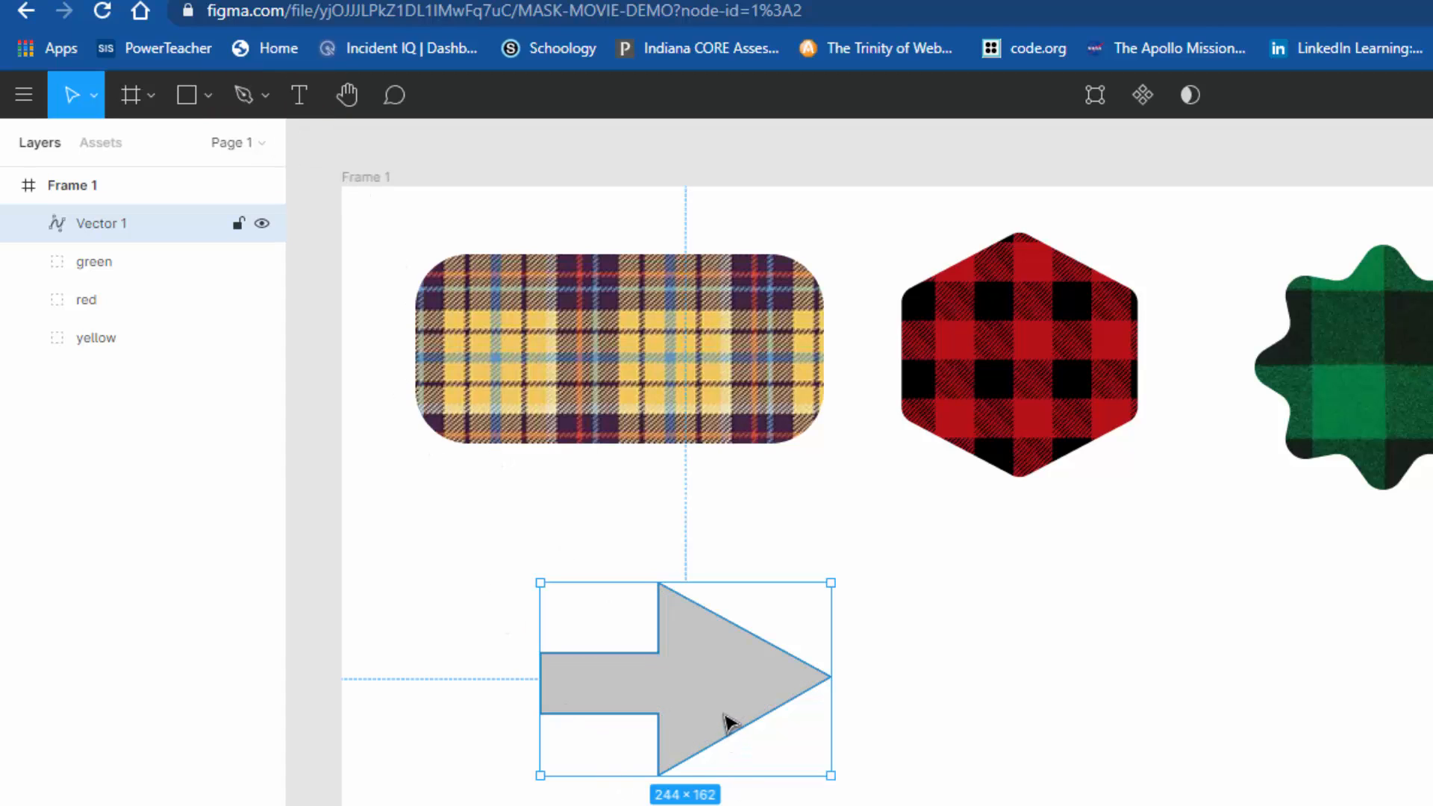
Step: Shift the filled arrow slightly so it sits below the yellow flannel rectangle, and deselect it
{"action": "left_click_drag", "start_coordinate": [729, 723], "coordinate": [670, 709]}
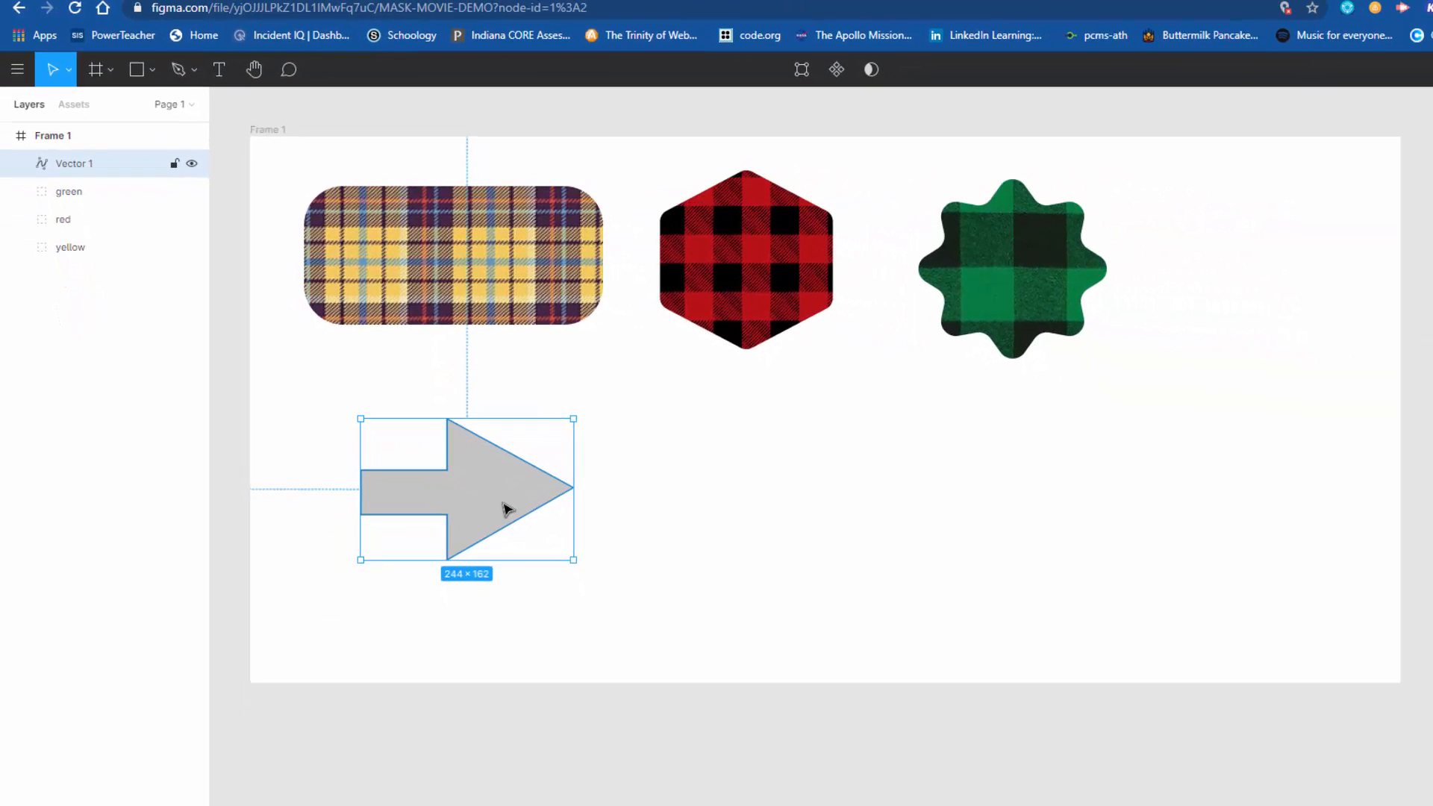
{"action": "left_click_drag", "start_coordinate": [528, 497], "coordinate": [518, 496]}
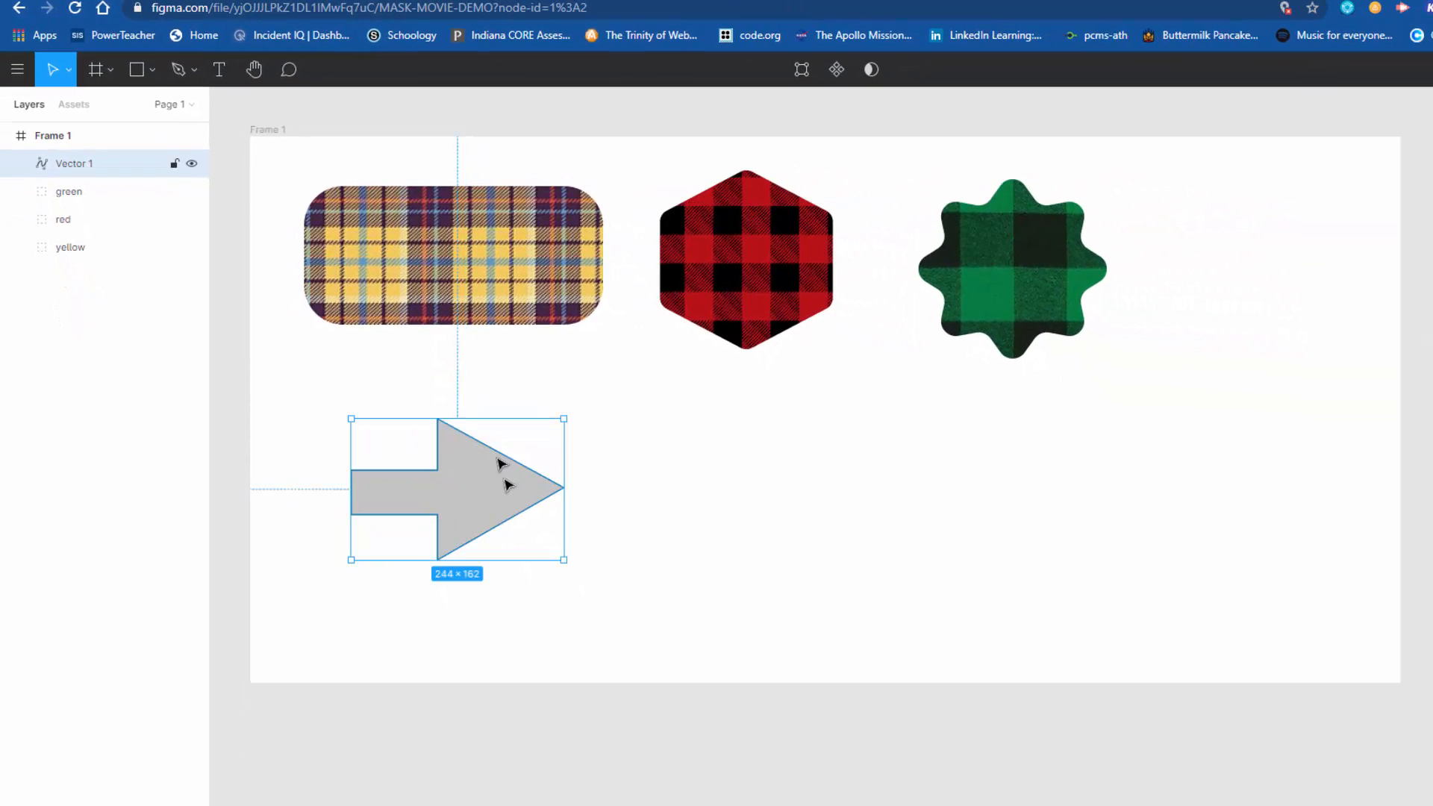
{"action": "left_click", "coordinate": [153, 71]}
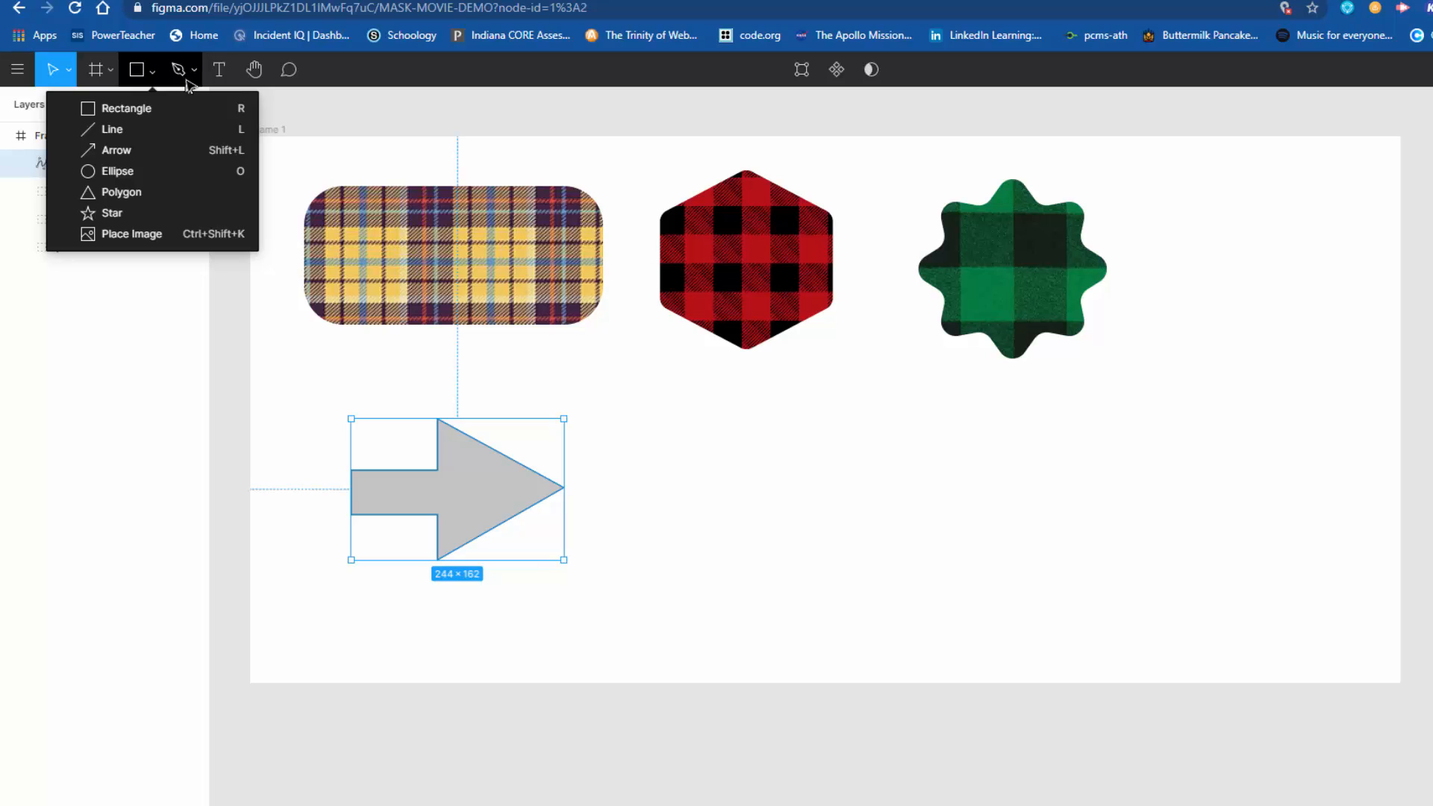
{"action": "left_click", "coordinate": [695, 531]}
{"action": "left_click_drag", "start_coordinate": [503, 507], "coordinate": [500, 514]}
{"action": "left_click", "coordinate": [547, 343]}
Step: Place the image flannel-pattern-04.jpg at about 398 × 234 and move it so it covers the arrow
{"action": "left_click", "coordinate": [155, 69]}
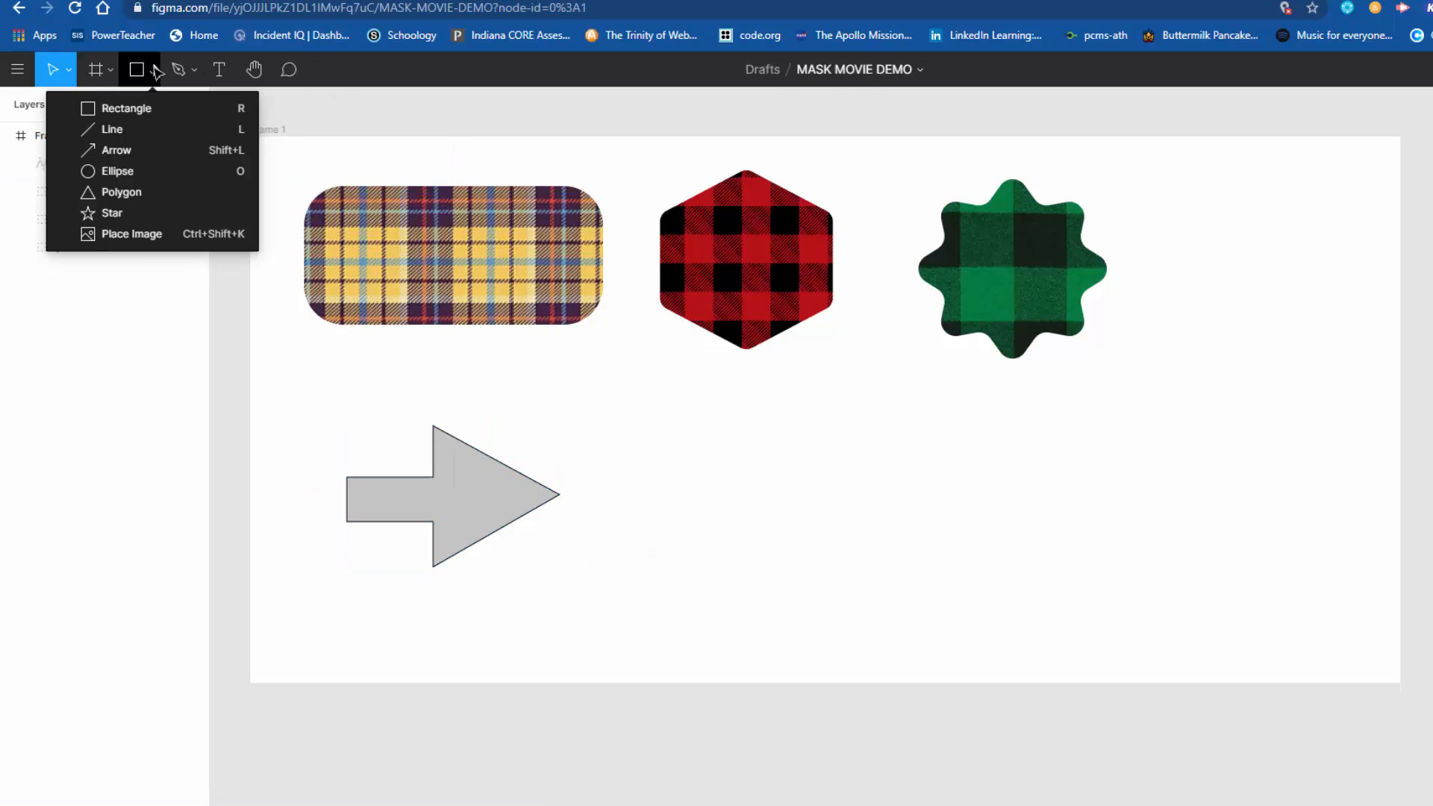
{"action": "left_click", "coordinate": [149, 233]}
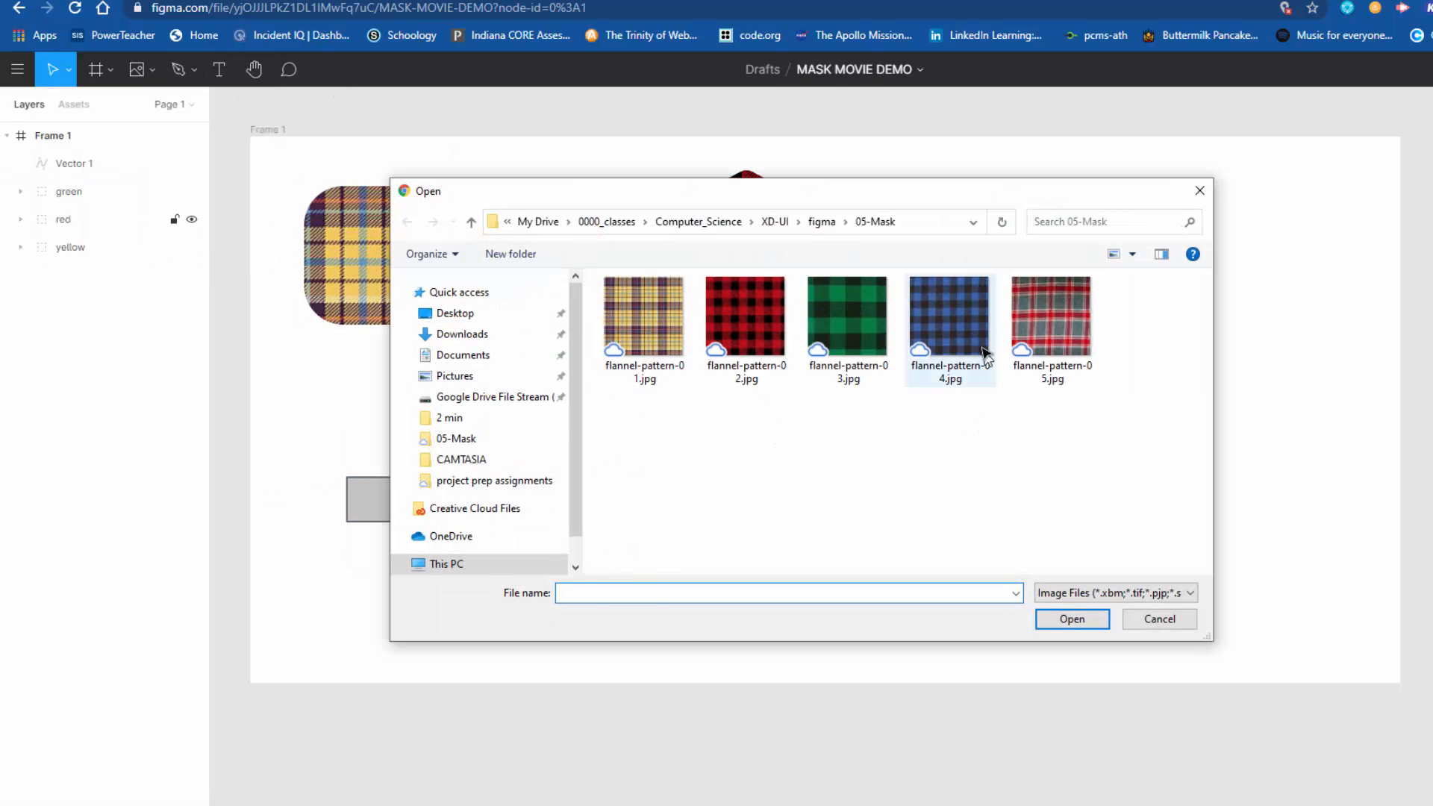
{"action": "left_click", "coordinate": [984, 351]}
{"action": "left_click", "coordinate": [1072, 619]}
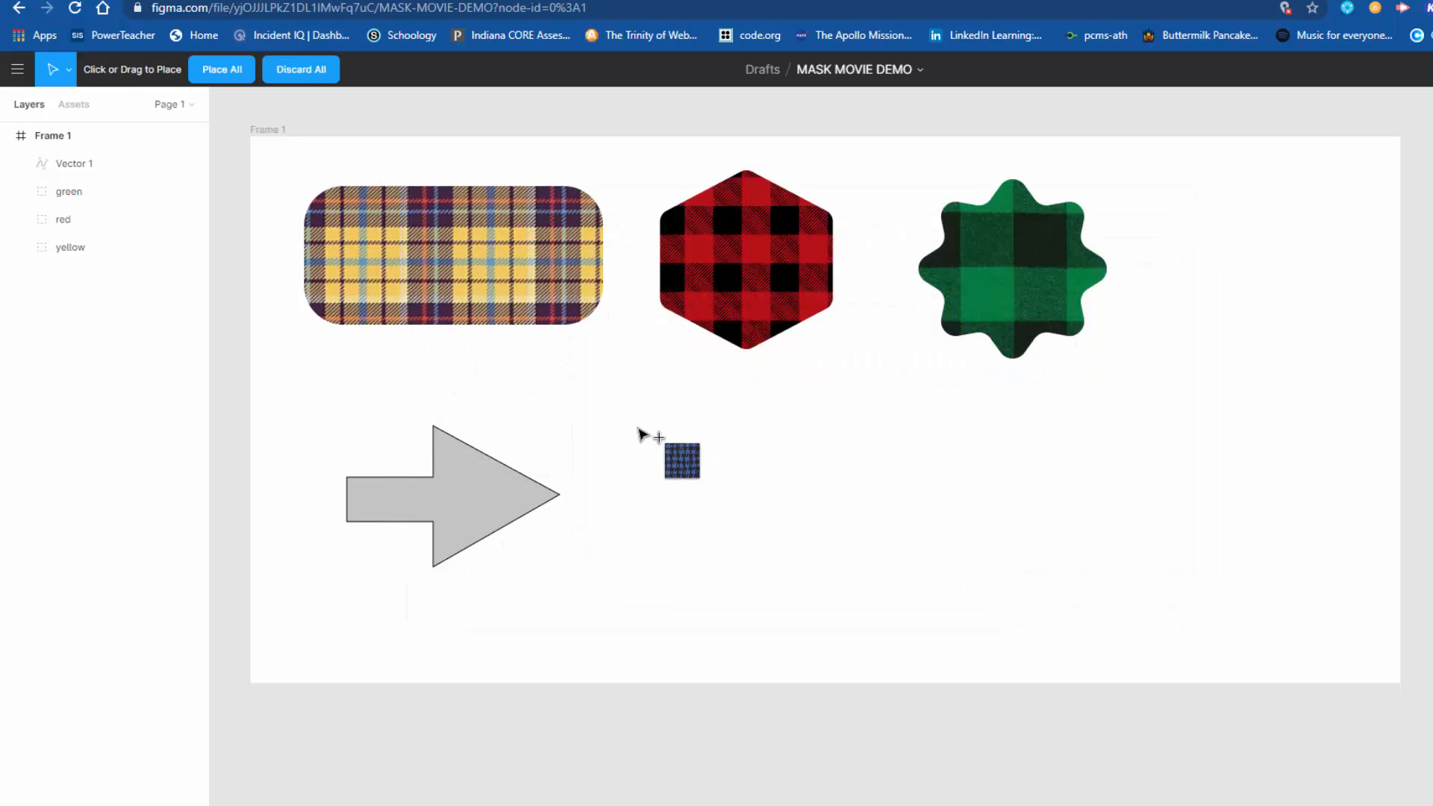
{"action": "left_click_drag", "start_coordinate": [623, 420], "coordinate": [969, 622]}
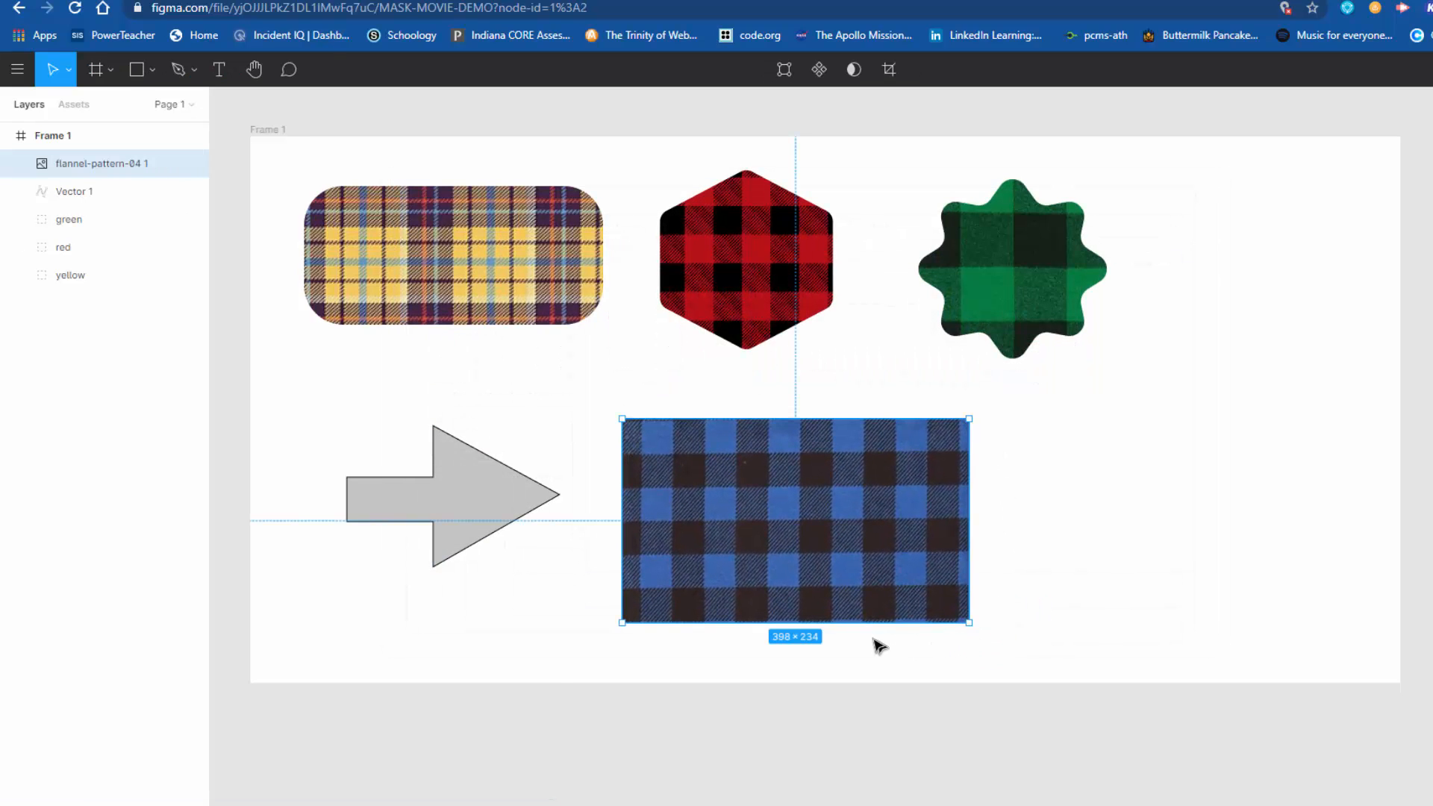
{"action": "left_click_drag", "start_coordinate": [845, 556], "coordinate": [509, 531]}
Step: Select the blue flannel image together with the arrow, apply Use as Mask, and inspect the image and vector layers
{"action": "left_click_drag", "start_coordinate": [699, 462], "coordinate": [253, 553]}
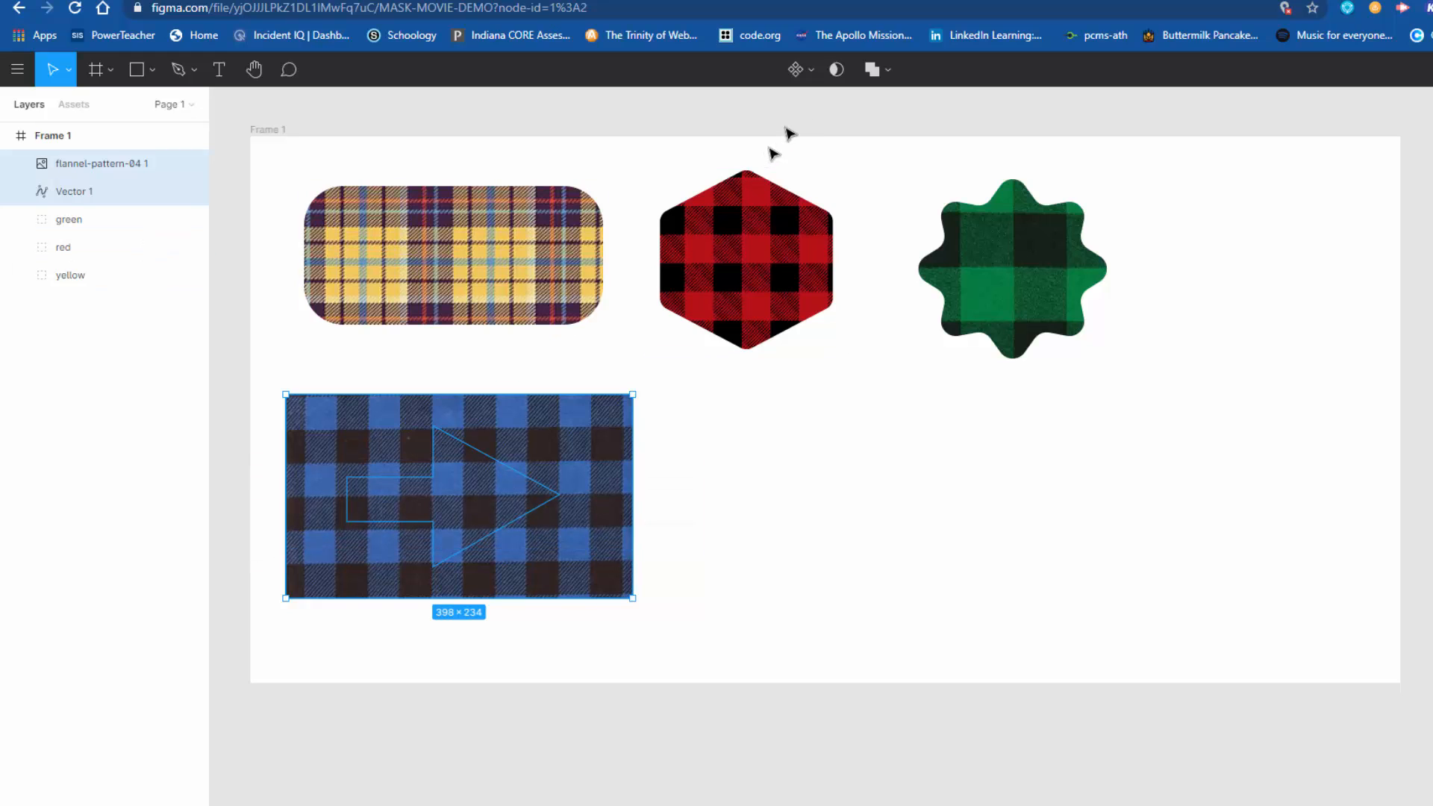
{"action": "left_click", "coordinate": [839, 69]}
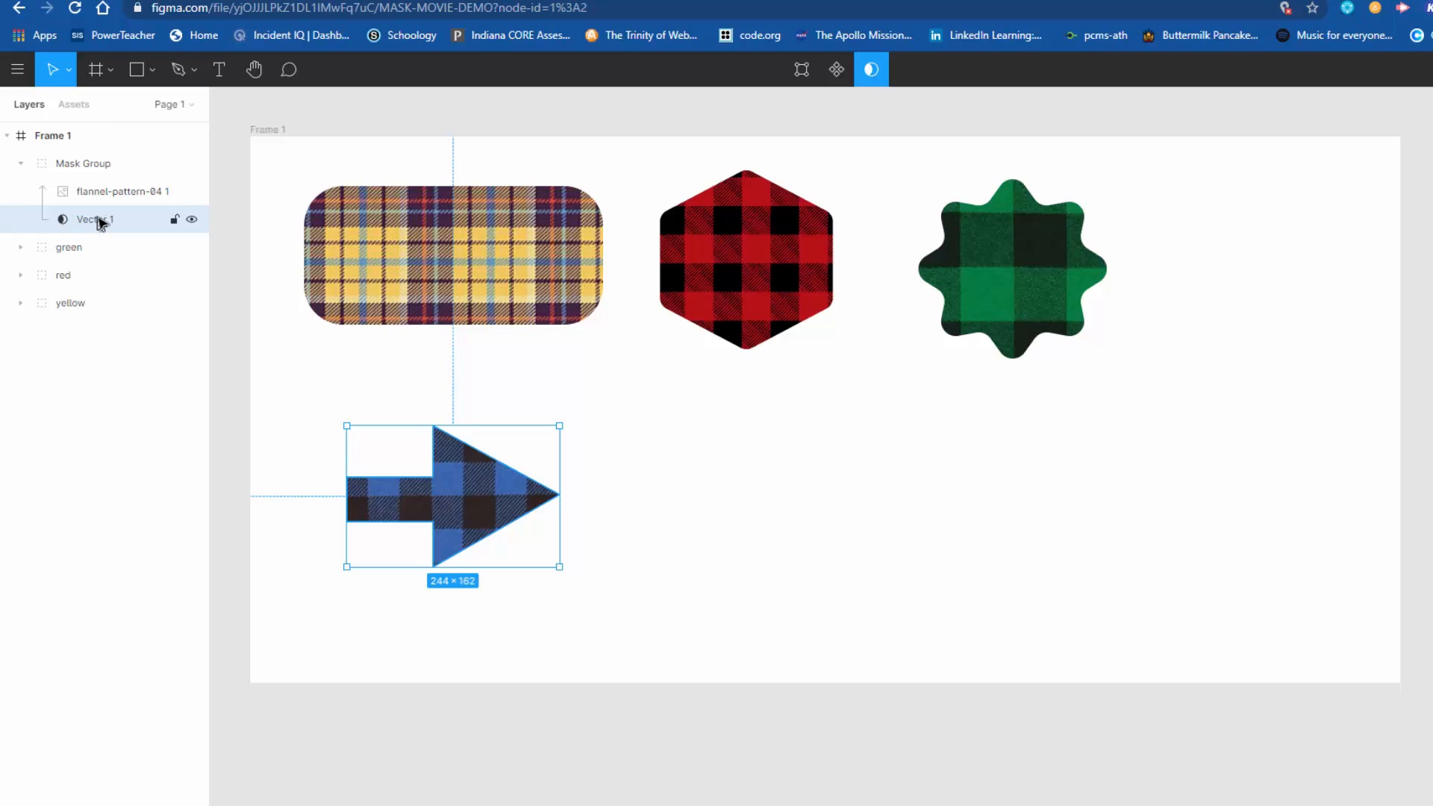
{"action": "left_click", "coordinate": [114, 195]}
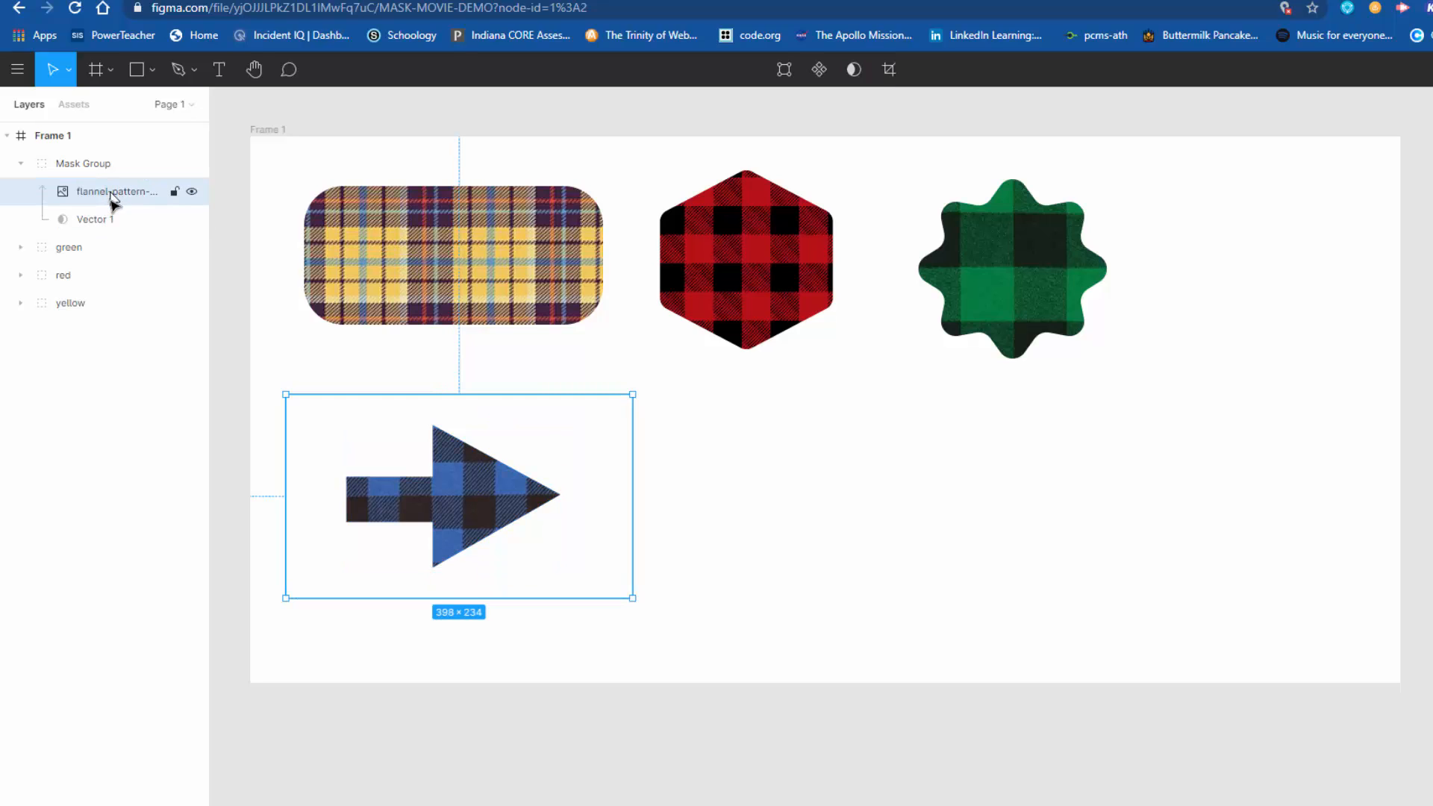
{"action": "left_click", "coordinate": [100, 224]}
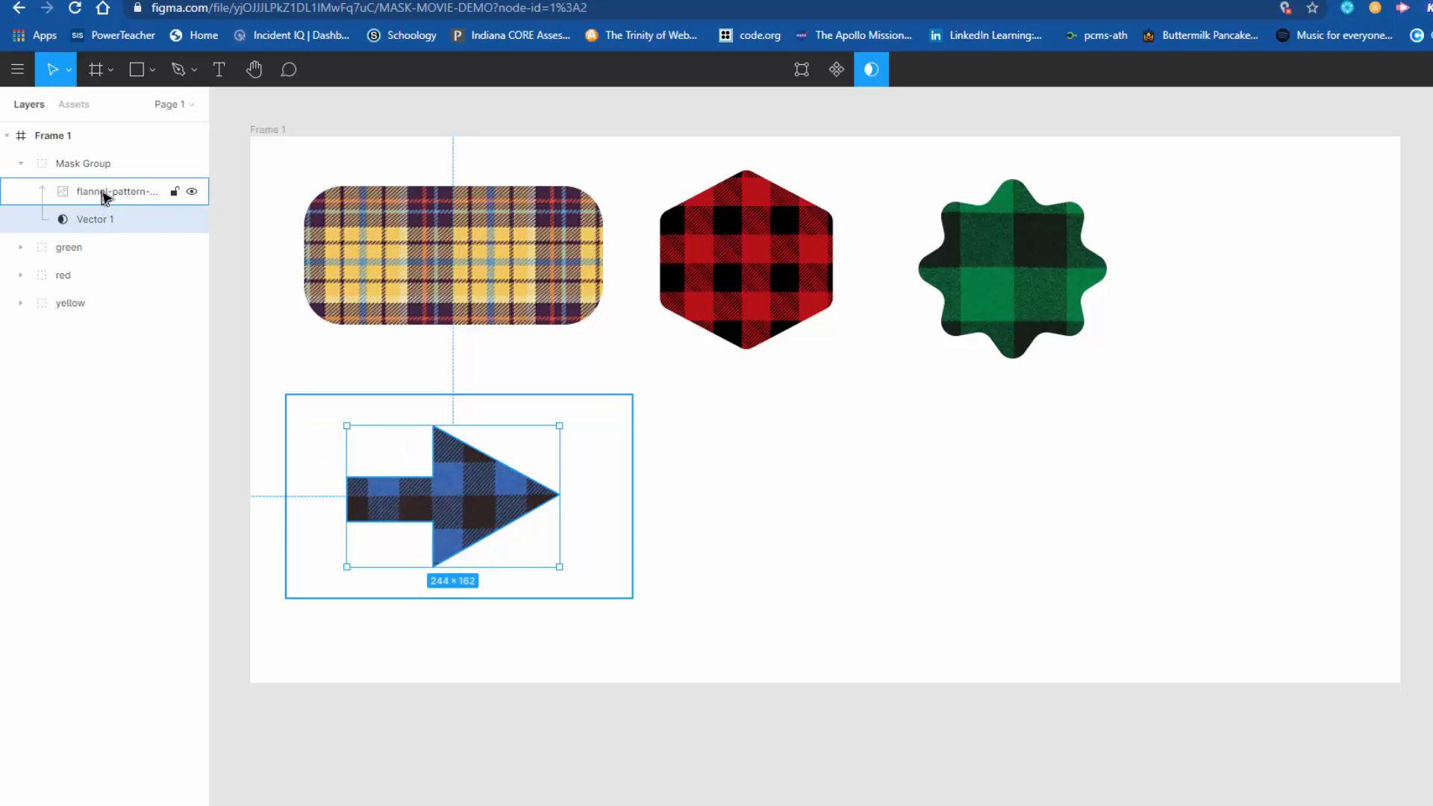
{"action": "left_click", "coordinate": [105, 195]}
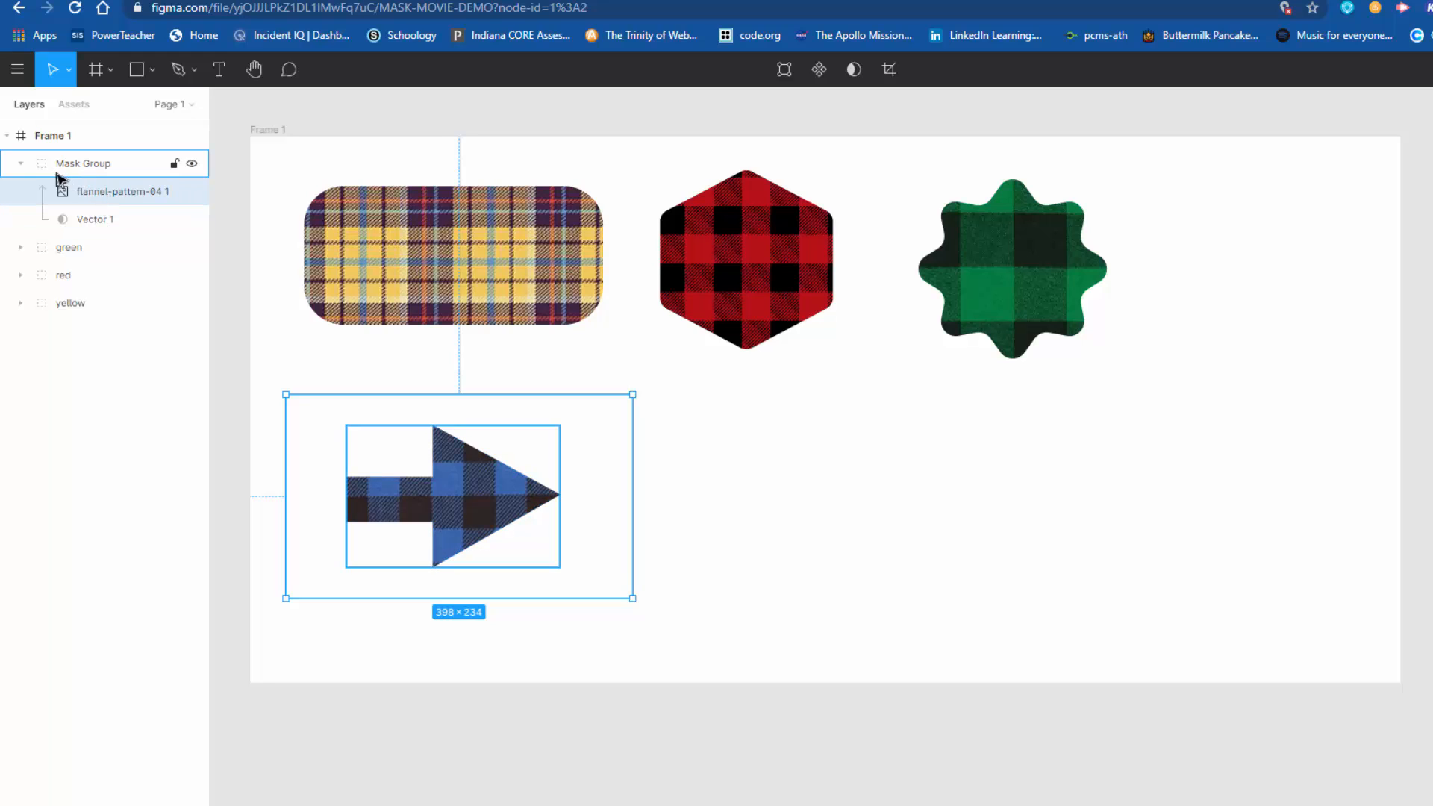
Step: Rename the blue flannel arrow's mask group blue, collapse it in the layer list, and deselect it
{"action": "left_click", "coordinate": [93, 164]}
{"action": "right_click", "coordinate": [89, 162]}
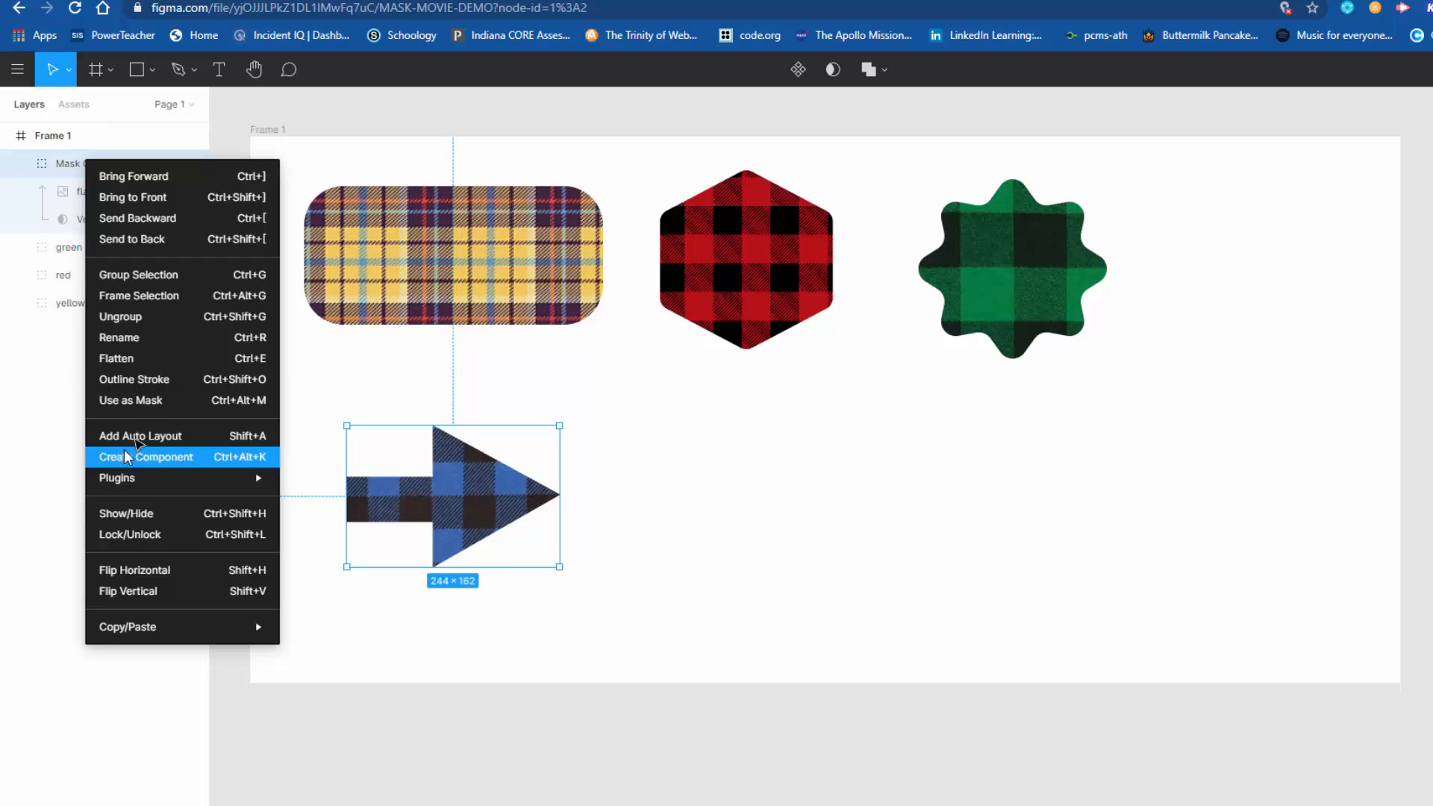
{"action": "left_click", "coordinate": [119, 338]}
{"action": "type", "text": "blue"}
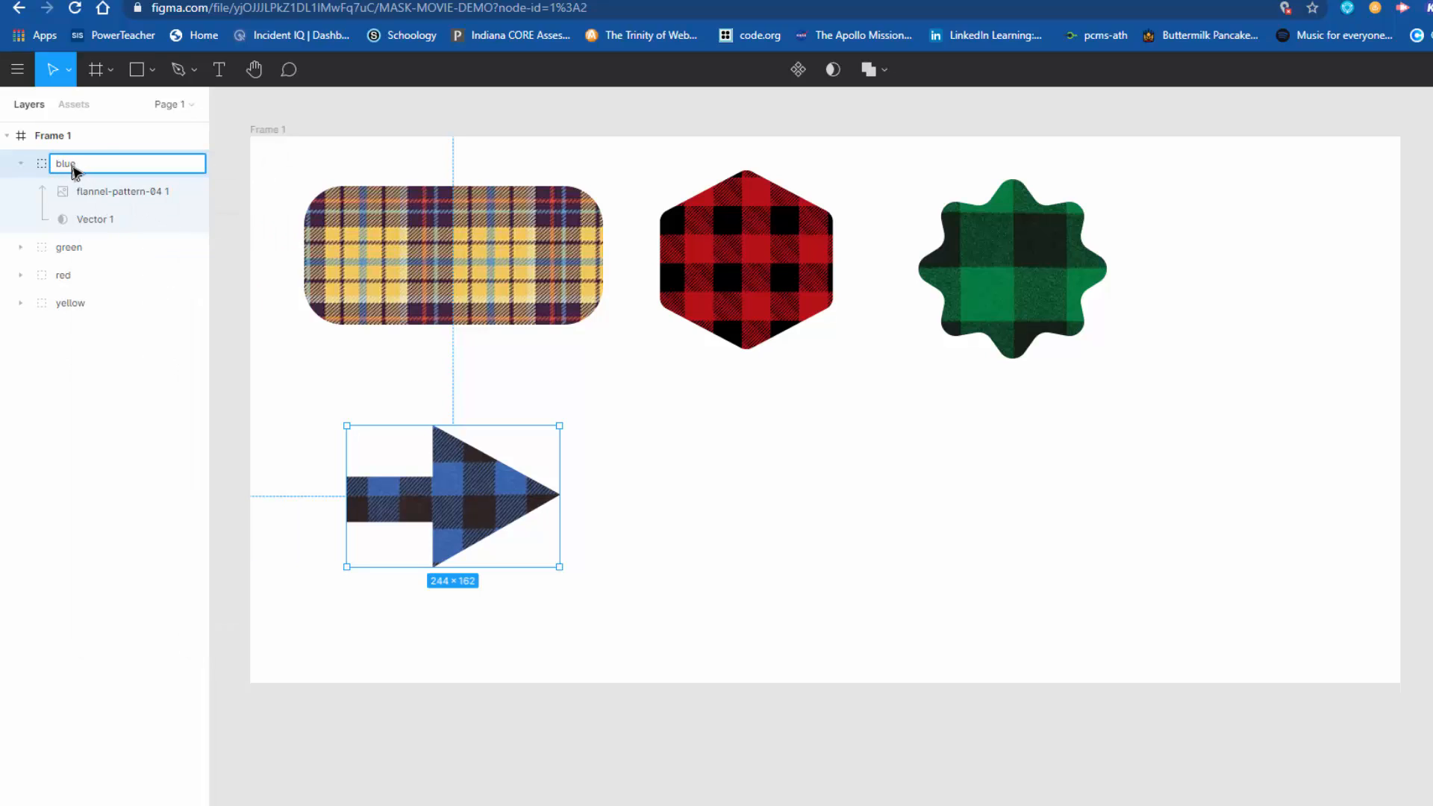
{"action": "key", "text": "Return"}
{"action": "left_click", "coordinate": [20, 162]}
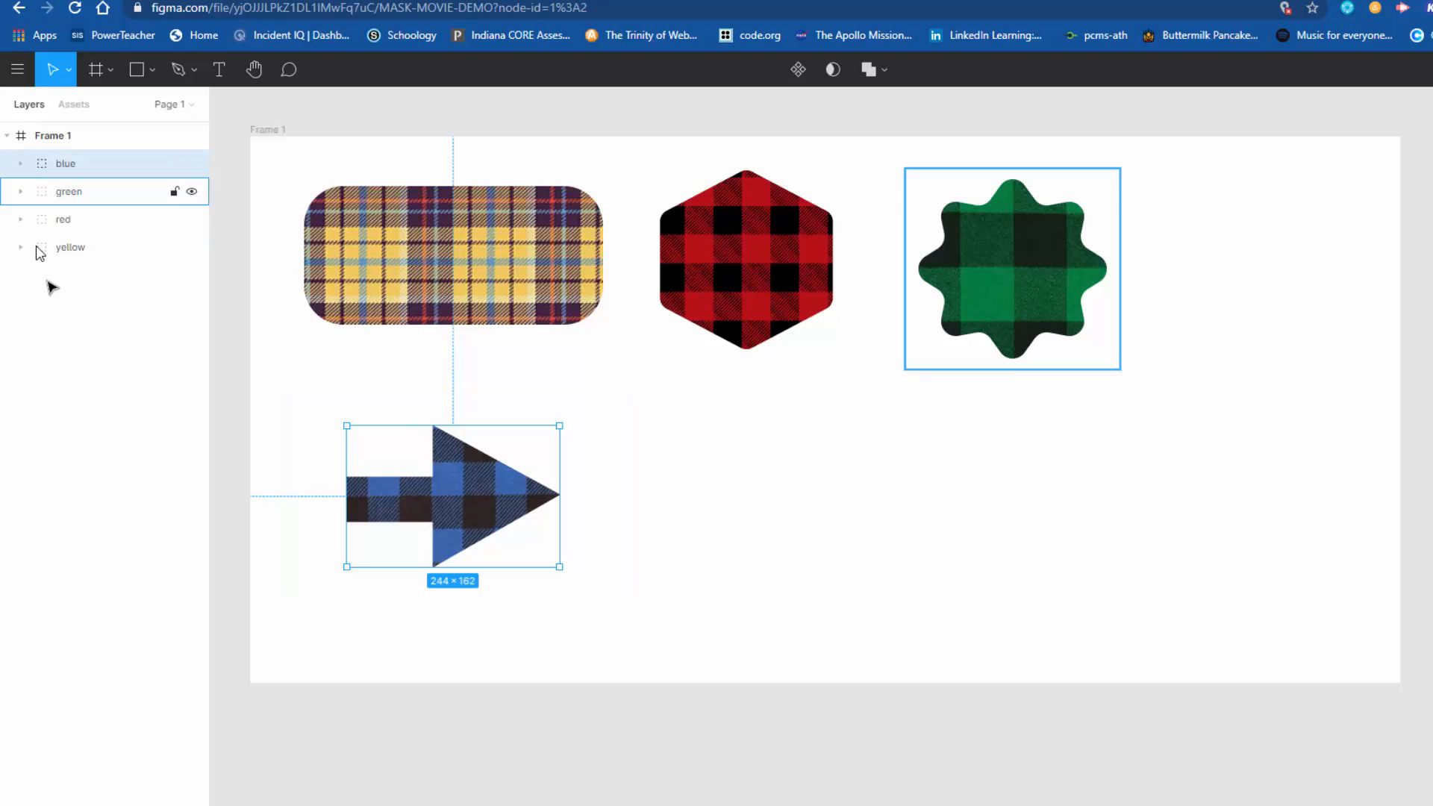
{"action": "left_click", "coordinate": [800, 519]}
{"action": "left_click_drag", "start_coordinate": [739, 415], "coordinate": [1199, 636]}
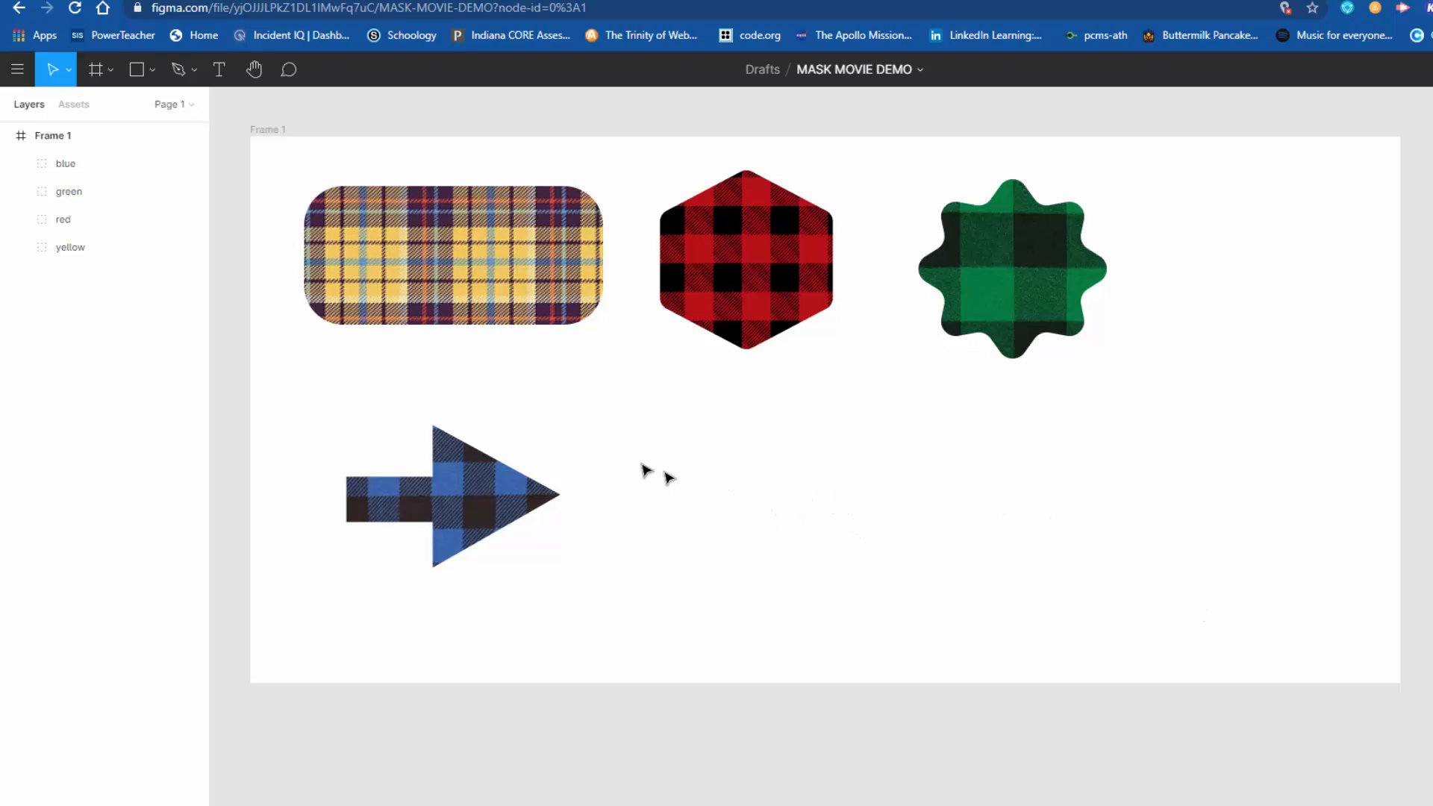
Step: Add a black 000000 stroke set to Inside to the yellow flannel group and deselect it
{"action": "left_click", "coordinate": [556, 317]}
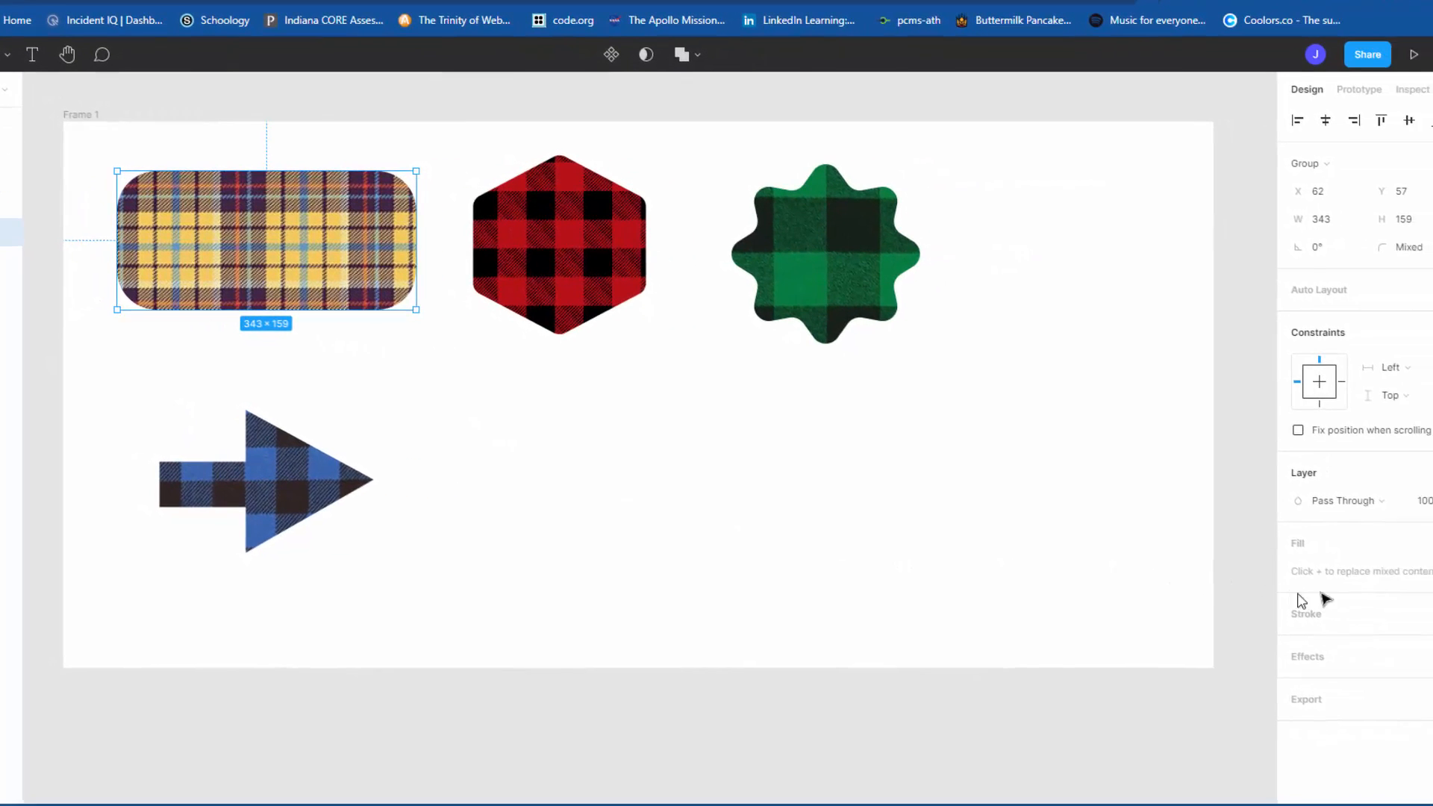
{"action": "left_click", "coordinate": [1416, 612]}
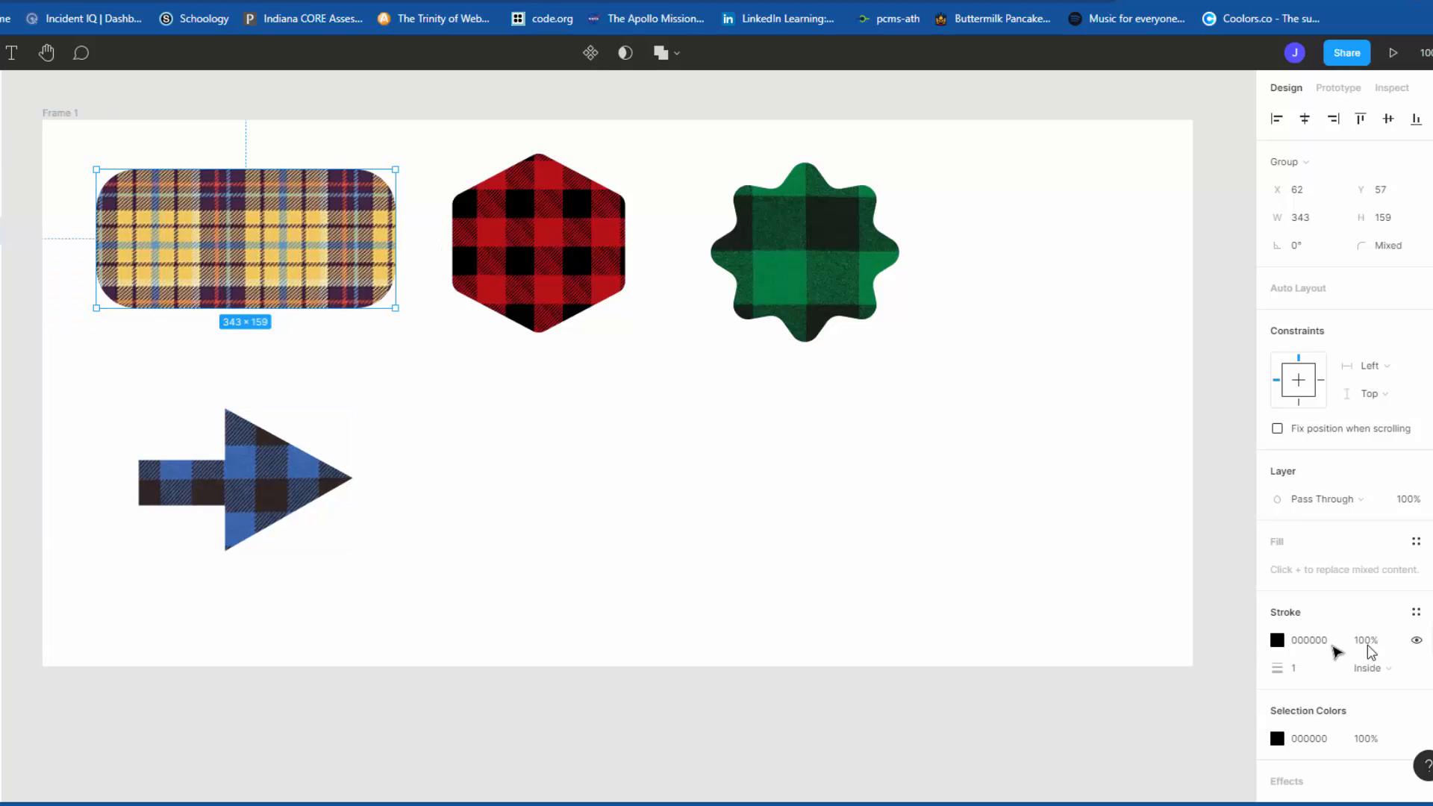
{"action": "mouse_move", "coordinate": [1287, 674]}
{"action": "left_mouse_down"}
{"action": "mouse_move", "coordinate": [1333, 671]}
{"action": "mouse_move", "coordinate": [1314, 669]}
{"action": "left_mouse_up"}
{"action": "left_click", "coordinate": [556, 499]}
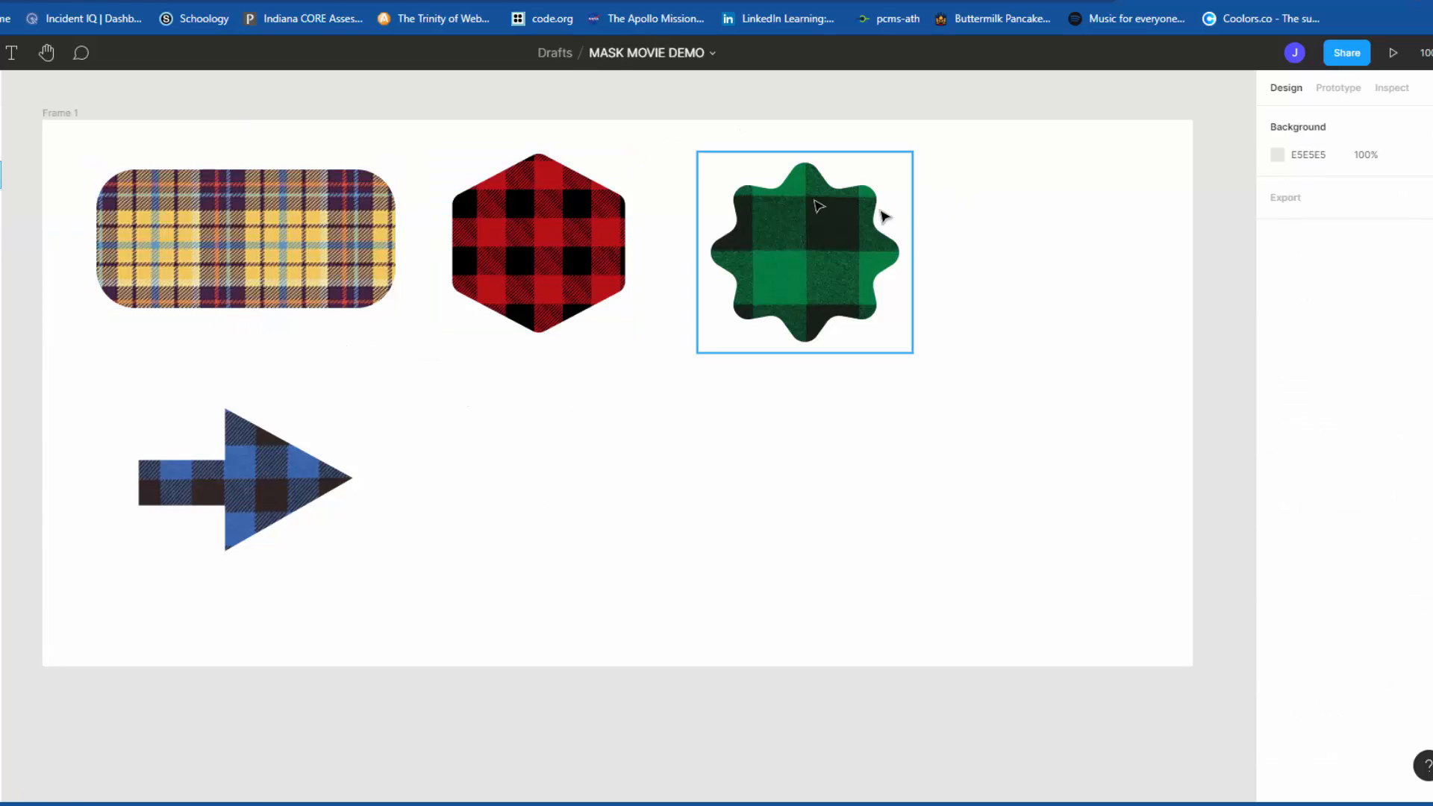
{"action": "left_click_drag", "start_coordinate": [531, 381], "coordinate": [857, 603]}
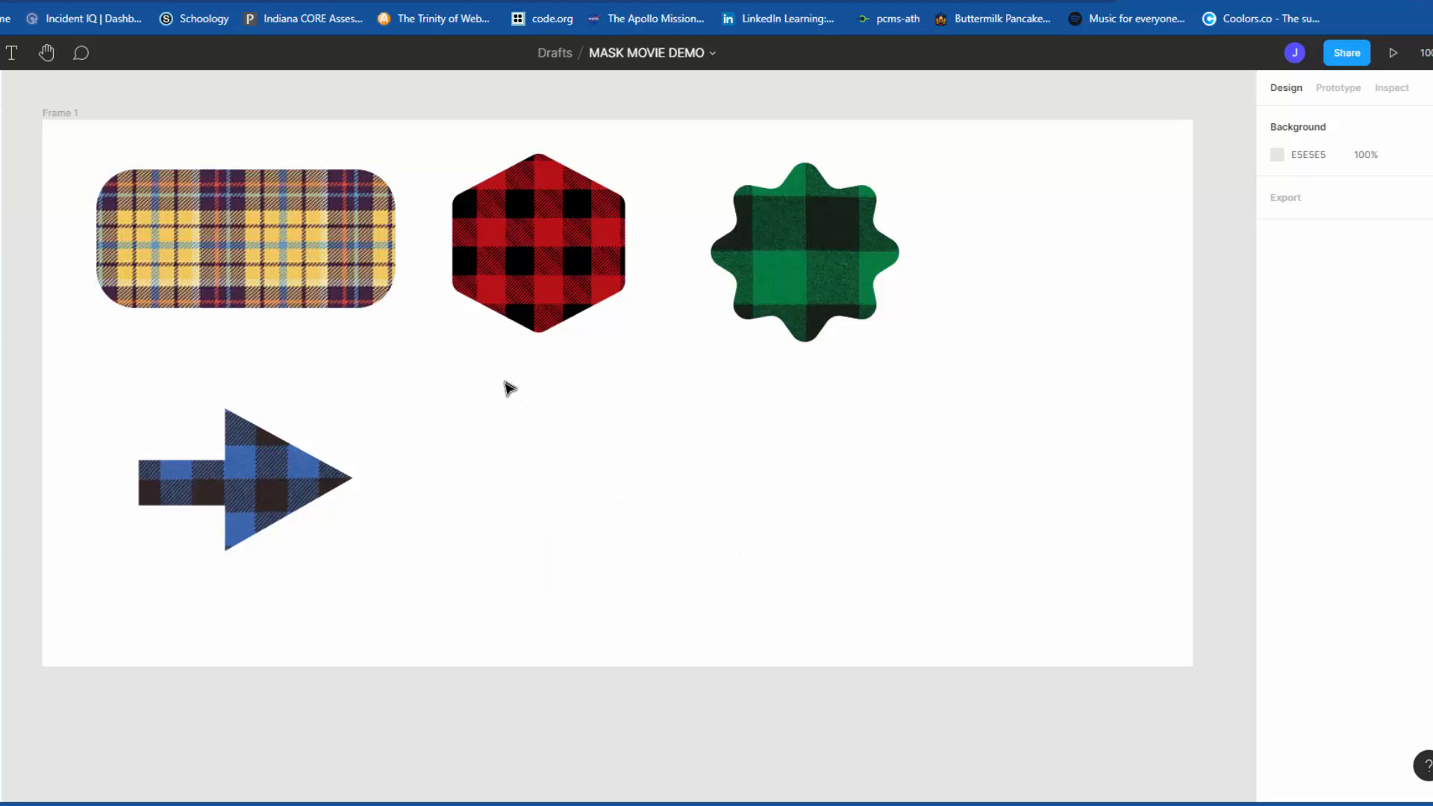
{"action": "left_click_drag", "start_coordinate": [503, 381], "coordinate": [916, 640]}
{"action": "left_click_drag", "start_coordinate": [418, 359], "coordinate": [866, 624]}
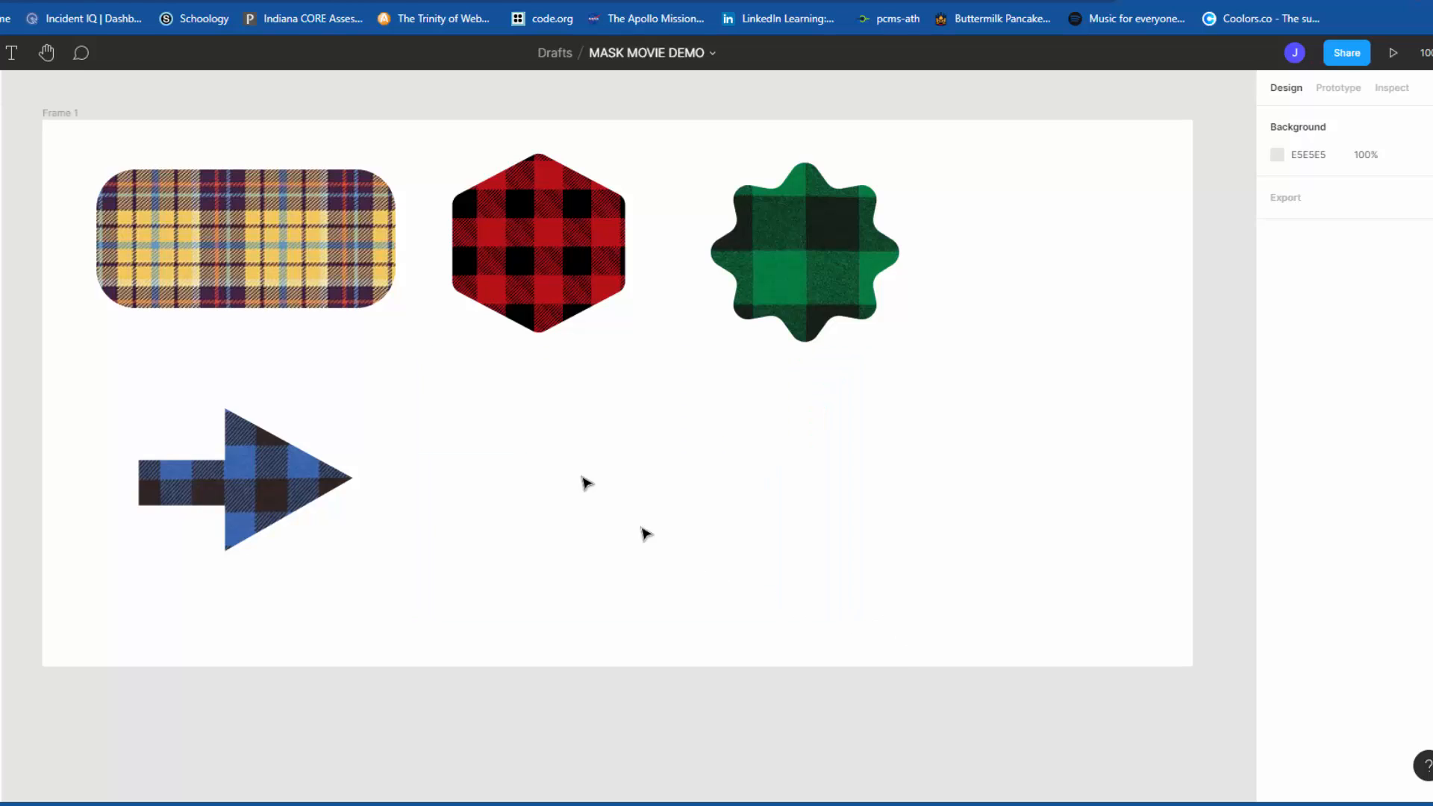